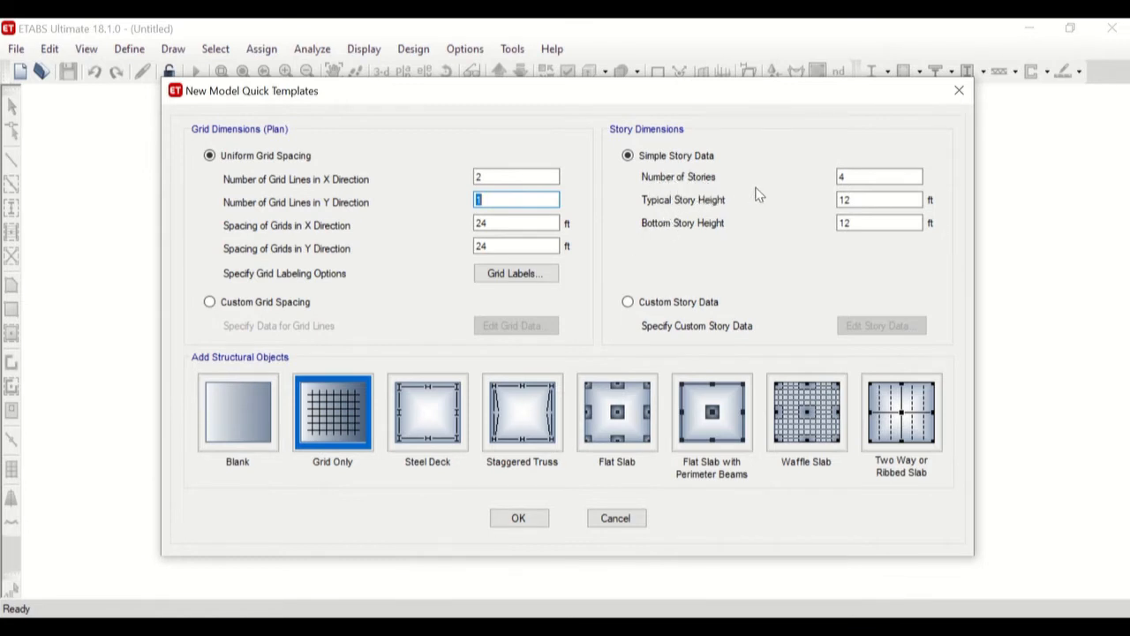
# Set the number of stories to 1 and create the model from the Grid Only template.
pyautogui.click(840, 179)
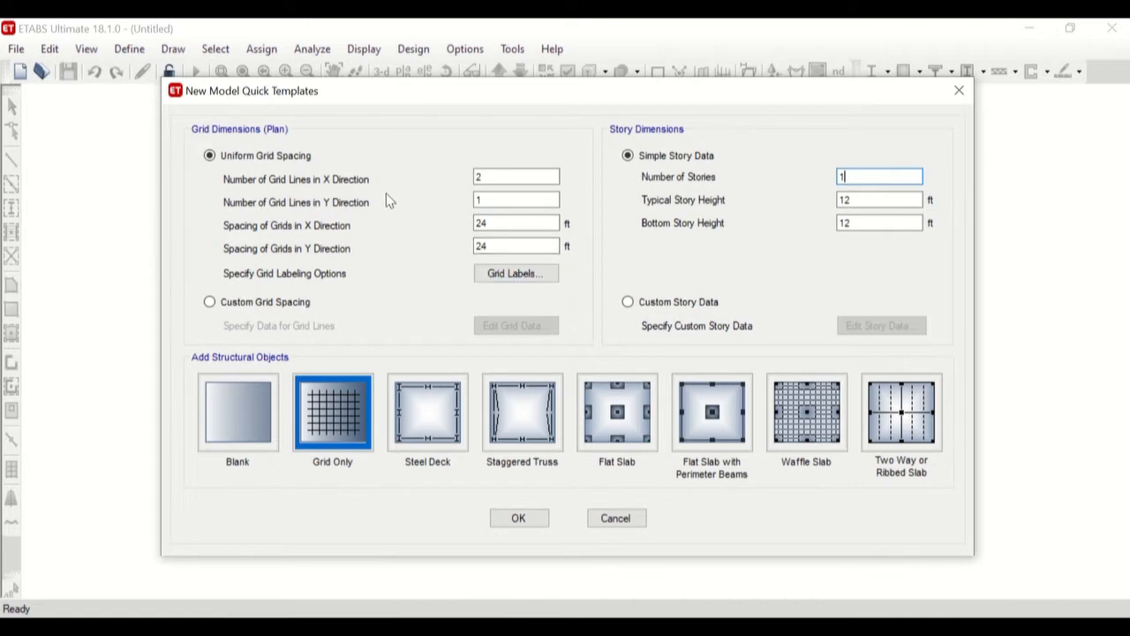
pyautogui.click(496, 226)
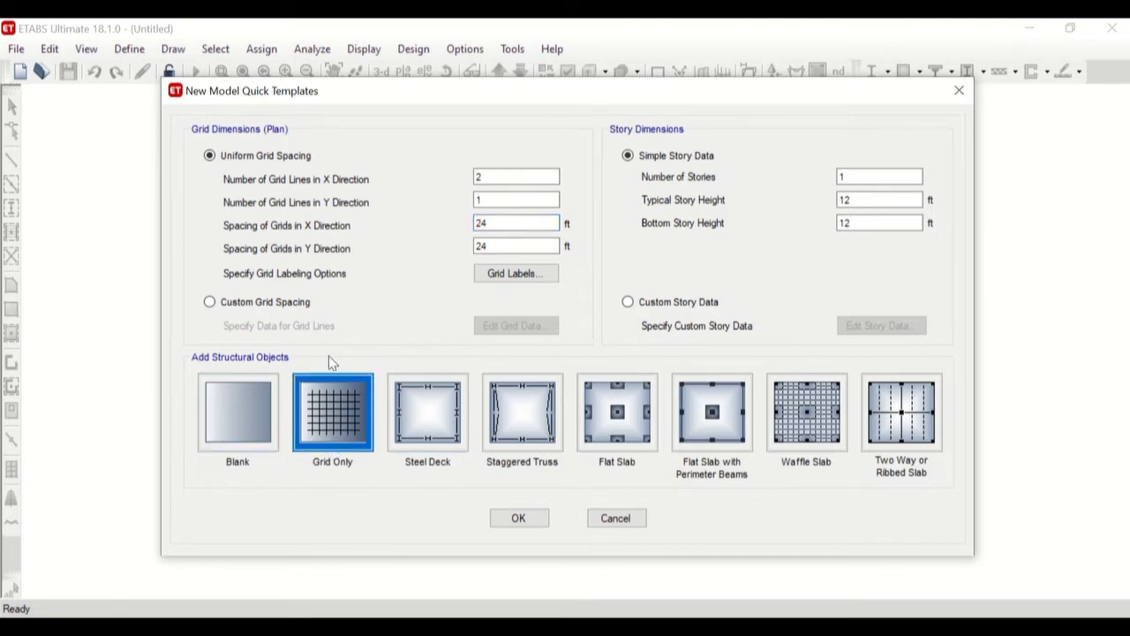
pyautogui.click(528, 522)
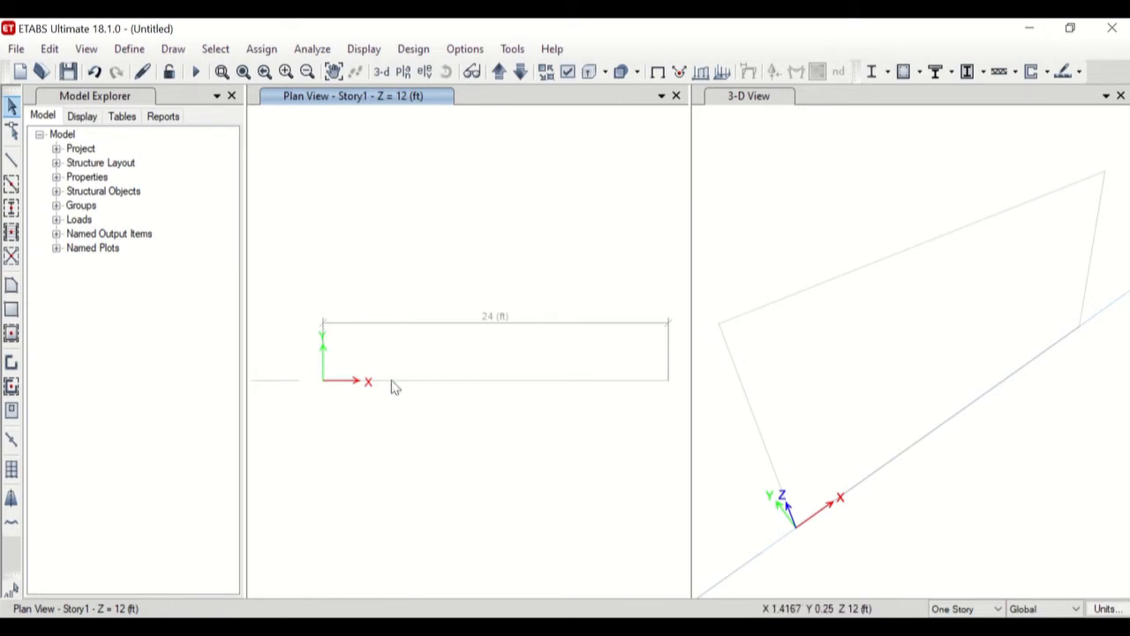
# Zoom the 3-D view out around the grid frame and make that view active.
pyautogui.scroll(-3, 820, 391)
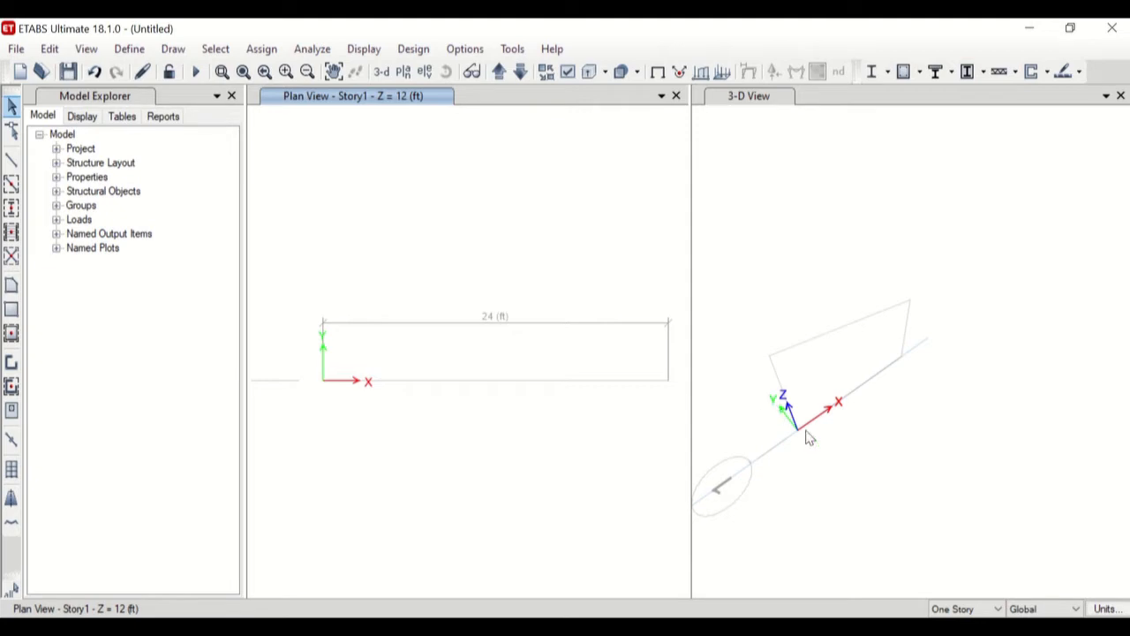
pyautogui.scroll(2, 837, 415)
pyautogui.scroll(-2, 779, 379)
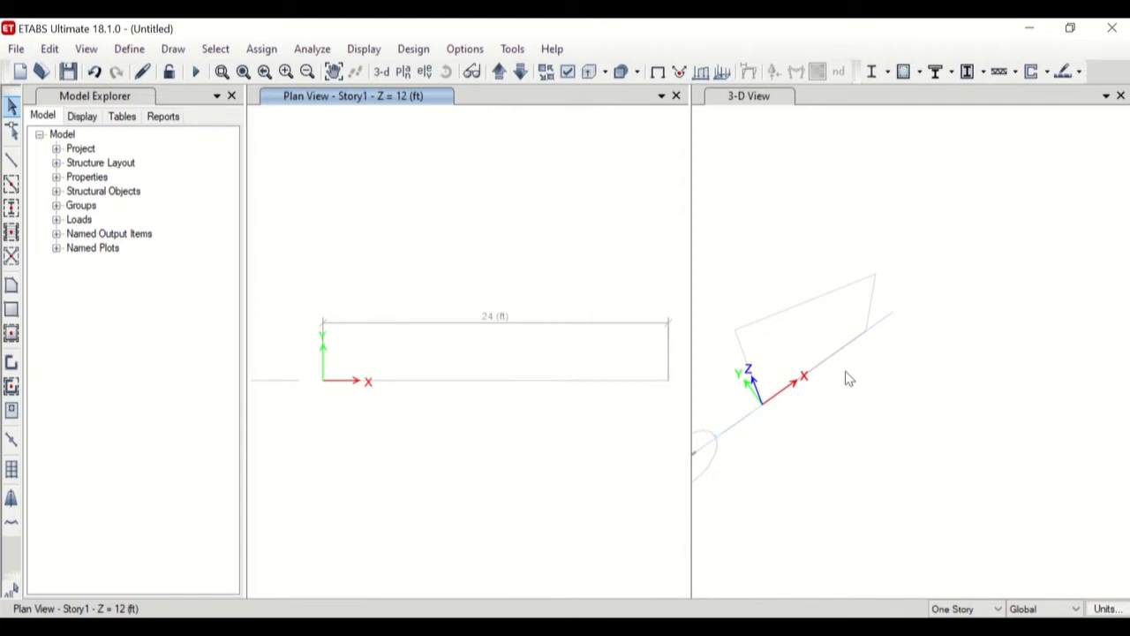
pyautogui.click(803, 309)
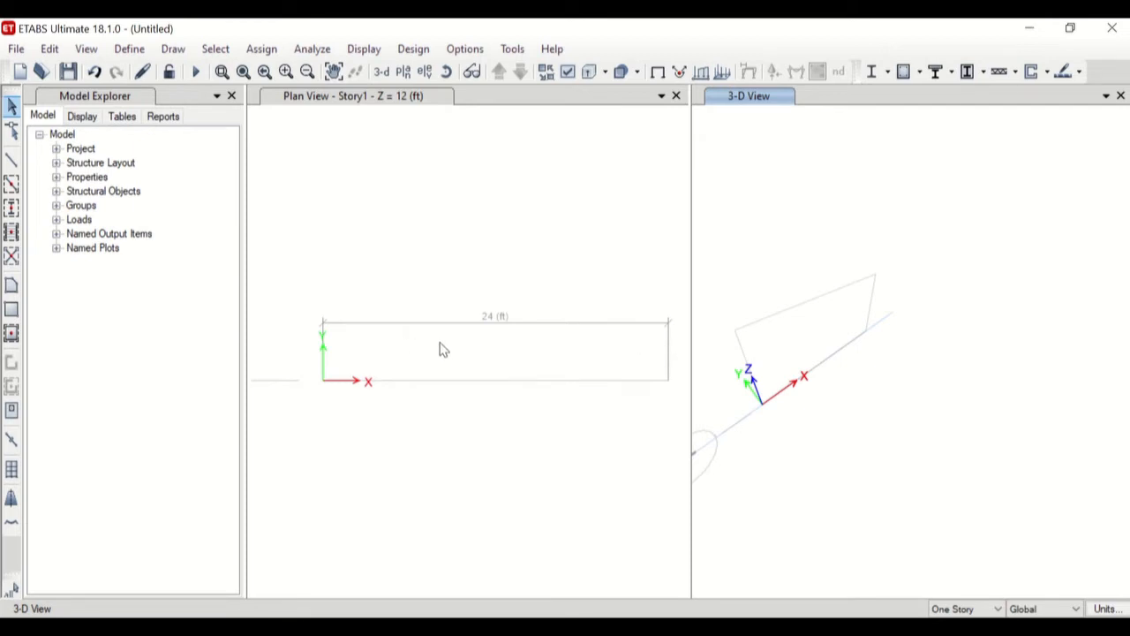
# Examine the 24 ft grid line in the Story1 plan view by zooming in and out and panning.
pyautogui.scroll(-3, 500, 357)
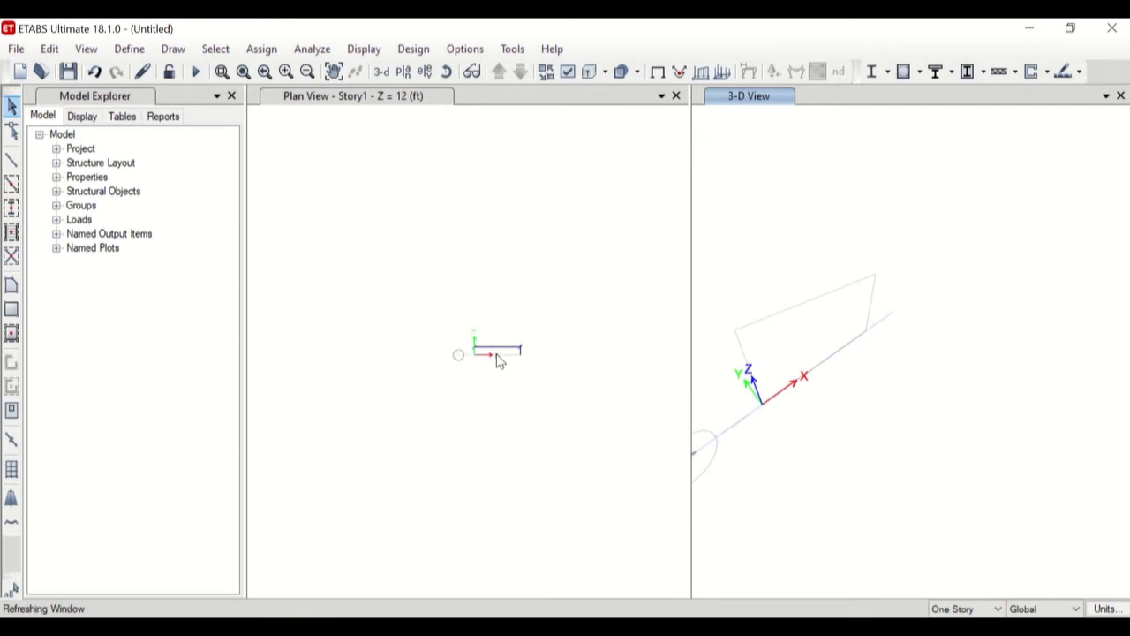
pyautogui.scroll(3, 488, 362)
pyautogui.scroll(-3, 475, 369)
pyautogui.scroll(6, 473, 365)
pyautogui.scroll(-5, 472, 365)
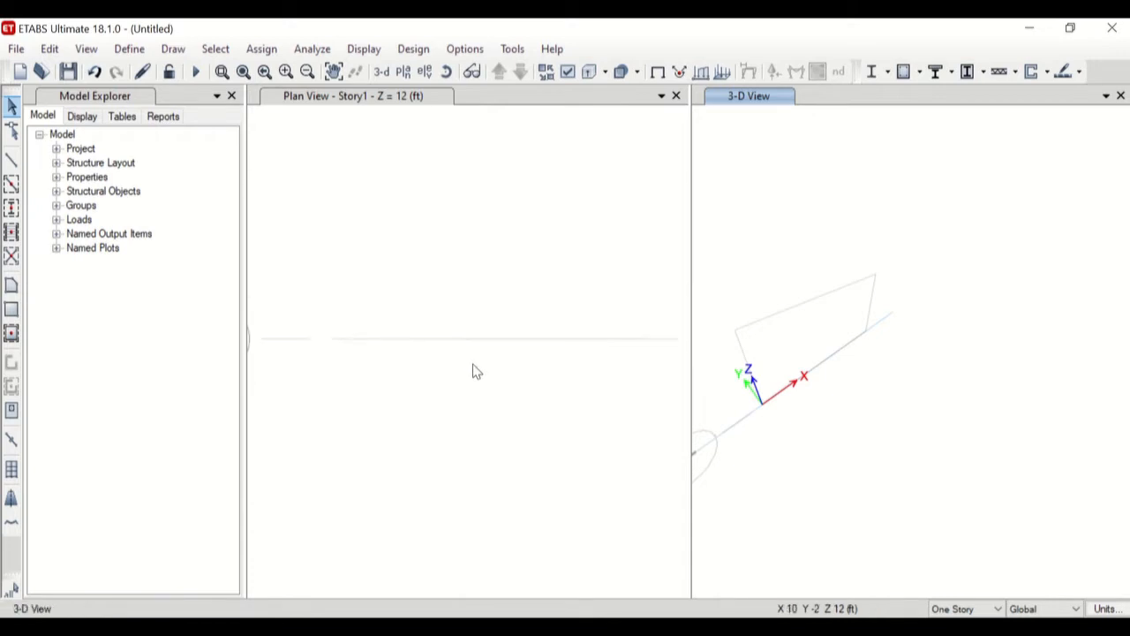
pyautogui.scroll(2, 471, 320)
pyautogui.scroll(-3, 472, 332)
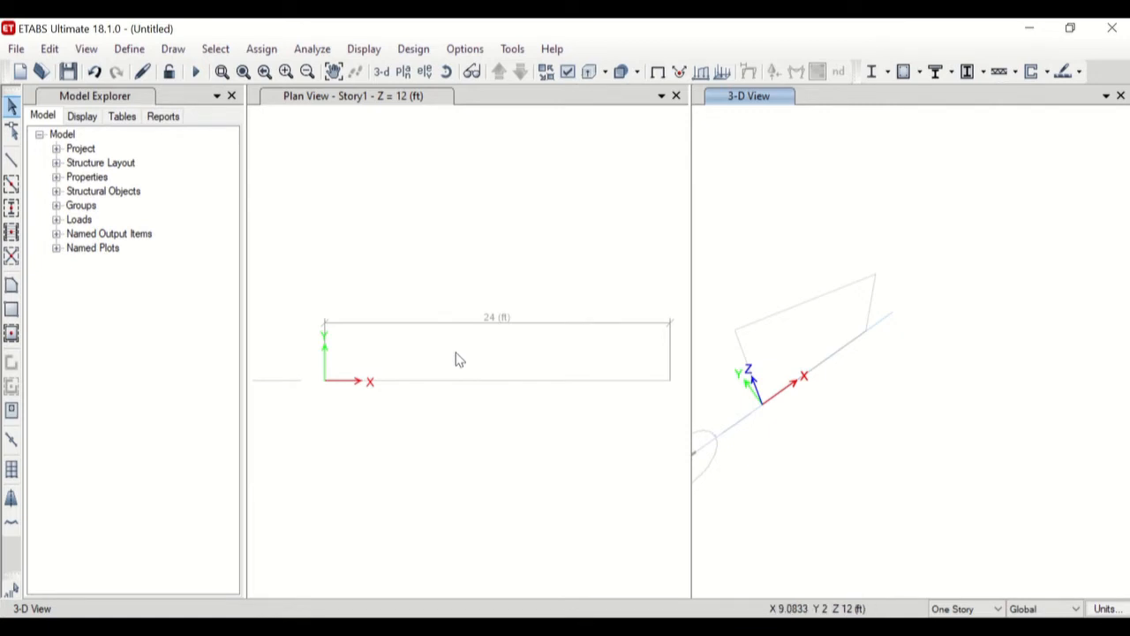
pyautogui.scroll(-3, 459, 357)
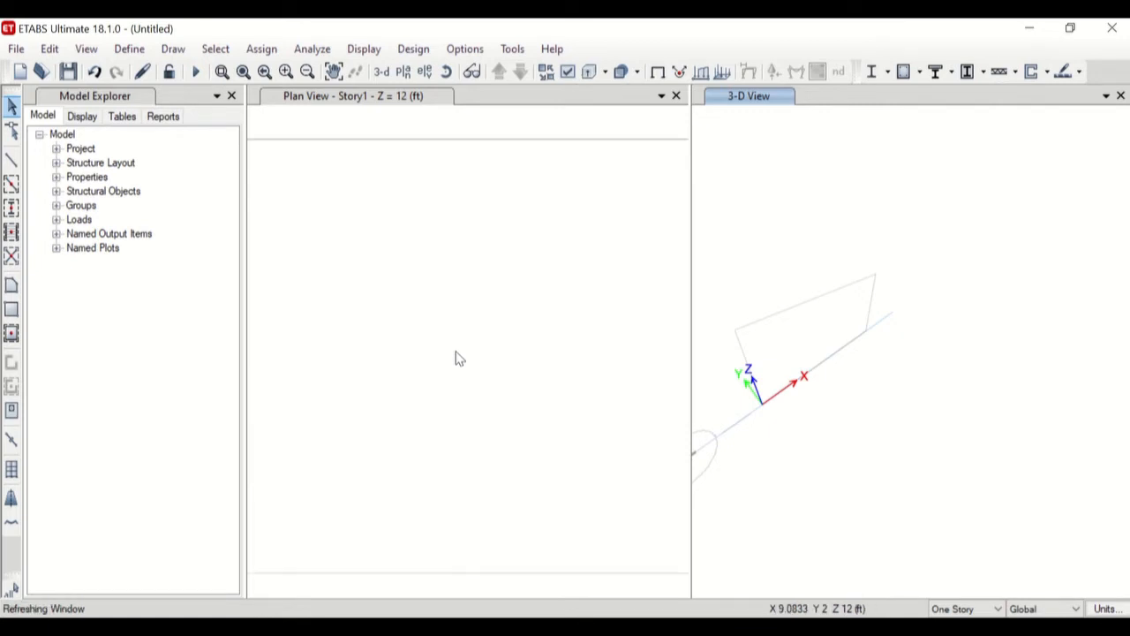
pyautogui.scroll(3, 458, 357)
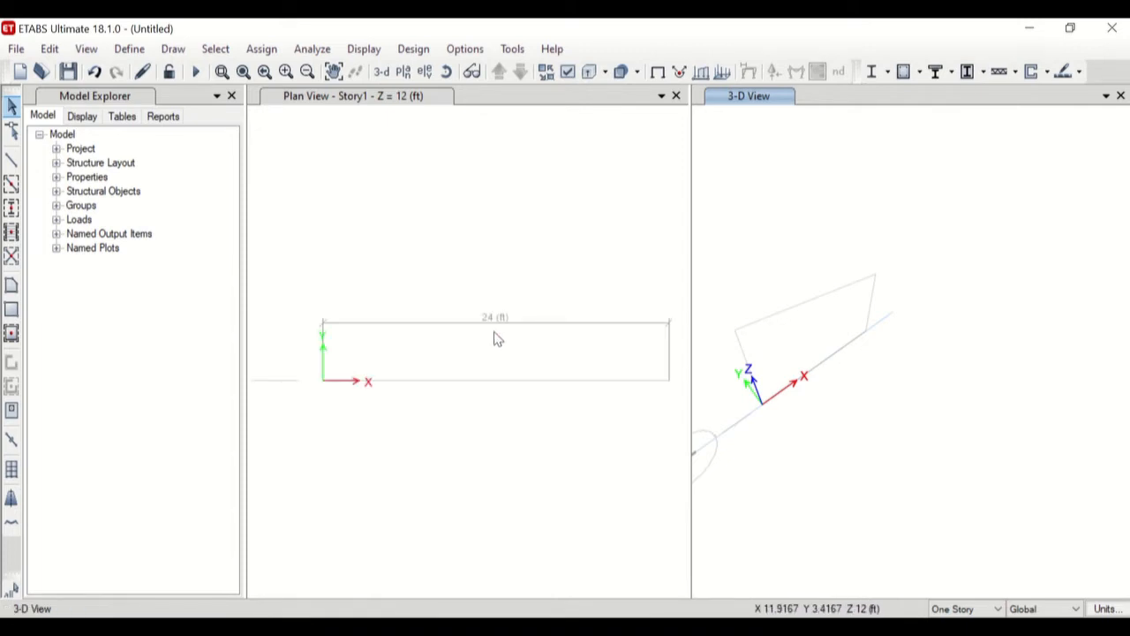
pyautogui.moveTo(504, 354); pyautogui.dragTo(505, 352, button='middle')
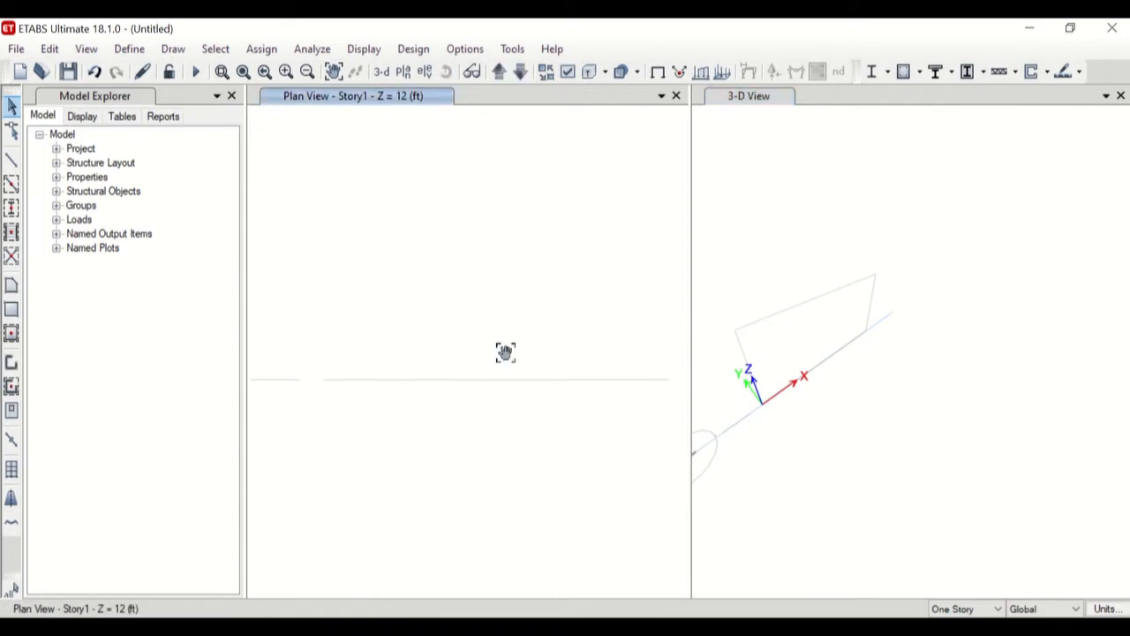
pyautogui.moveTo(505, 352); pyautogui.dragTo(516, 392, button='middle')
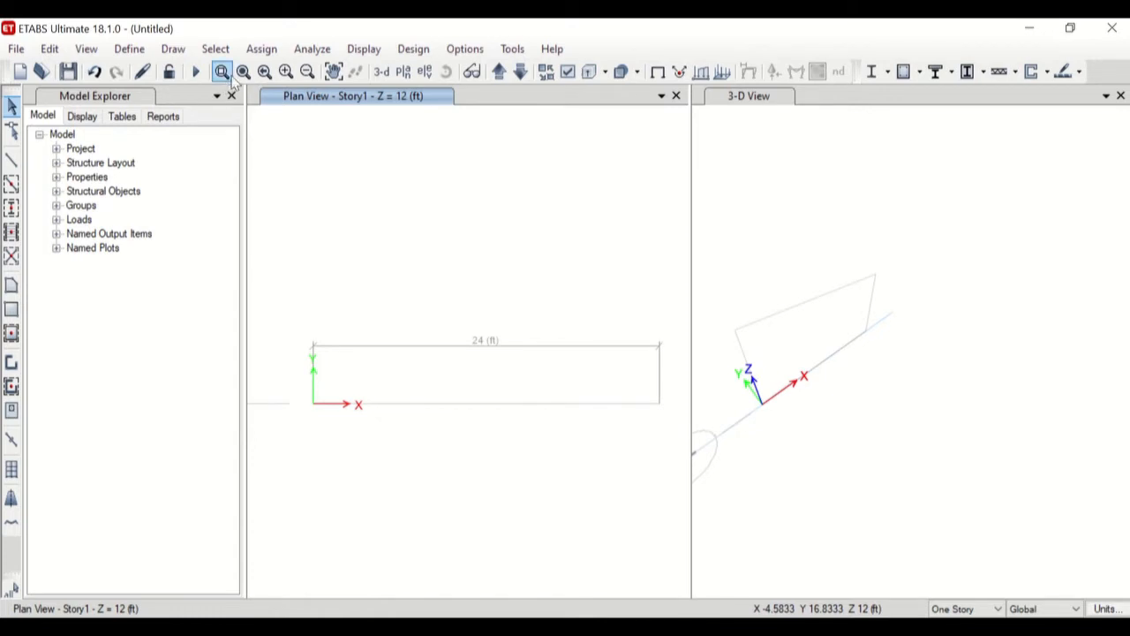
# Zoom and pan the plan view away from the grid, and restore the full view.
pyautogui.scroll(-5, 348, 387)
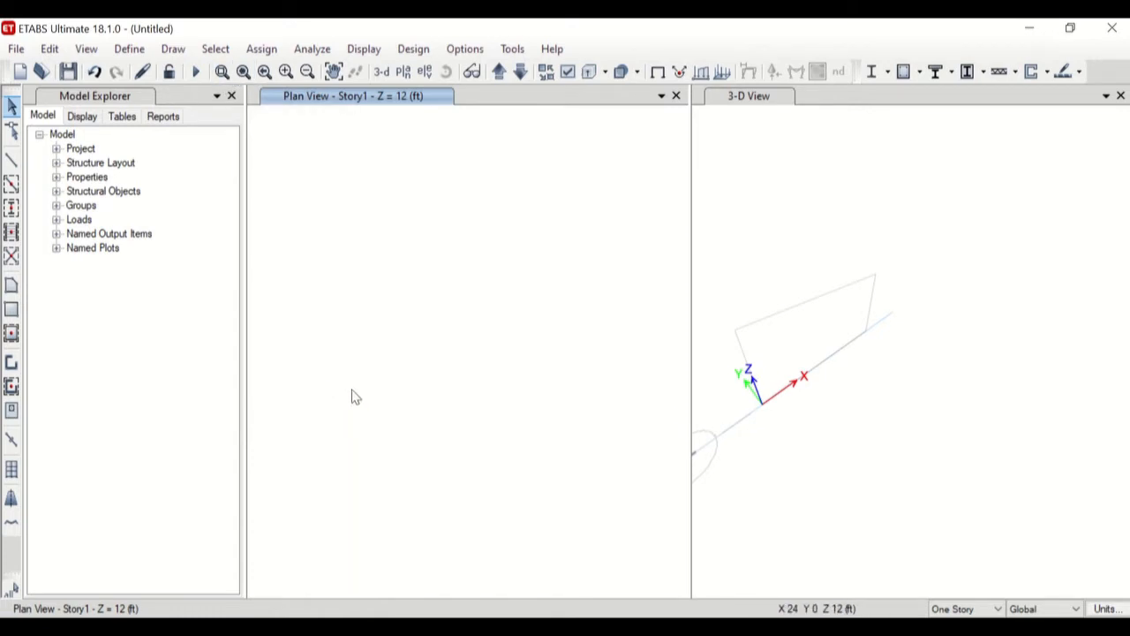
pyautogui.scroll(-3, 338, 375)
pyautogui.moveTo(404, 378); pyautogui.dragTo(295, 359, button='middle')
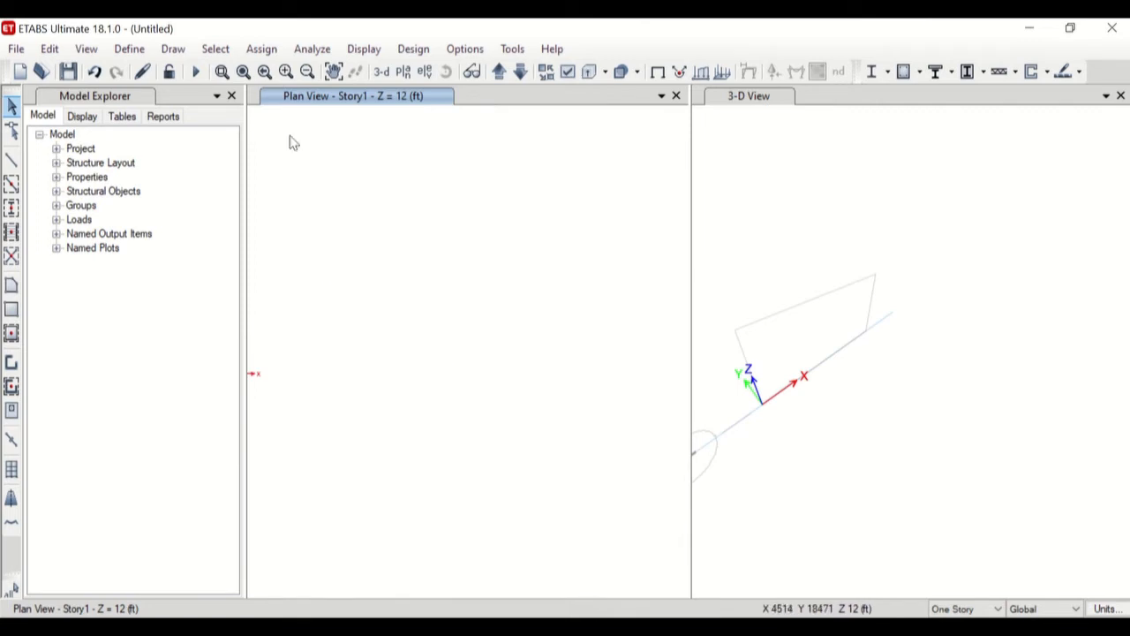
pyautogui.click(243, 74)
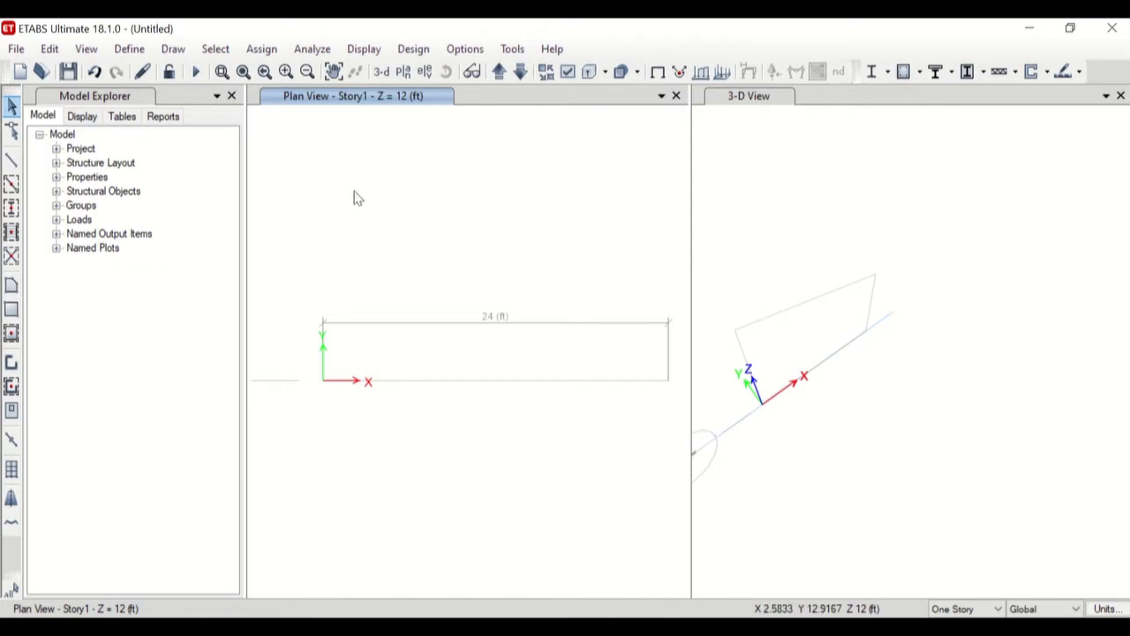
# Zoom the plan view in and out one step at a time around the grid.
pyautogui.click(287, 74)
pyautogui.click(287, 74)
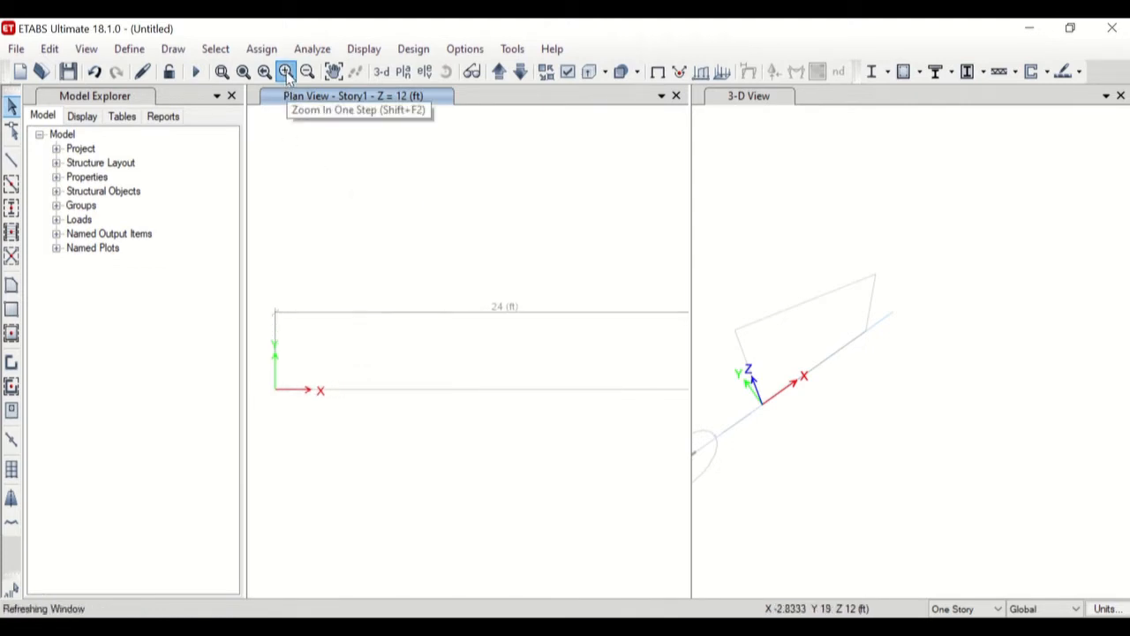
pyautogui.click(306, 72)
pyautogui.click(306, 70)
pyautogui.click(286, 74)
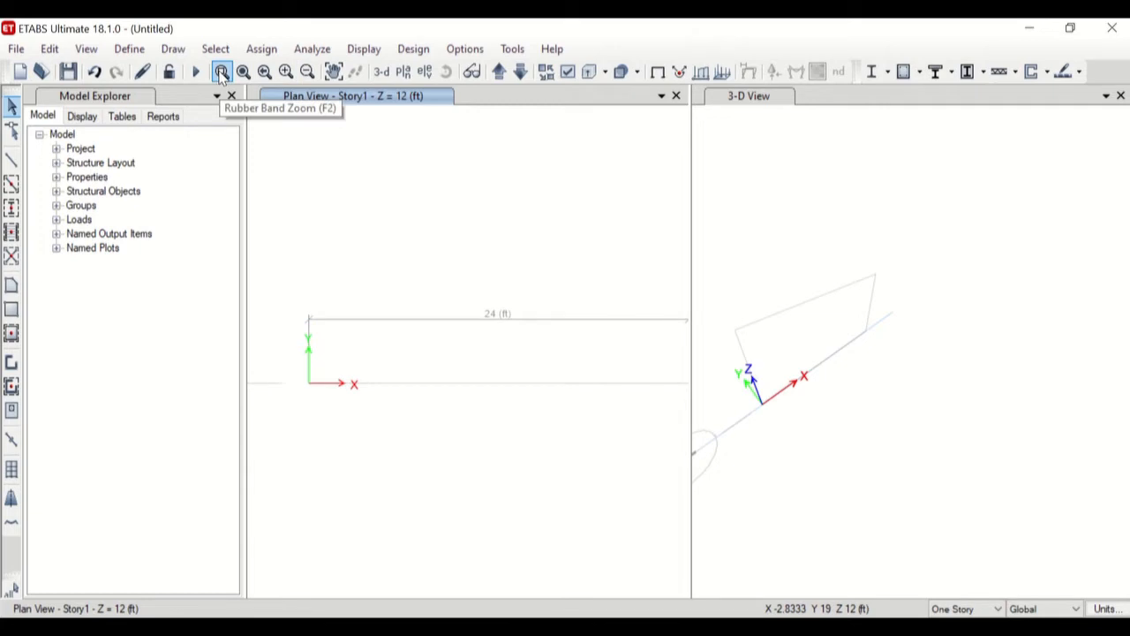
# Use Rubber Band Zoom on the area around the plan's origin and restore the full view.
pyautogui.click(222, 74)
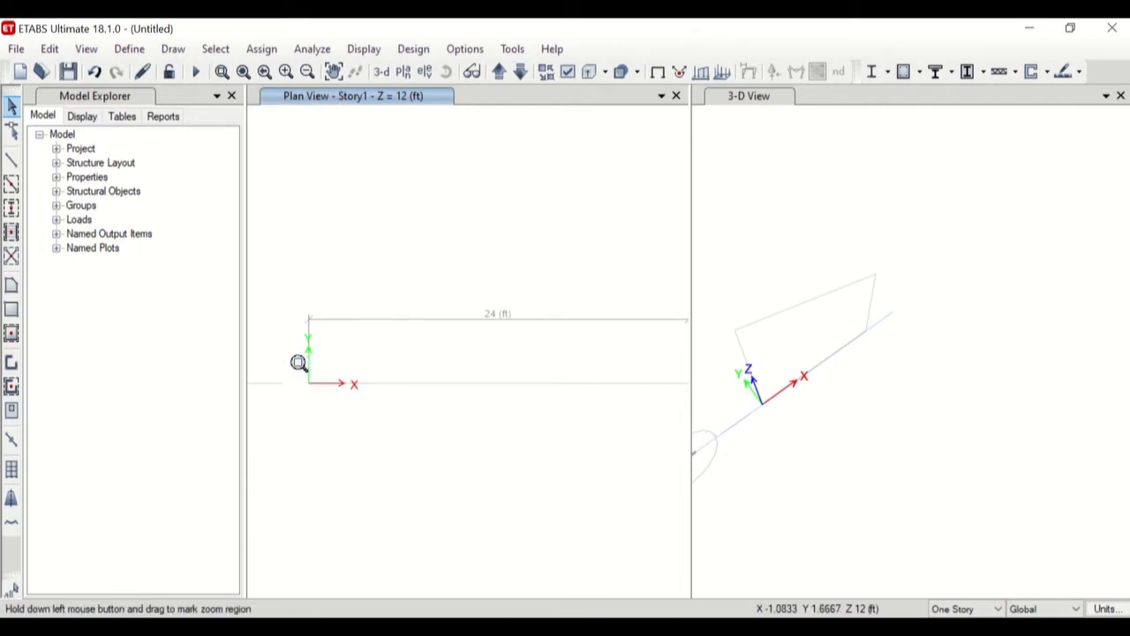
pyautogui.moveTo(285, 350); pyautogui.dragTo(379, 430)
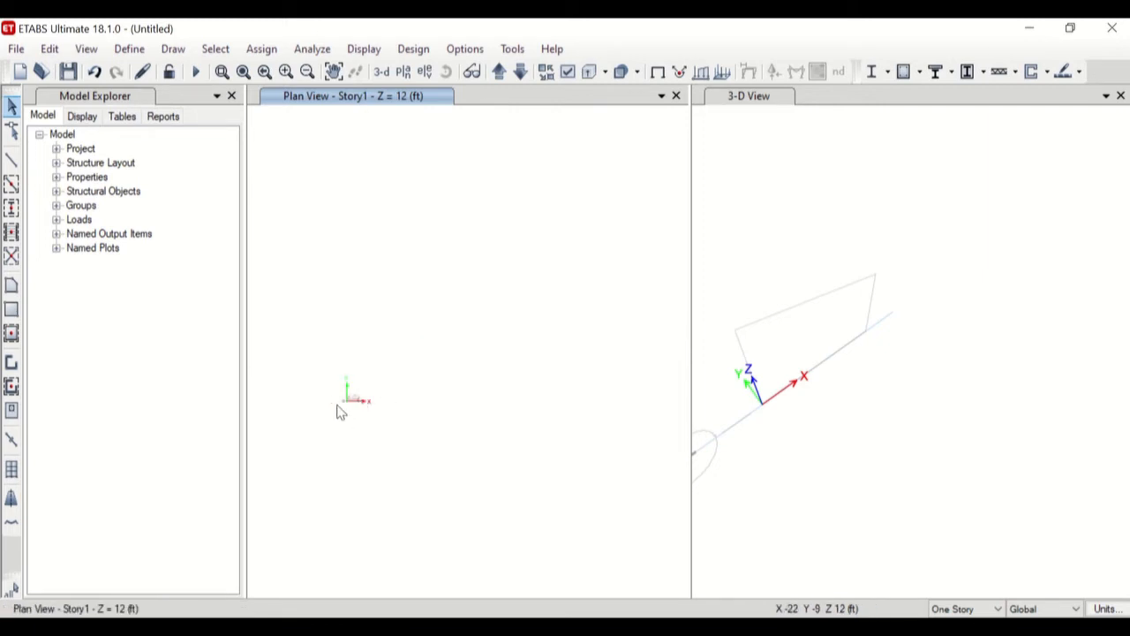
pyautogui.click(244, 73)
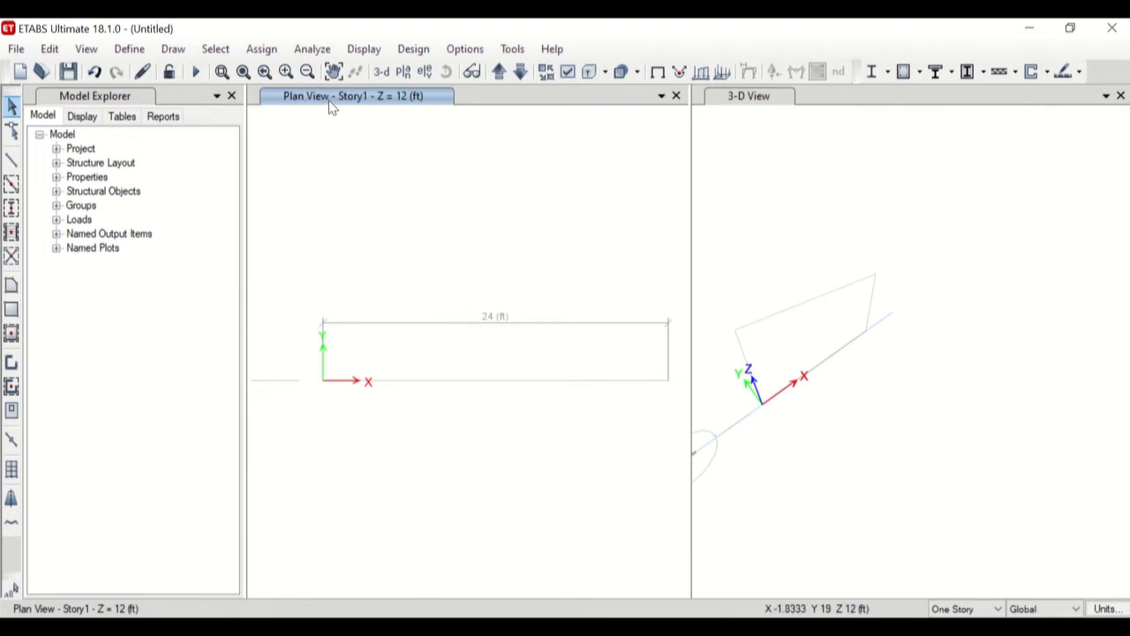
# Activate the 3-D view and the plan view in turn, and step the plan through the Story1 and Base levels.
pyautogui.click(761, 120)
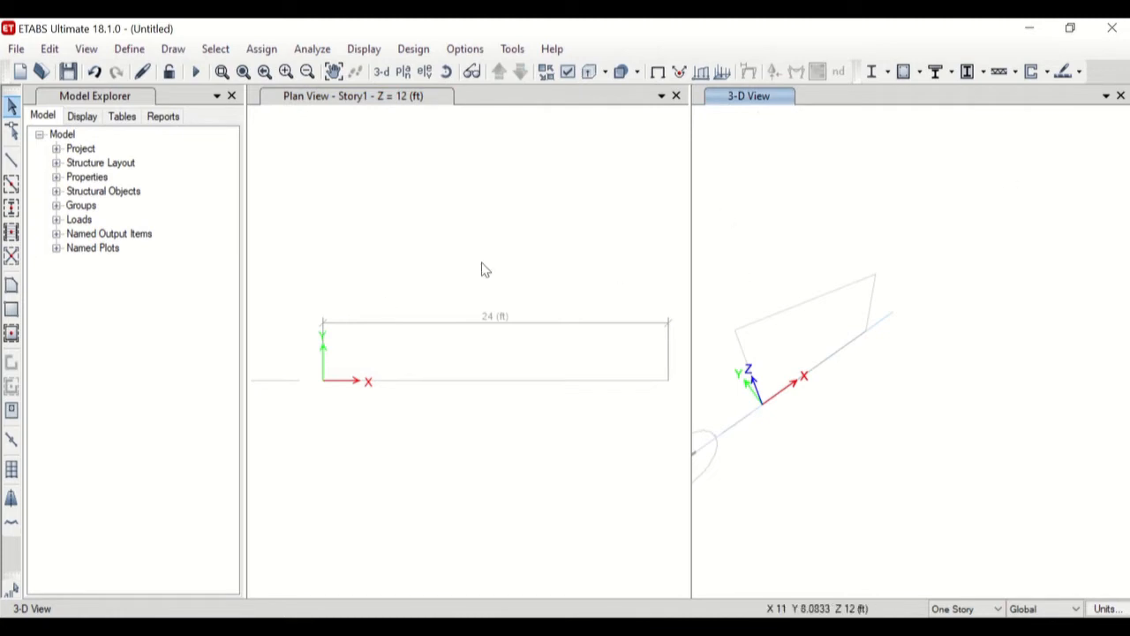
pyautogui.click(455, 194)
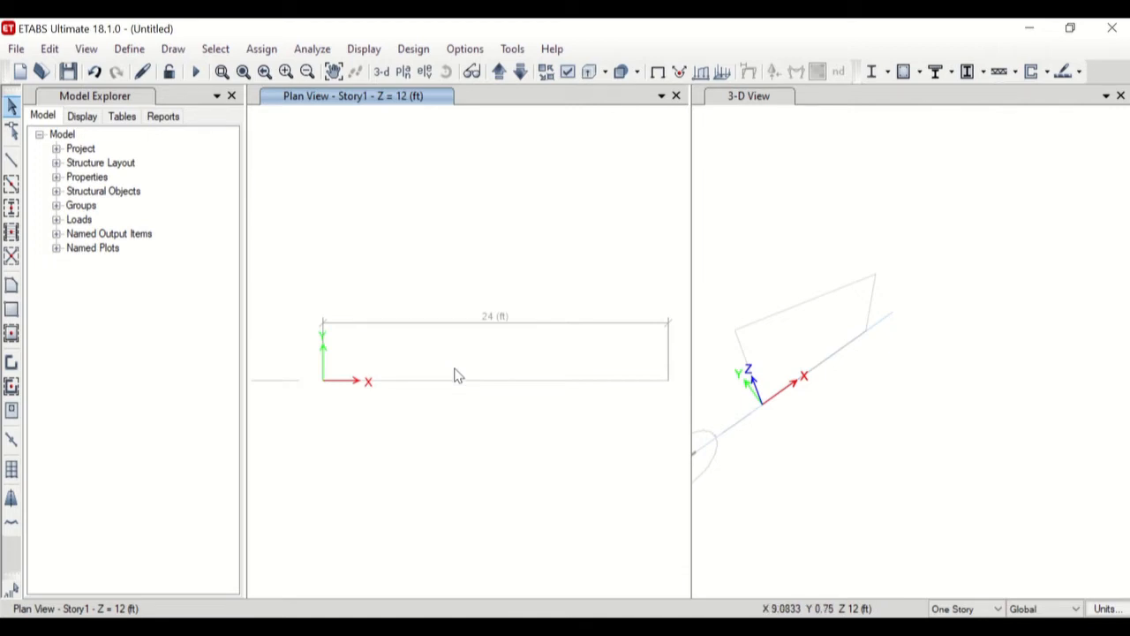
pyautogui.click(499, 76)
pyautogui.click(499, 76)
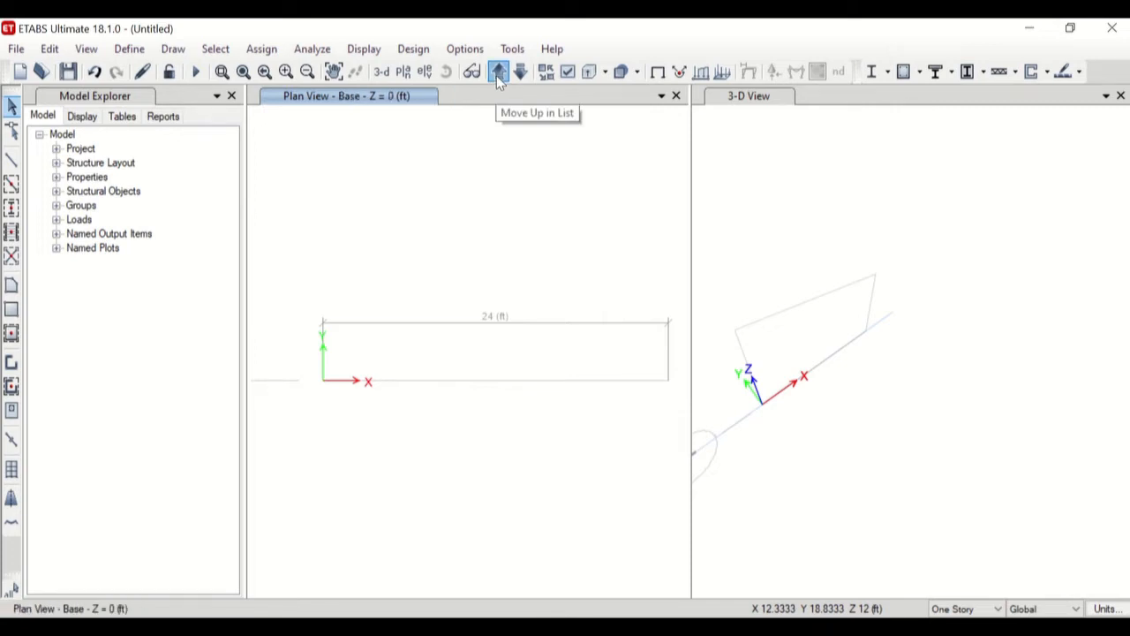
pyautogui.click(499, 76)
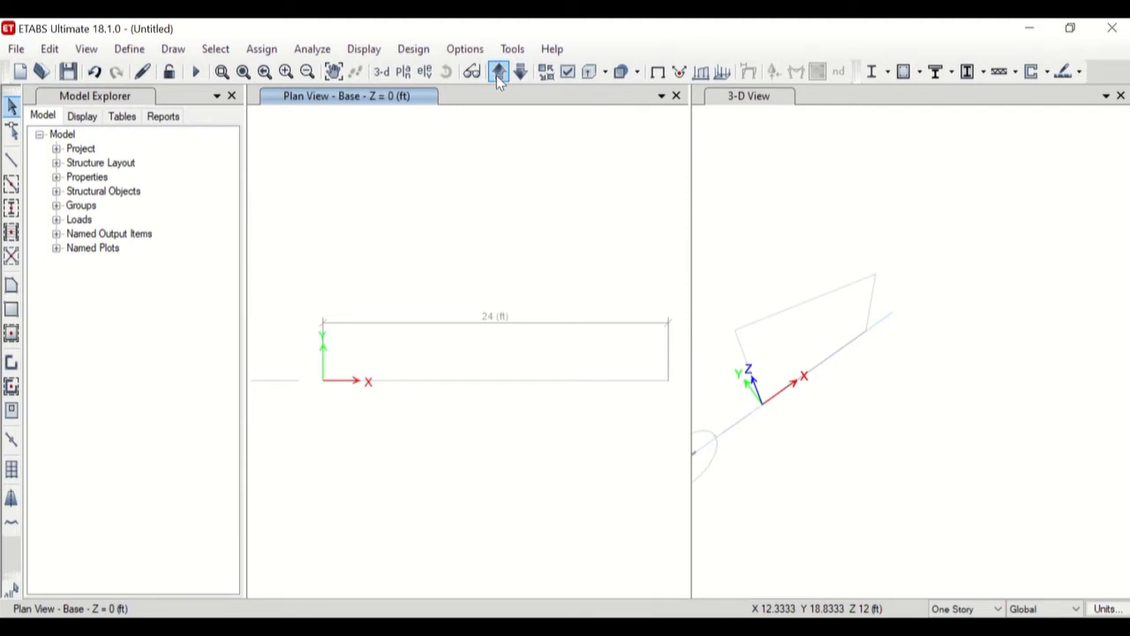
pyautogui.click(499, 76)
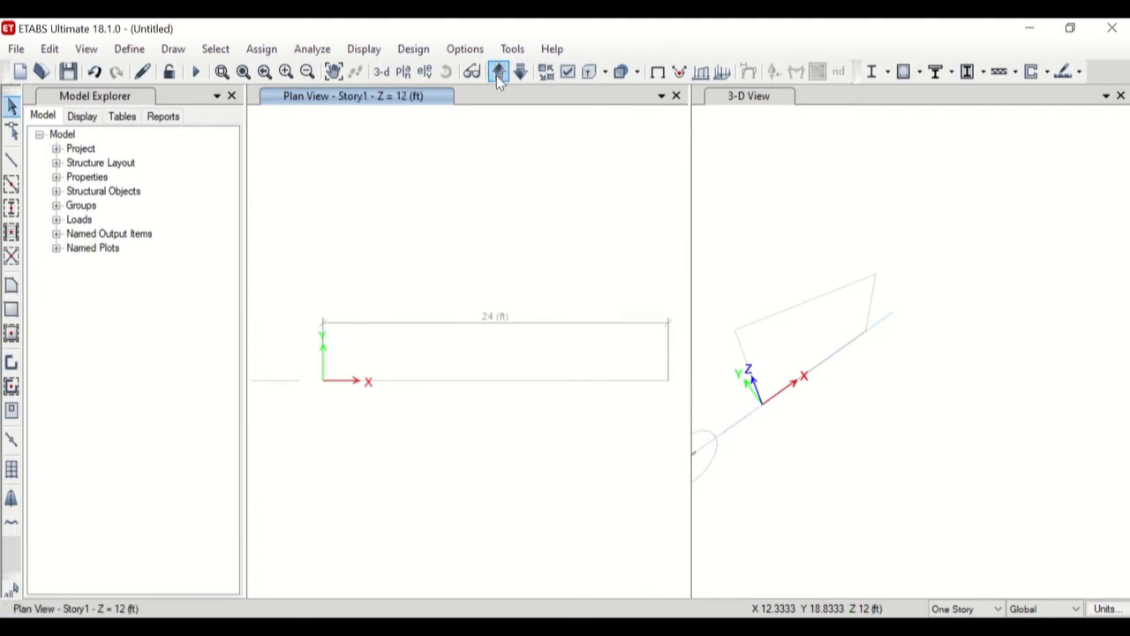
pyautogui.click(498, 73)
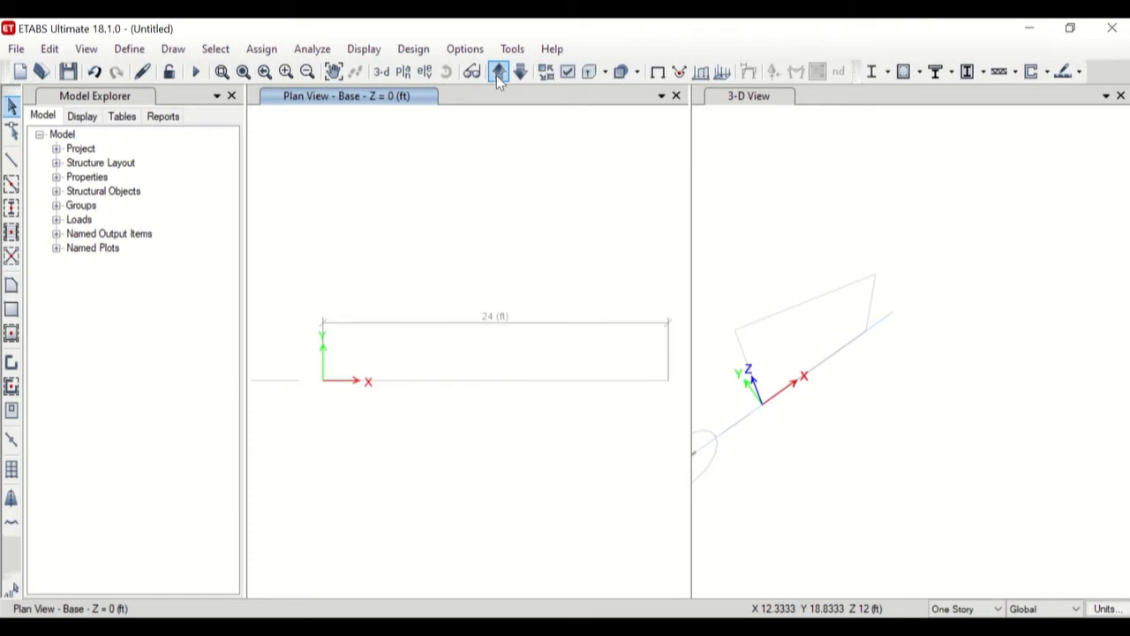
pyautogui.click(499, 72)
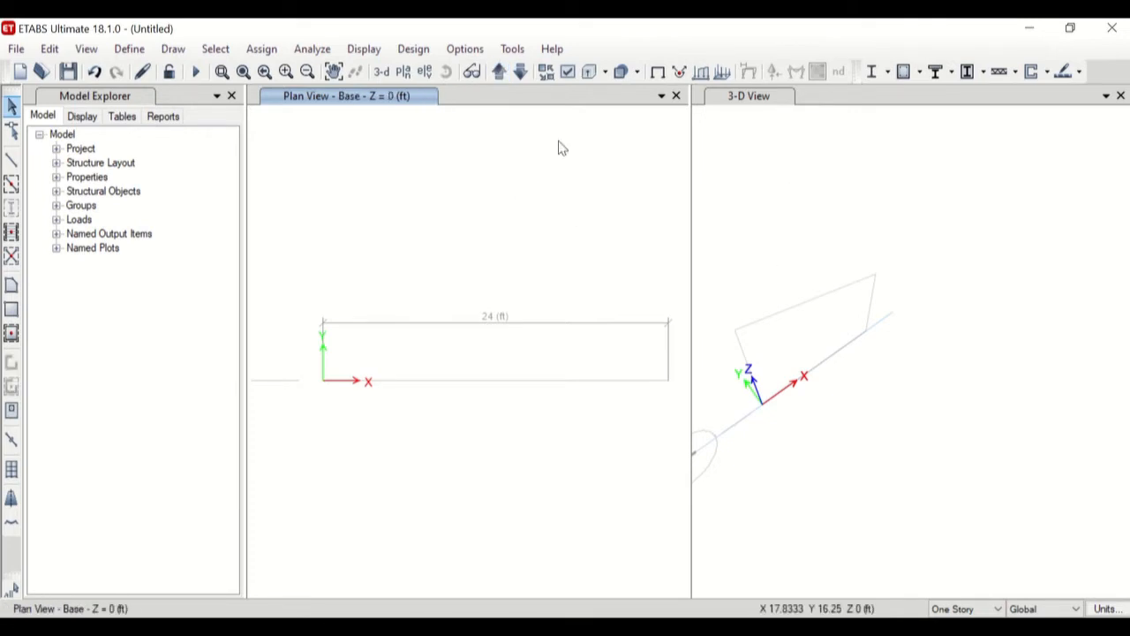
# Apply the Base plan view and then the Story1 plan view through the story level selection.
pyautogui.click(403, 73)
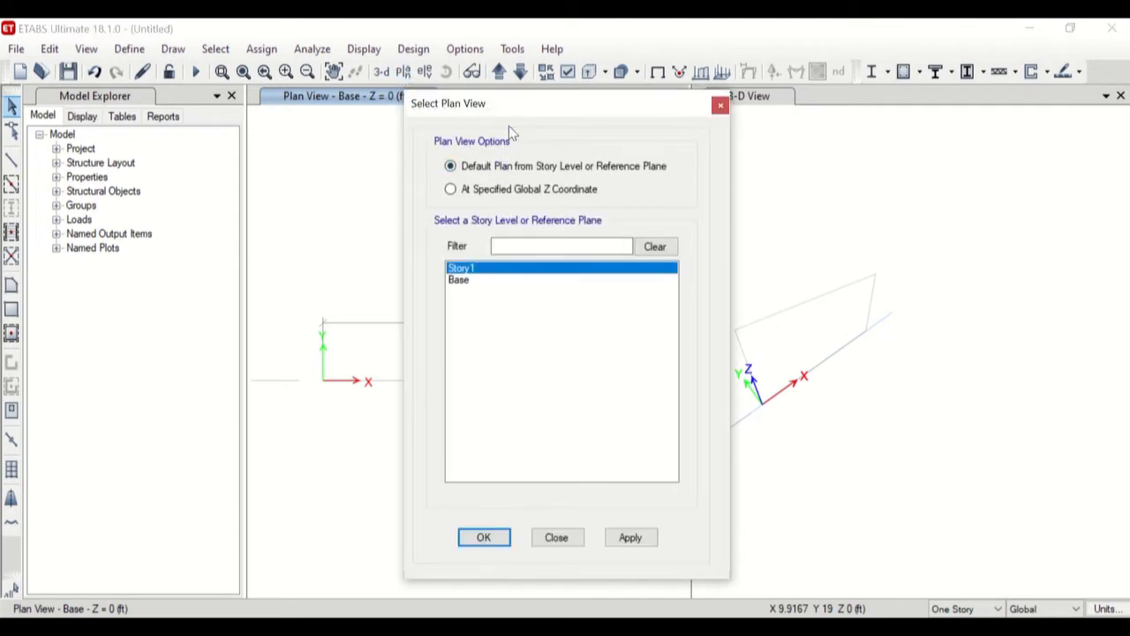
pyautogui.moveTo(533, 108); pyautogui.dragTo(818, 105)
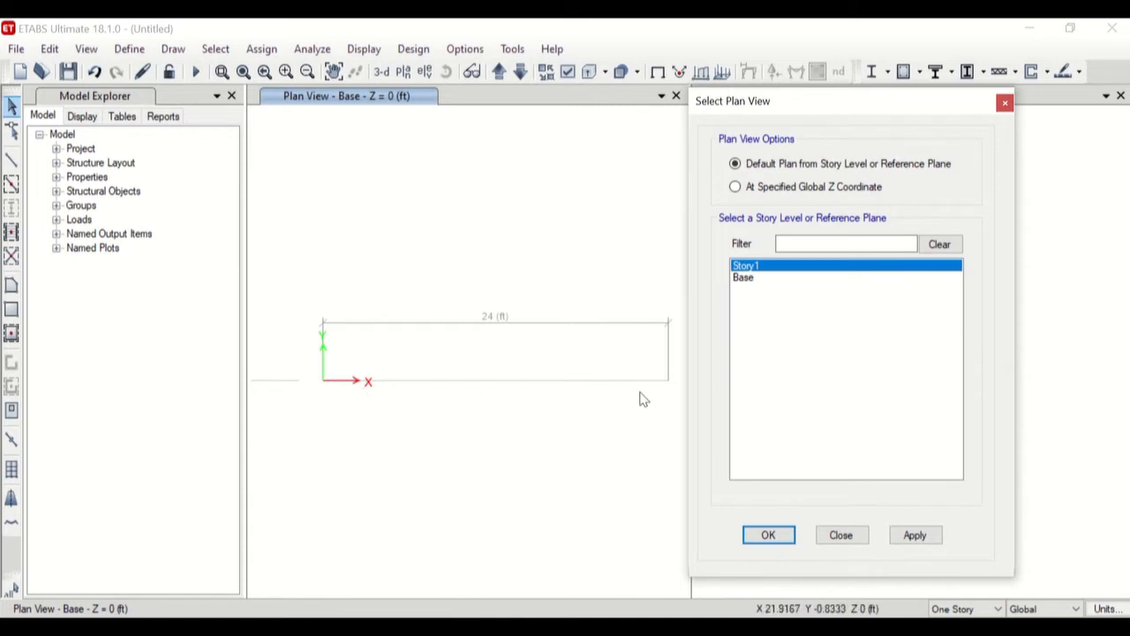
pyautogui.click(744, 279)
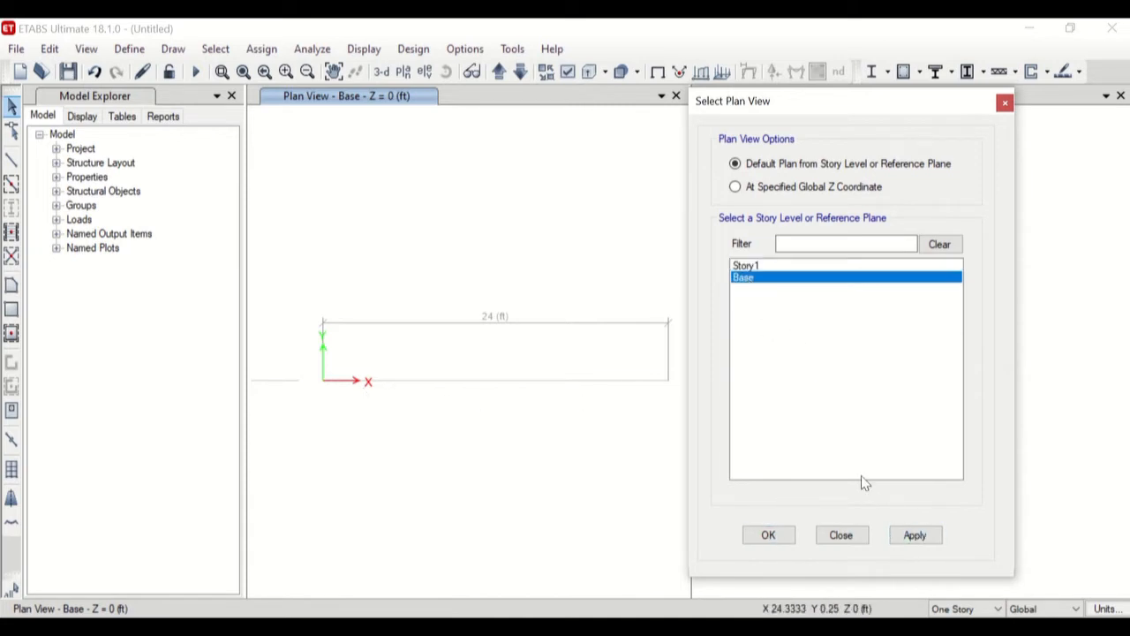
pyautogui.click(914, 537)
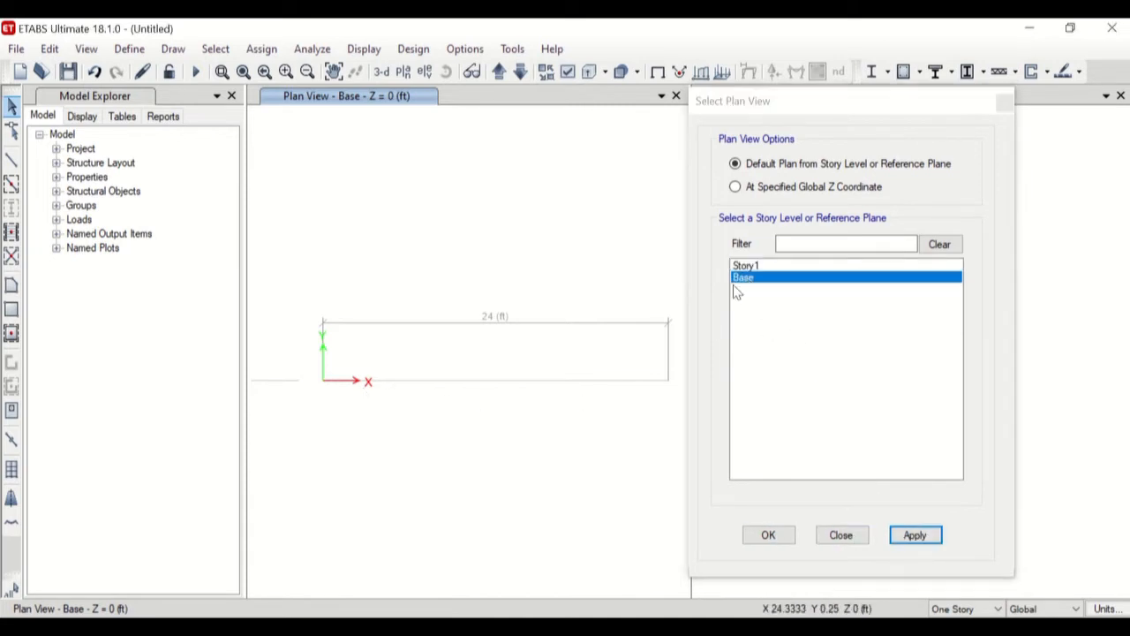
pyautogui.click(747, 266)
pyautogui.click(904, 537)
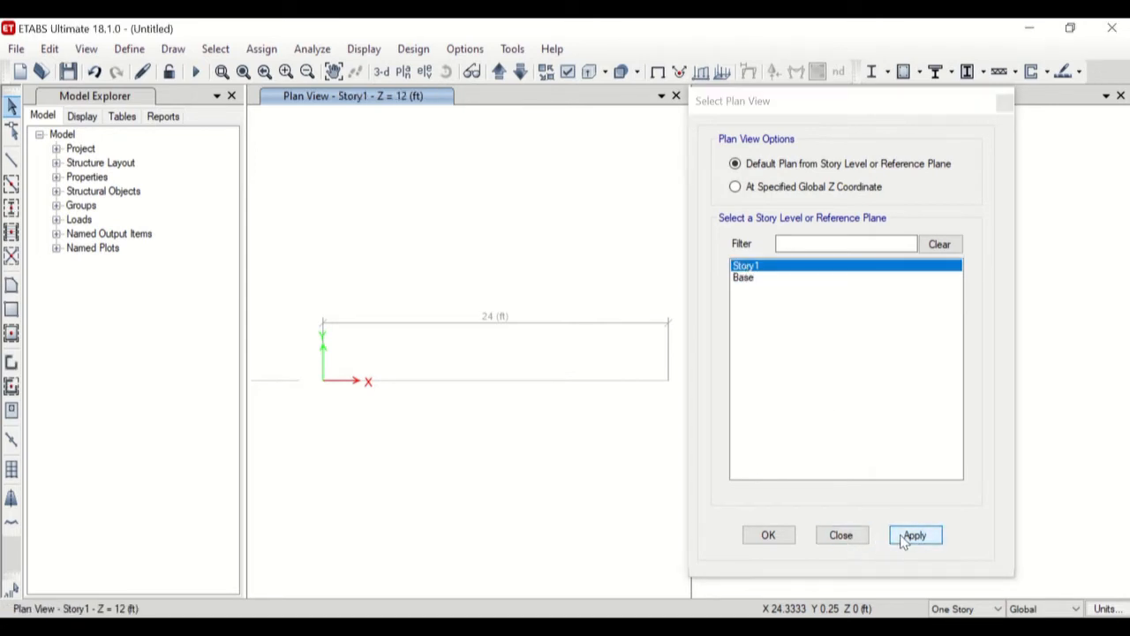
pyautogui.click(842, 535)
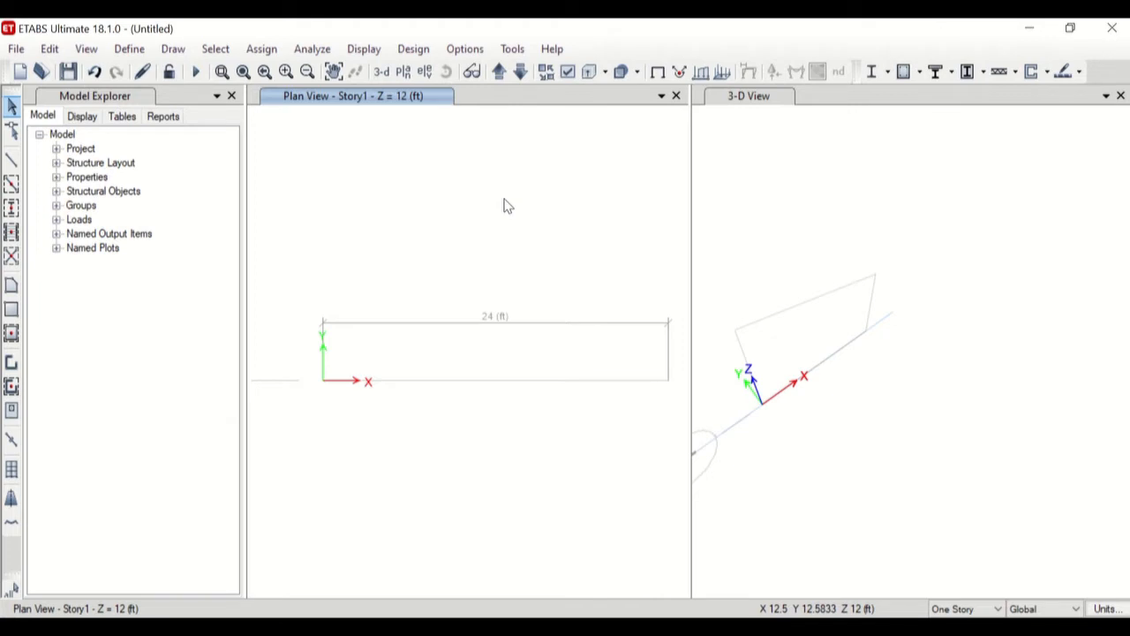
pyautogui.click(423, 72)
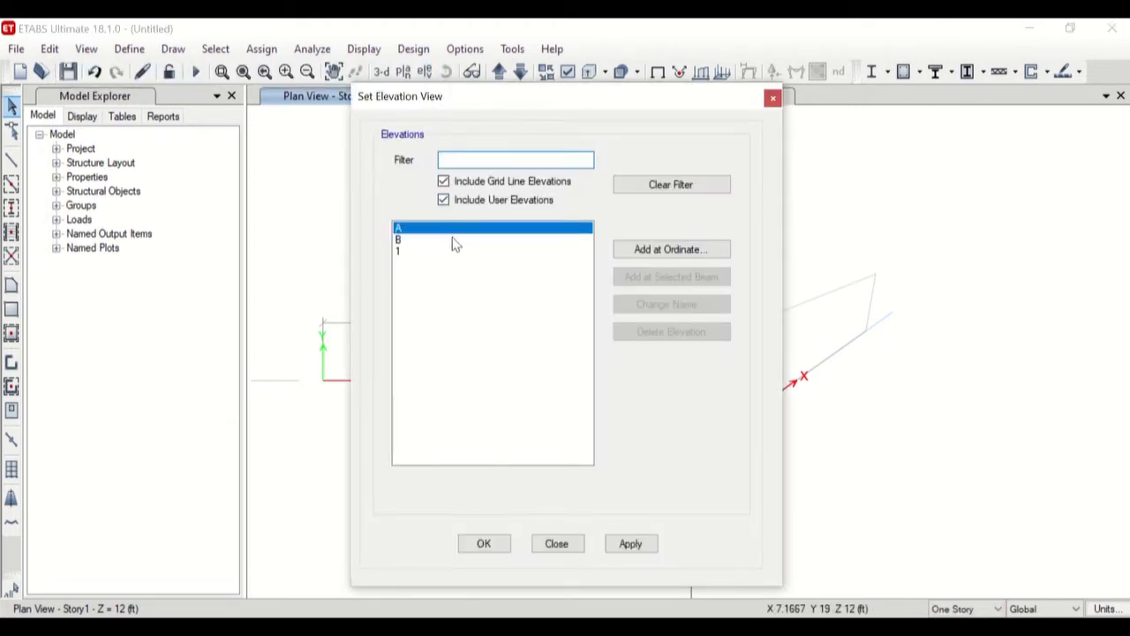
pyautogui.click(415, 240)
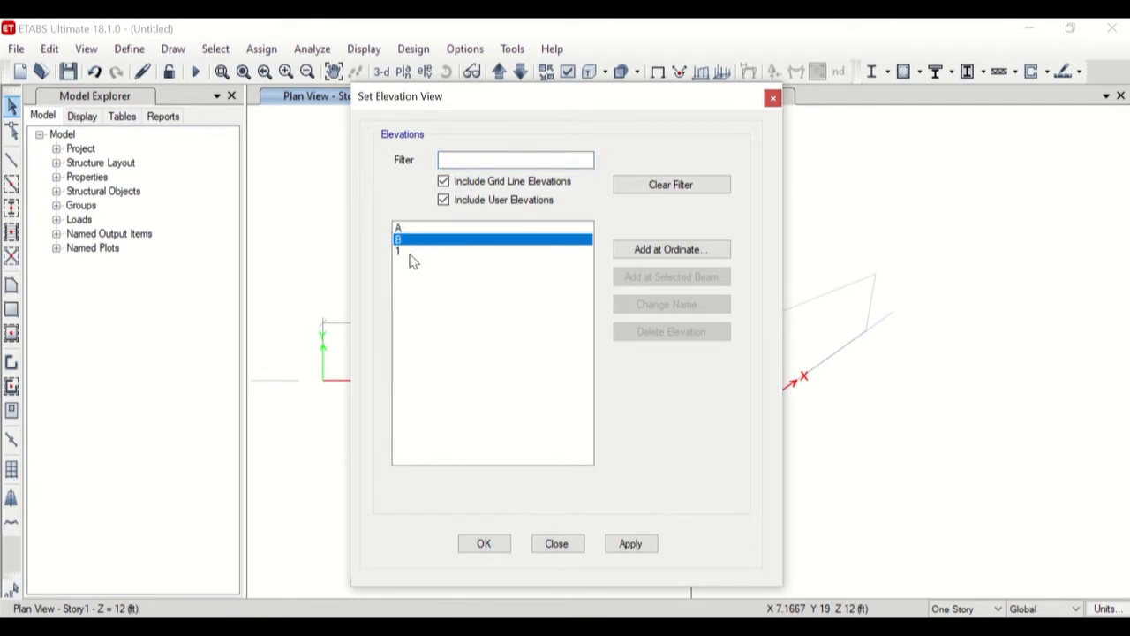
pyautogui.click(413, 252)
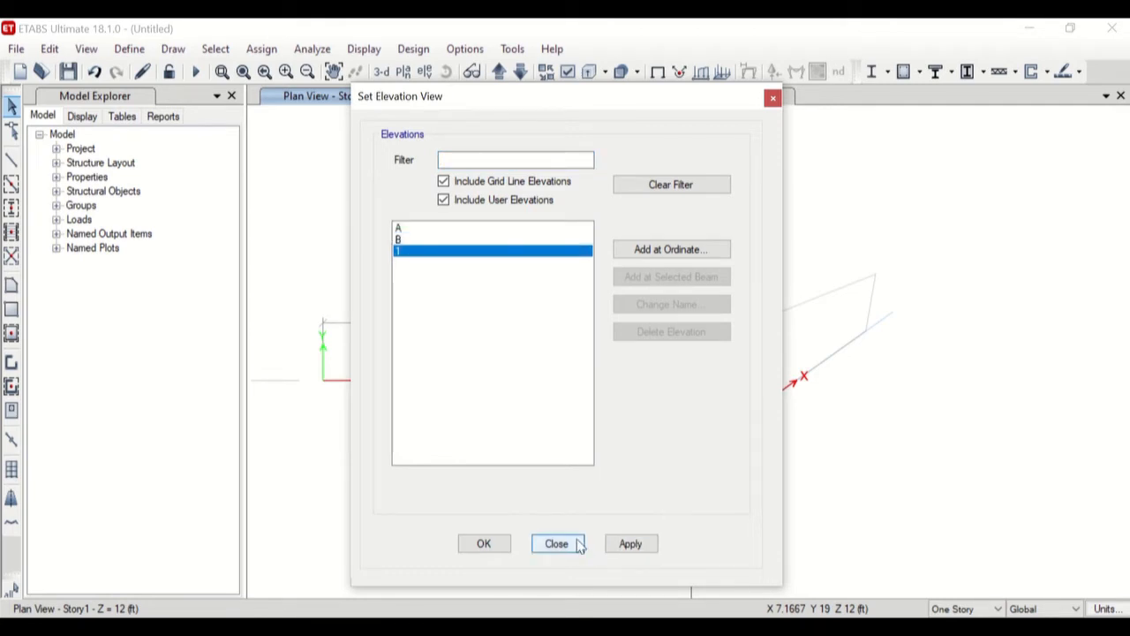
pyautogui.click(773, 98)
# Display the elevation along grid line 1 in place of the plan view.
pyautogui.click(424, 72)
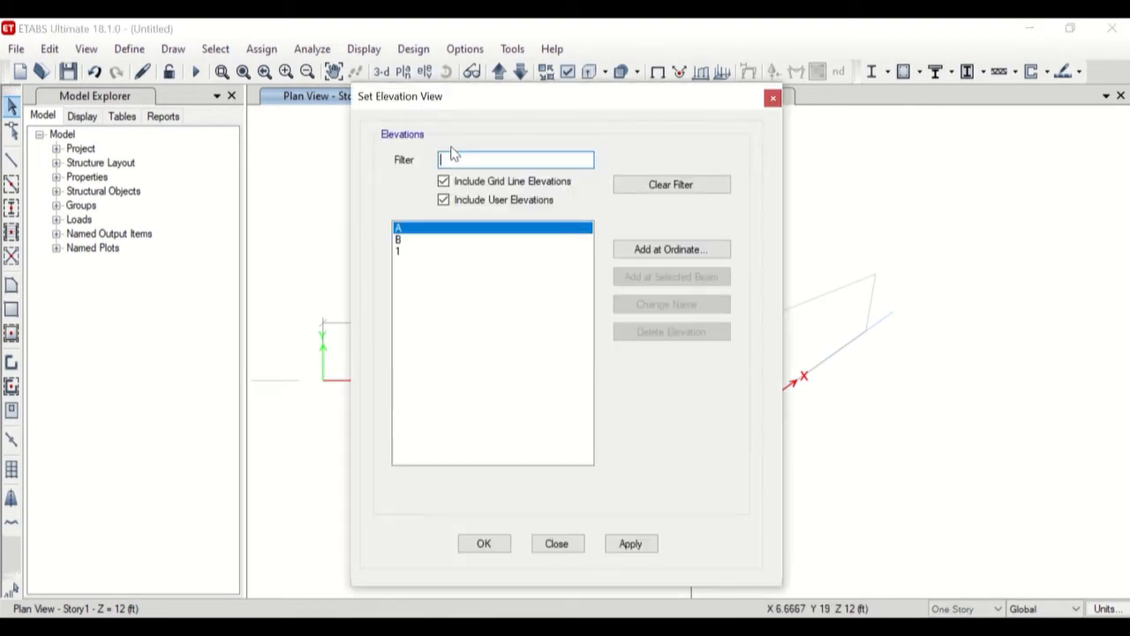
pyautogui.click(402, 251)
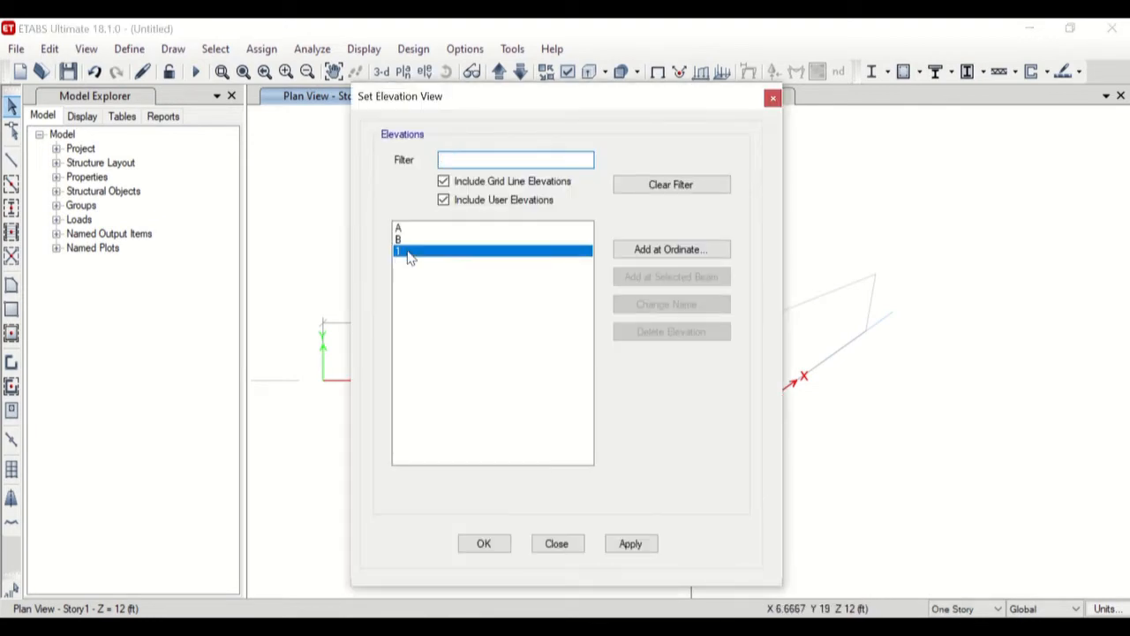
pyautogui.click(630, 545)
pyautogui.click(557, 543)
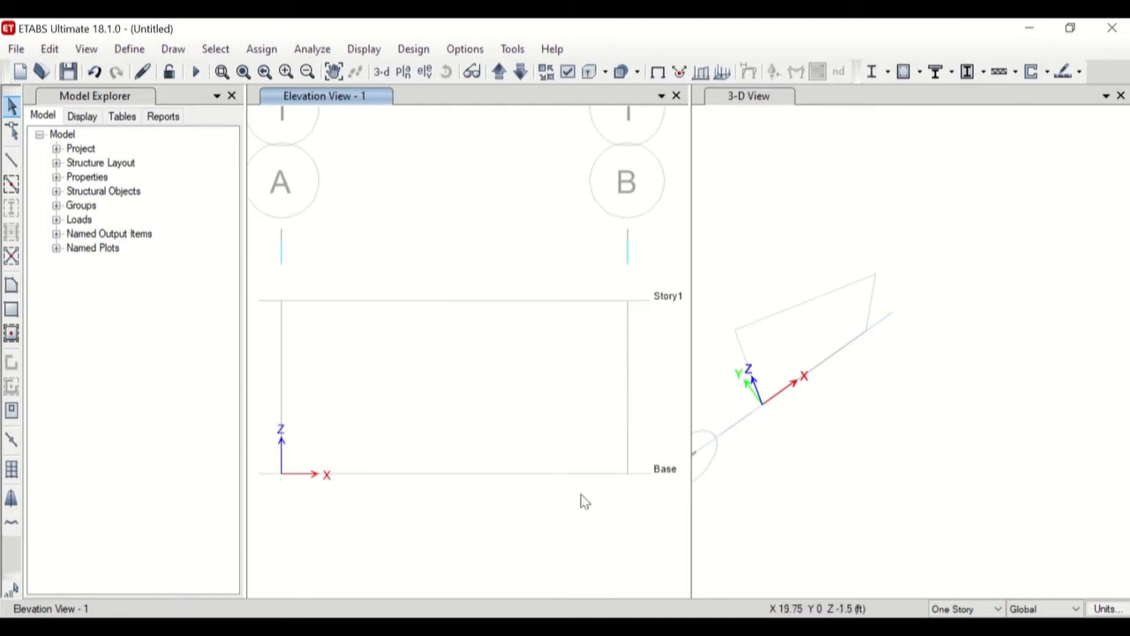
pyautogui.moveTo(595, 368); pyautogui.dragTo(597, 344, button='middle')
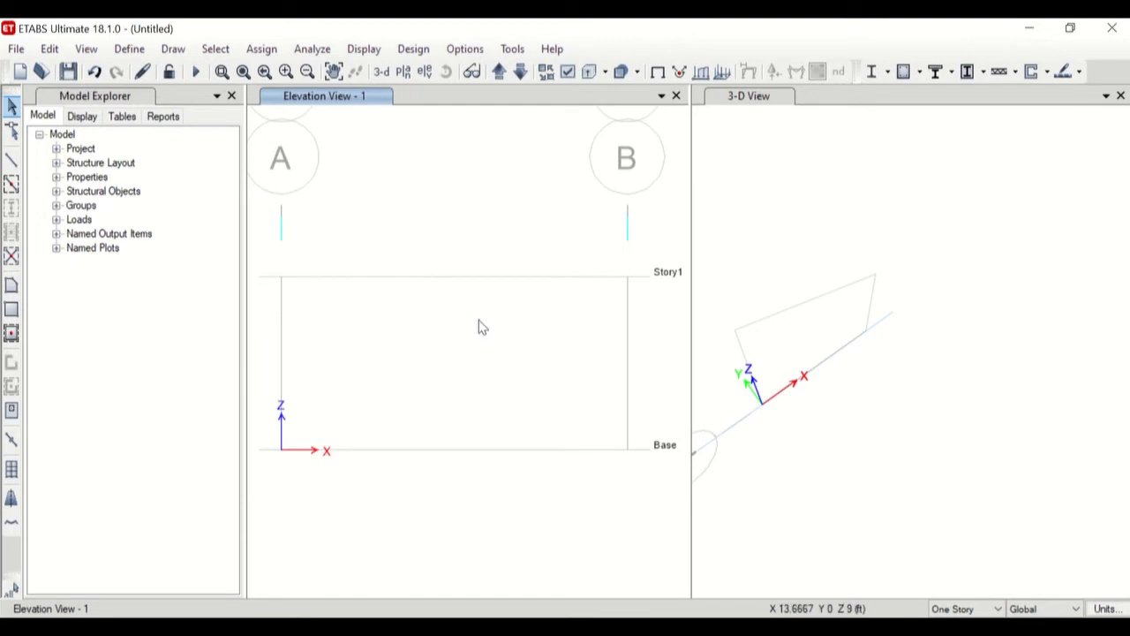
# In the display units, set the length unit of Absolute Distance and Structure Area to m.
pyautogui.click(465, 51)
pyautogui.click(565, 38)
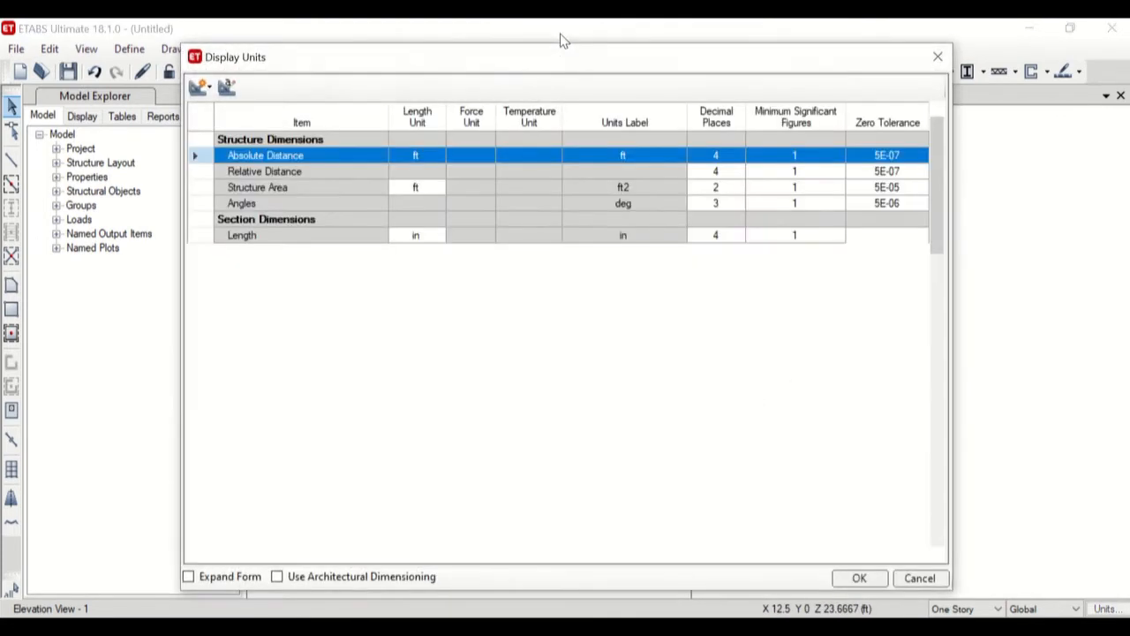
pyautogui.click(427, 159)
pyautogui.click(438, 158)
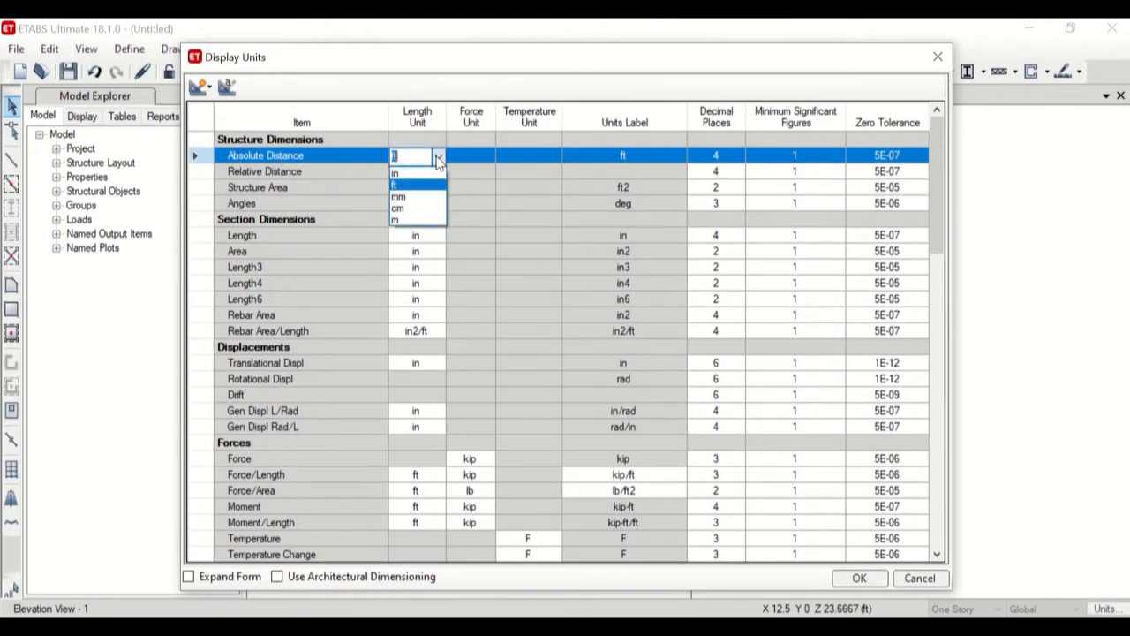
pyautogui.click(409, 218)
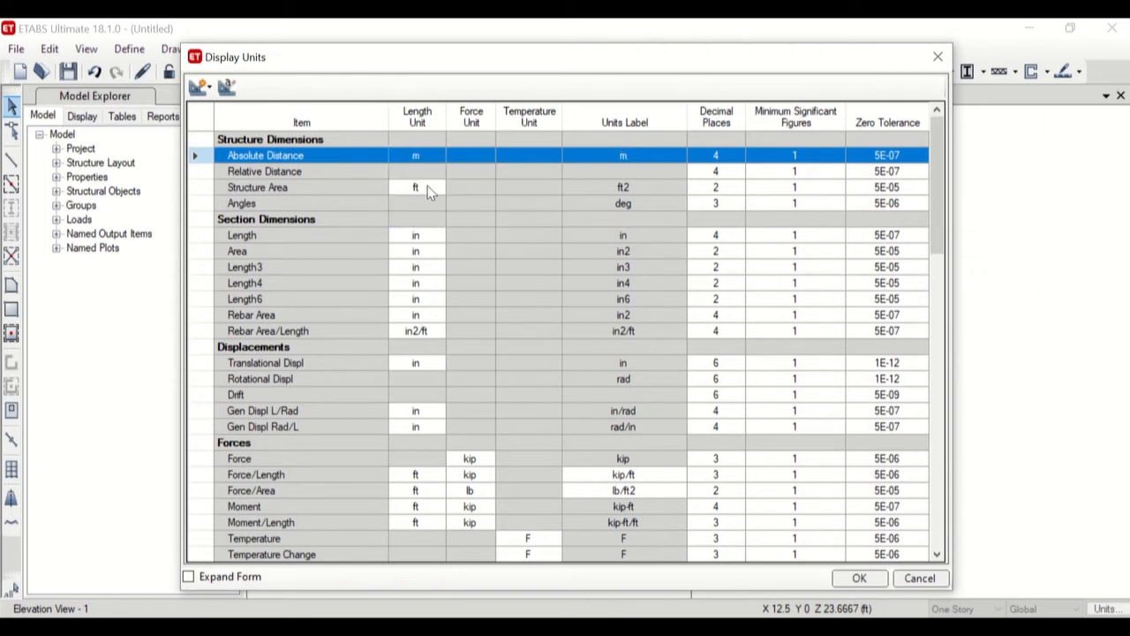
pyautogui.click(420, 192)
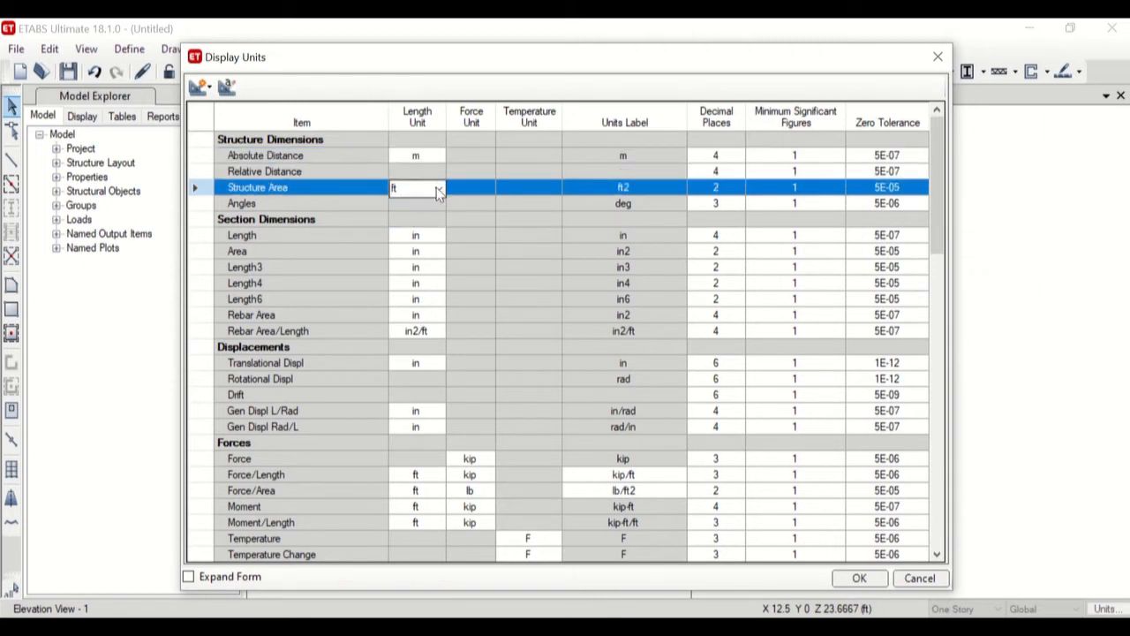
pyautogui.click(419, 192)
pyautogui.click(414, 252)
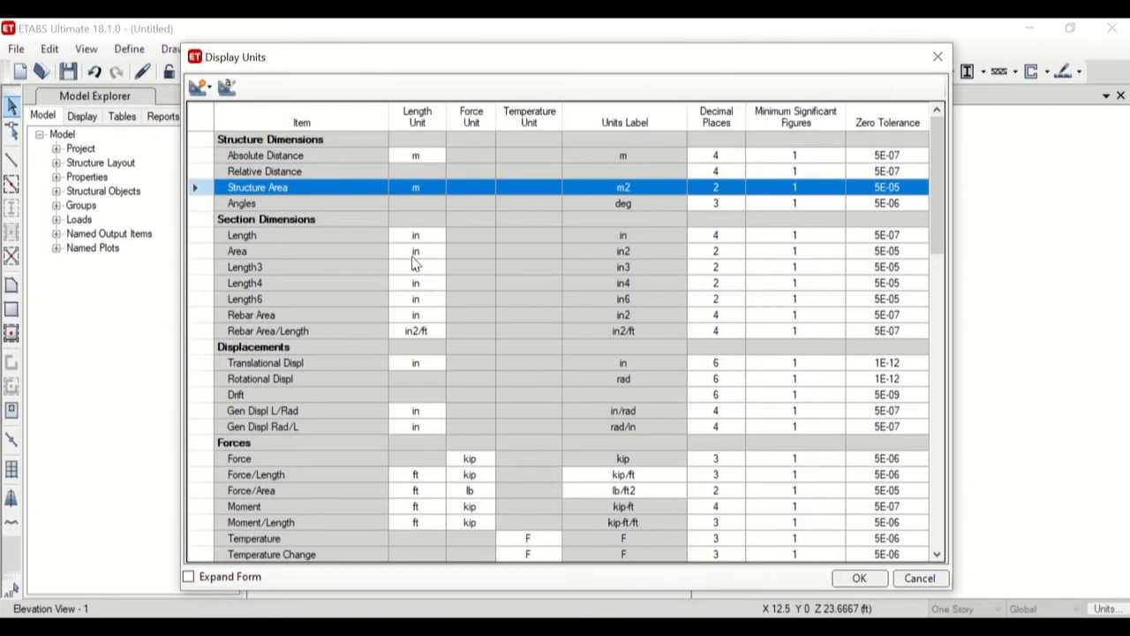
# Set the display unit of the Force item to kN.
pyautogui.click(301, 220)
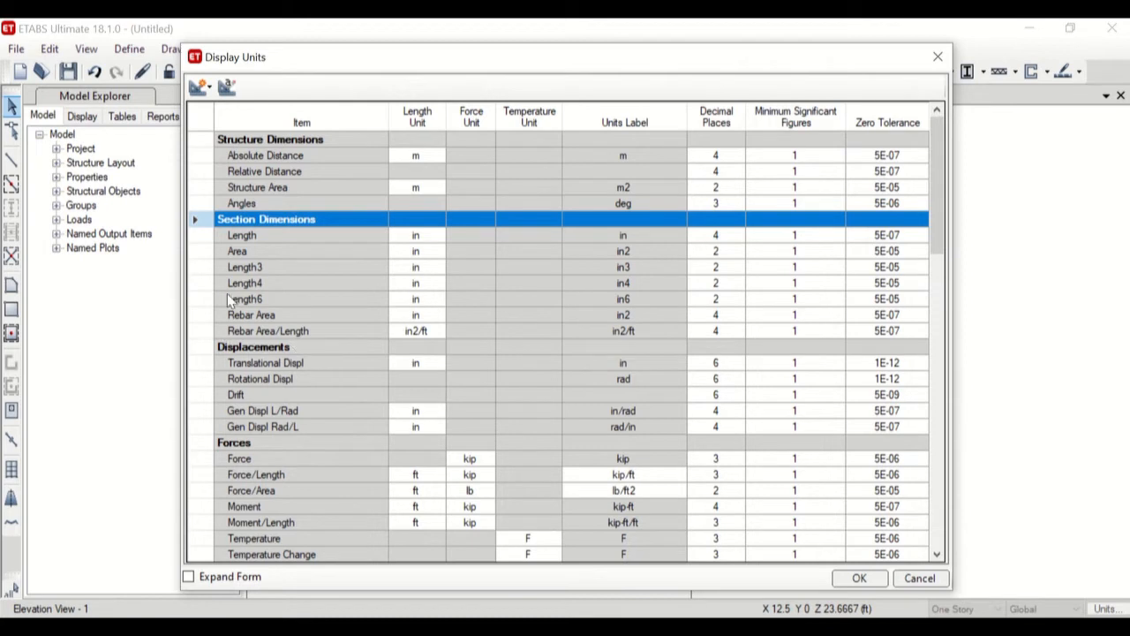
pyautogui.scroll(-1, 530, 309)
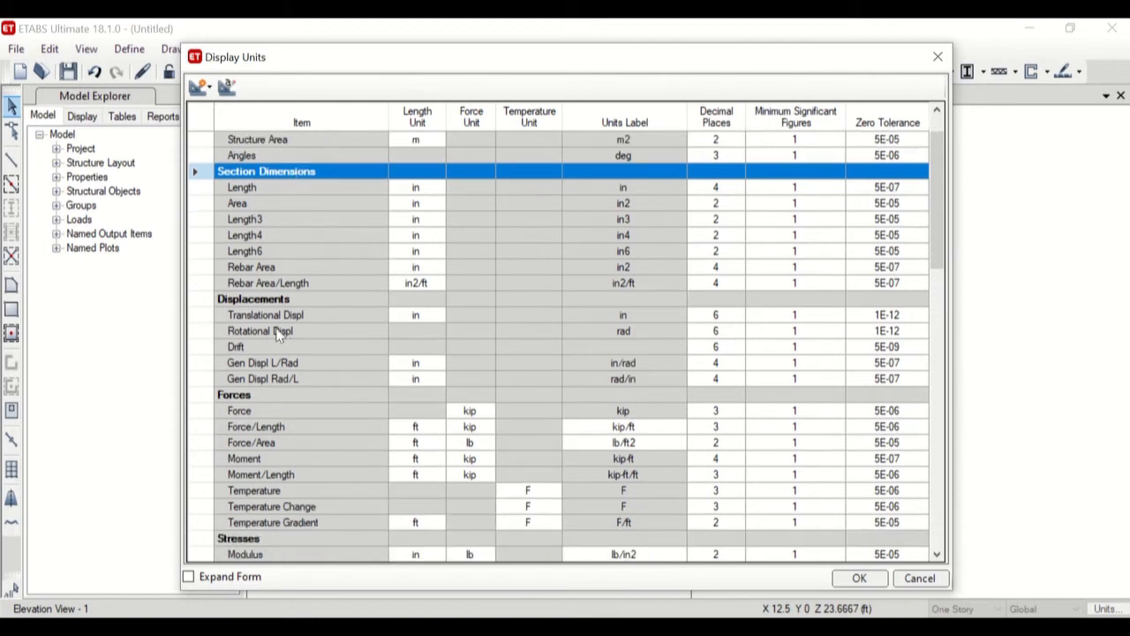
pyautogui.scroll(-1, 287, 338)
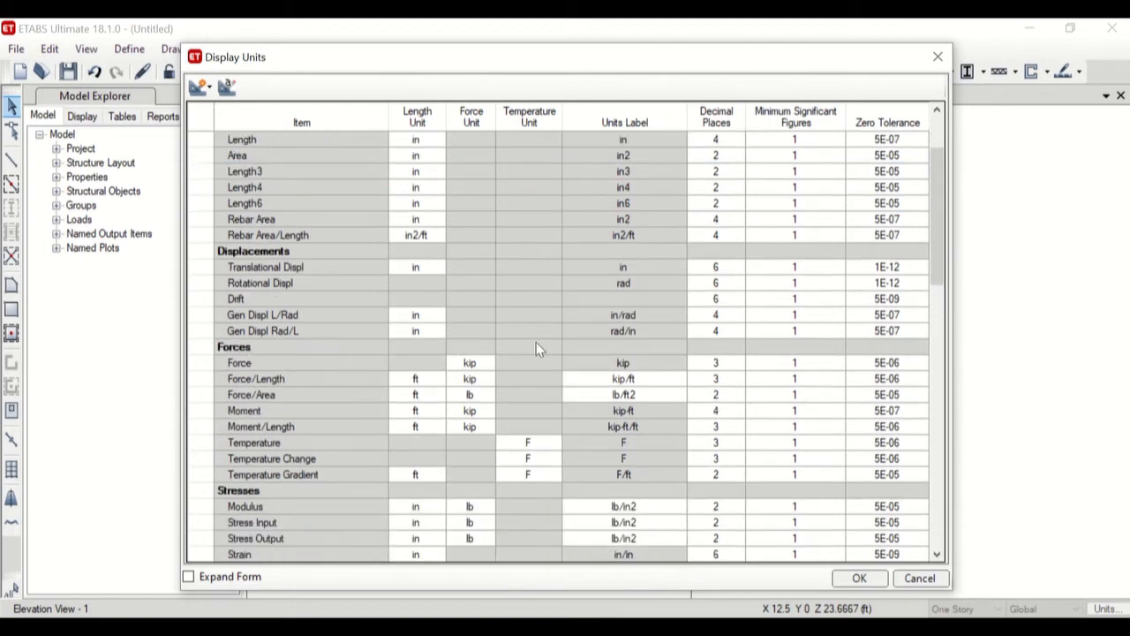
pyautogui.click(470, 363)
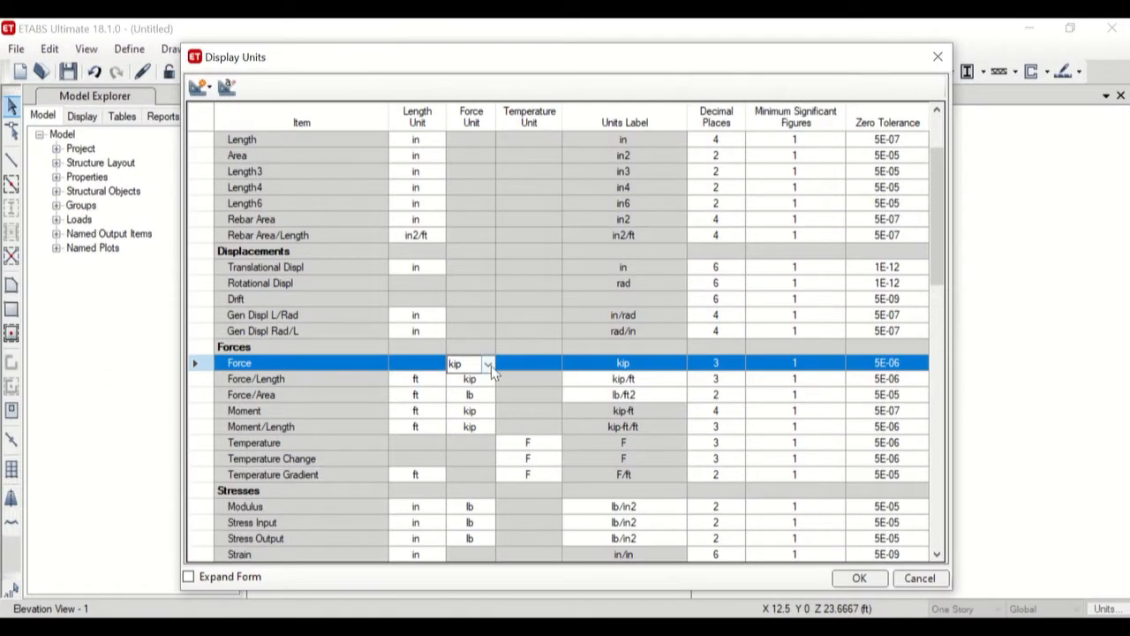
pyautogui.click(488, 364)
pyautogui.click(464, 412)
# Set the Force/Length item's length unit to m and its force unit to kN.
pyautogui.click(429, 387)
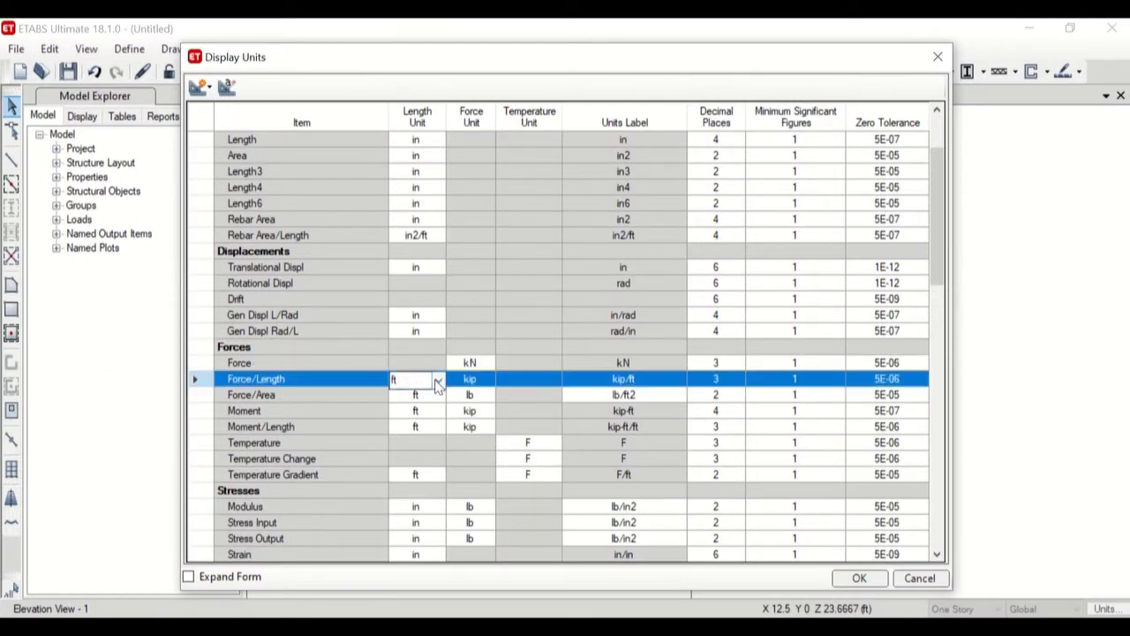
pyautogui.click(438, 382)
pyautogui.click(394, 443)
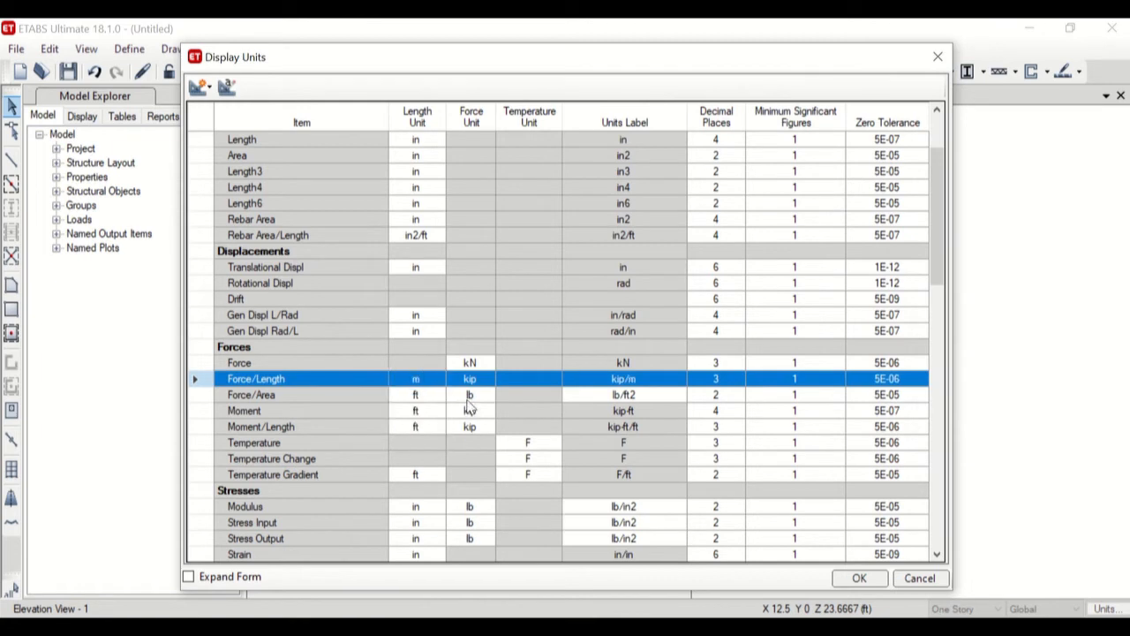
pyautogui.click(470, 381)
pyautogui.click(477, 380)
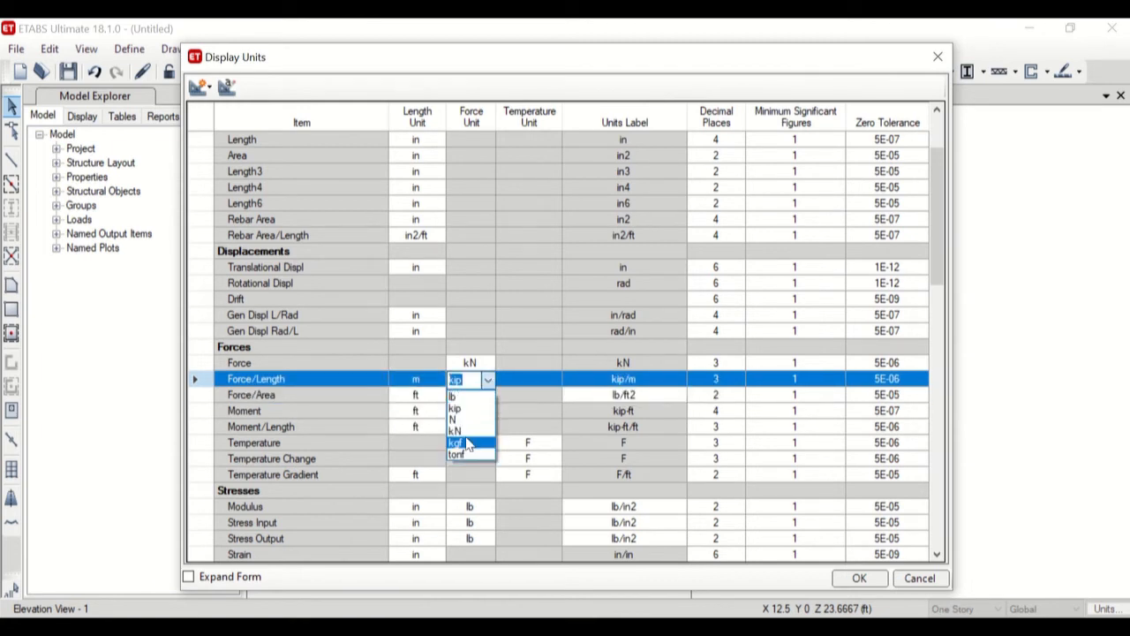
pyautogui.click(469, 424)
# Set the force unit of Force/Area, Moment and Moment/Length to kN.
pyautogui.click(470, 395)
pyautogui.click(482, 394)
pyautogui.click(470, 442)
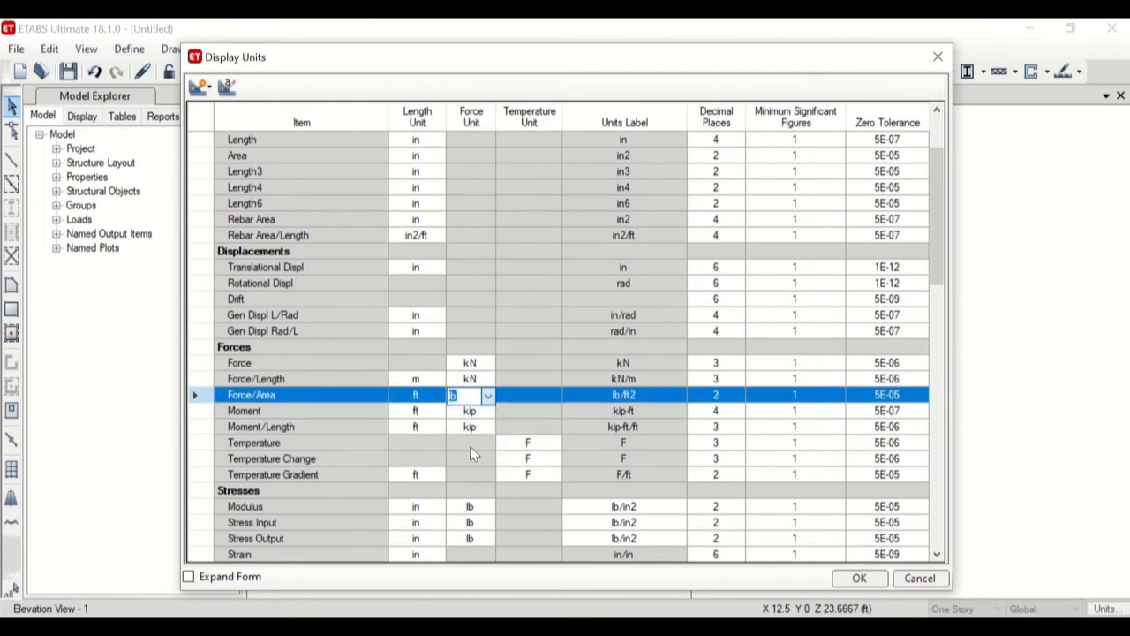
pyautogui.click(471, 411)
pyautogui.click(476, 411)
pyautogui.click(469, 456)
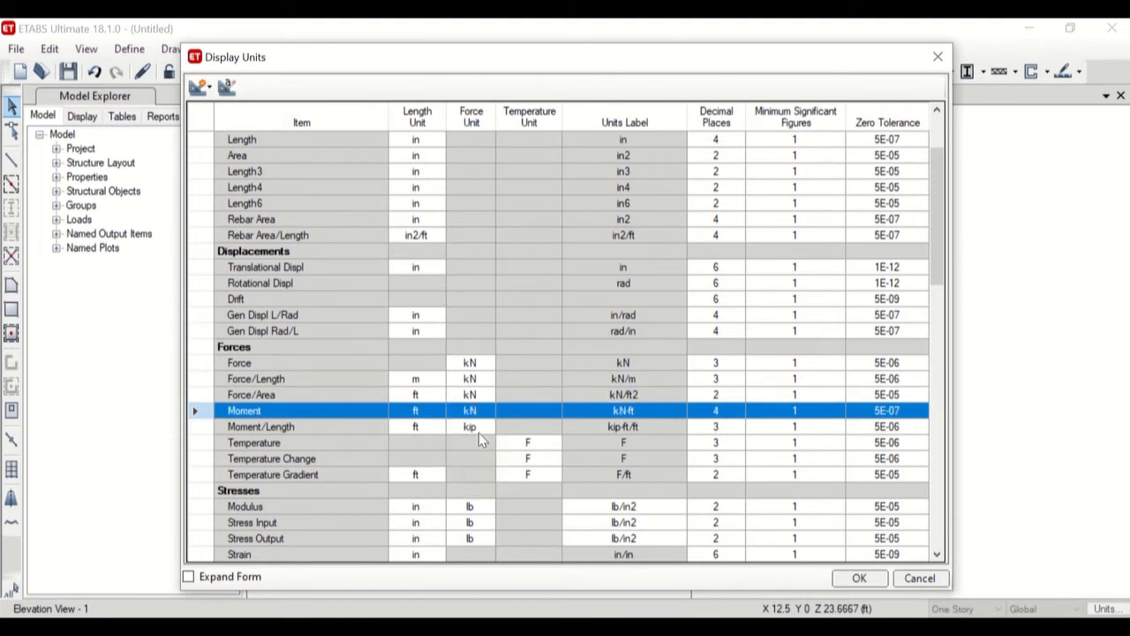
pyautogui.click(486, 427)
pyautogui.click(487, 428)
pyautogui.click(470, 471)
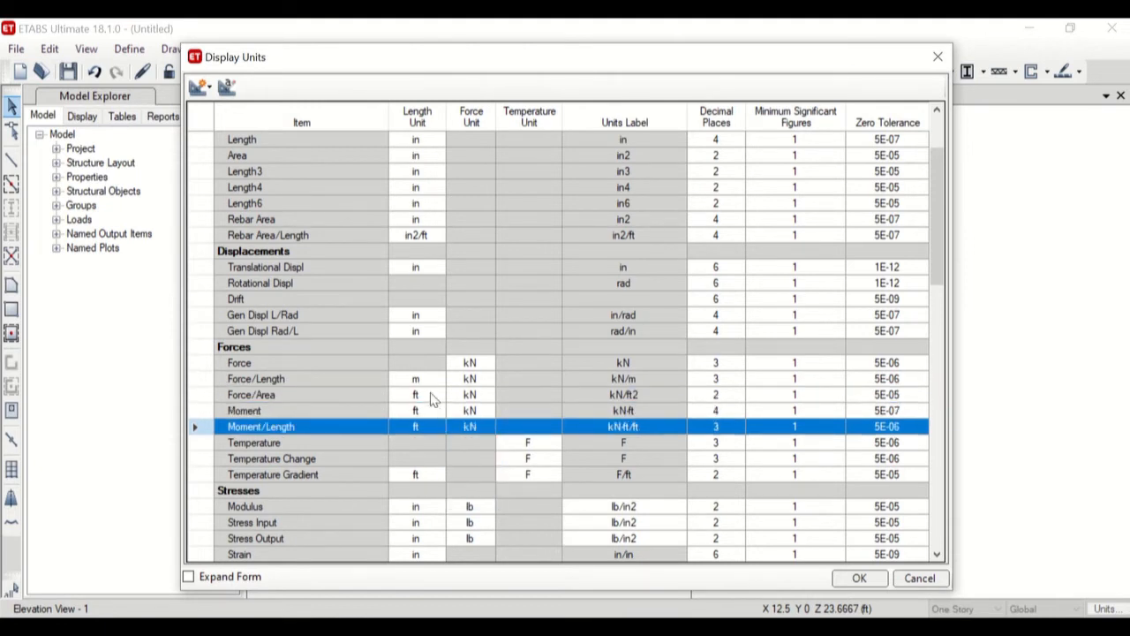
# Set the length unit of Force/Area, Moment and Moment/Length to m and apply the display units.
pyautogui.click(434, 398)
pyautogui.click(437, 397)
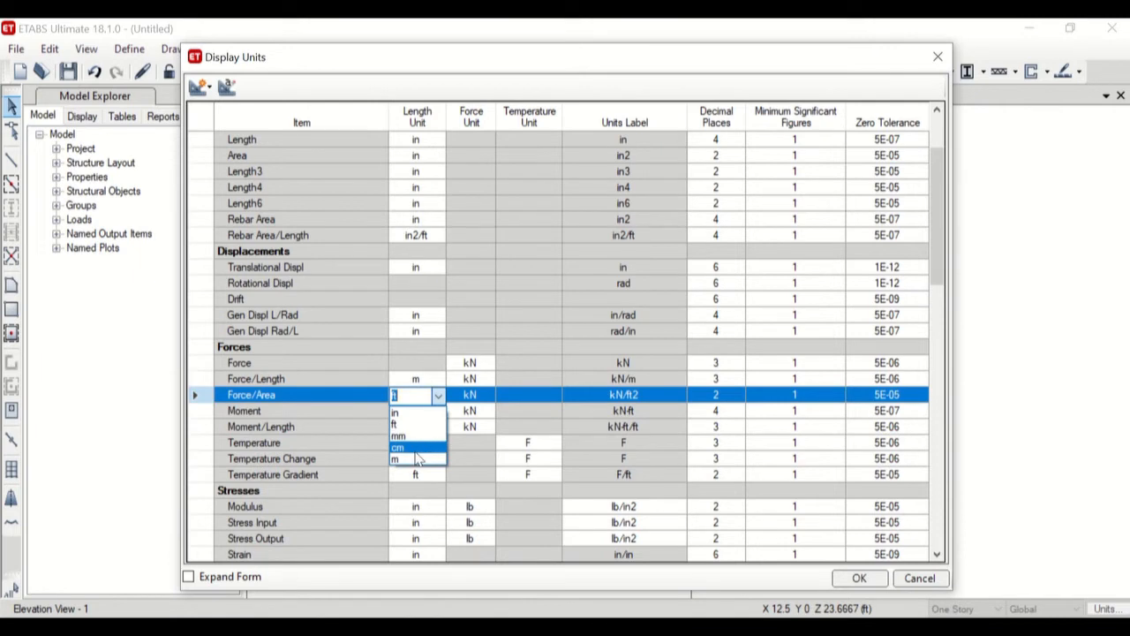
pyautogui.click(413, 460)
pyautogui.click(430, 411)
pyautogui.click(438, 412)
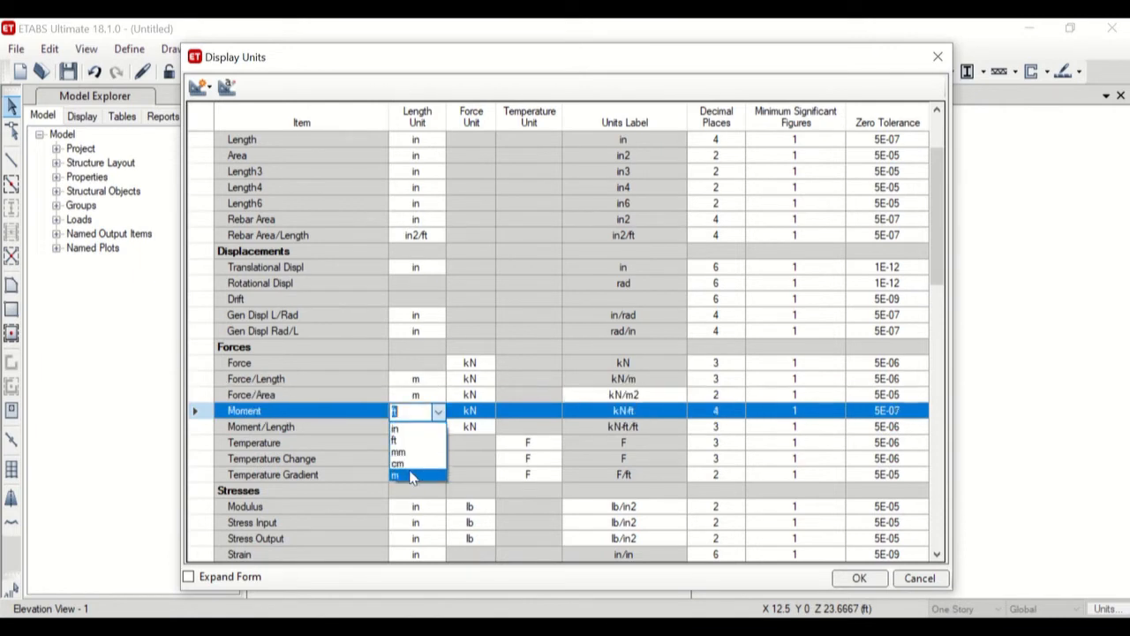
pyautogui.click(413, 476)
pyautogui.click(432, 426)
pyautogui.click(439, 426)
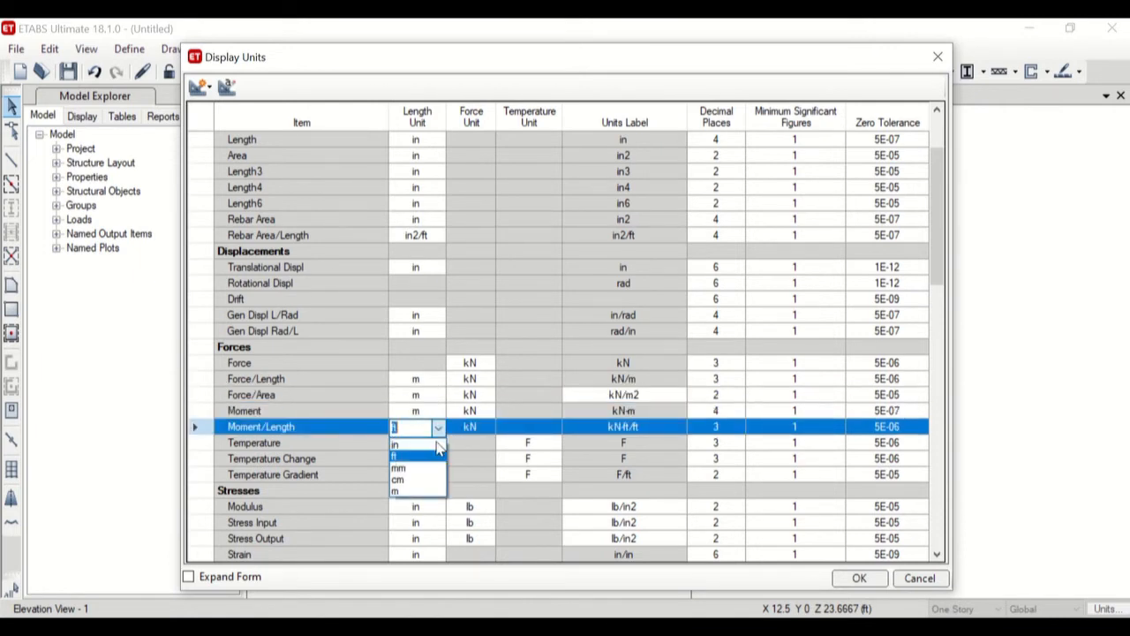
pyautogui.click(414, 490)
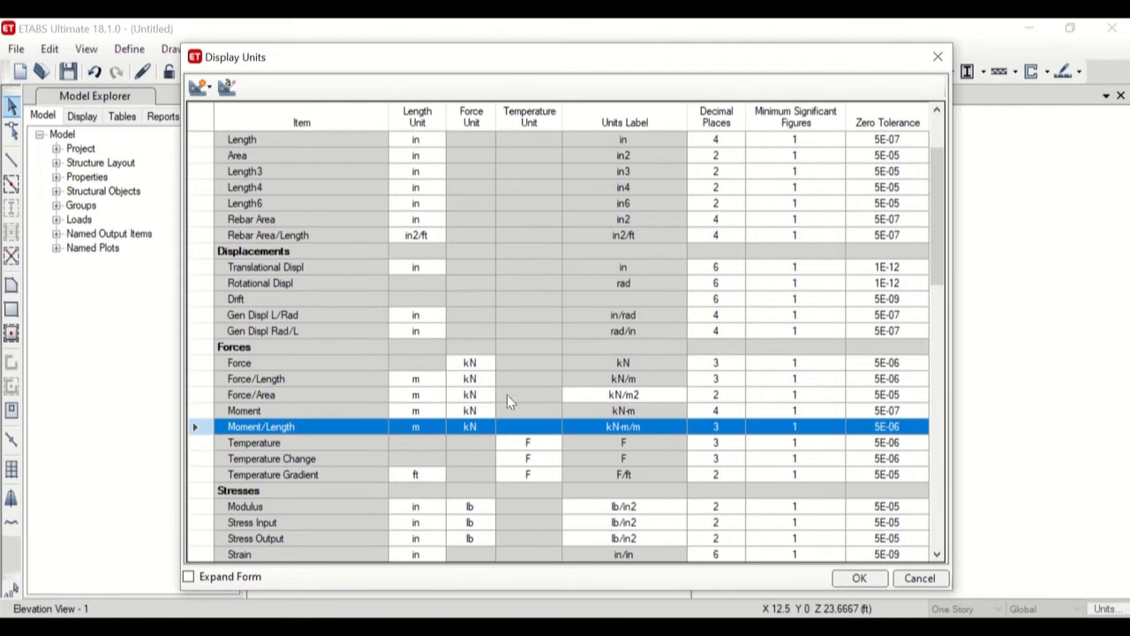
pyautogui.scroll(2, 507, 401)
pyautogui.scroll(-1, 554, 325)
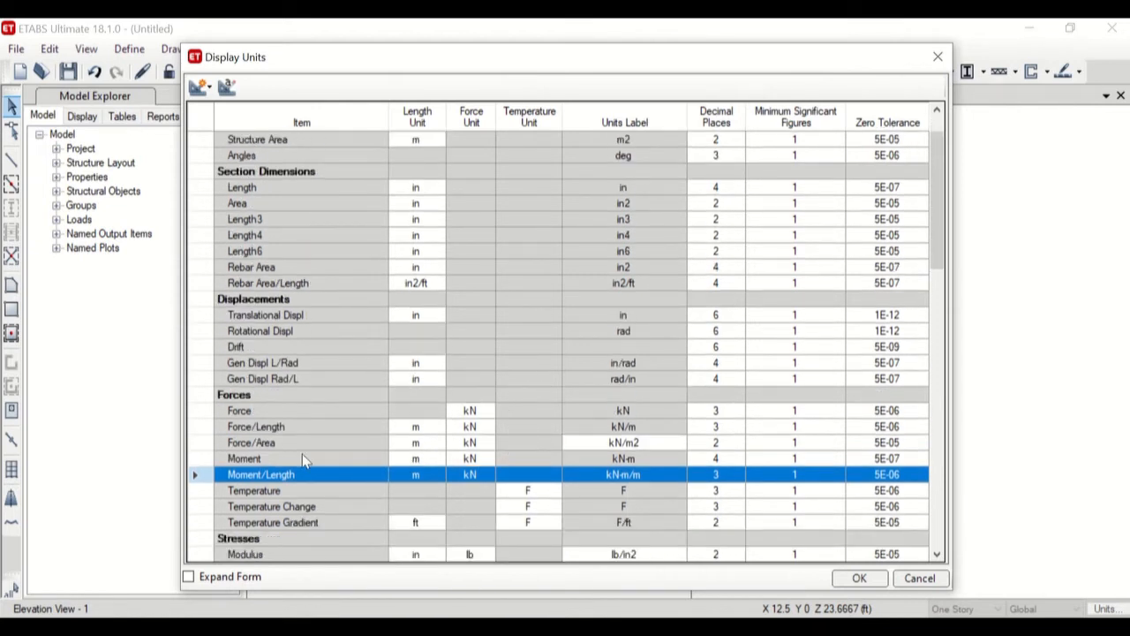
pyautogui.scroll(1, 463, 433)
pyautogui.scroll(-2, 494, 459)
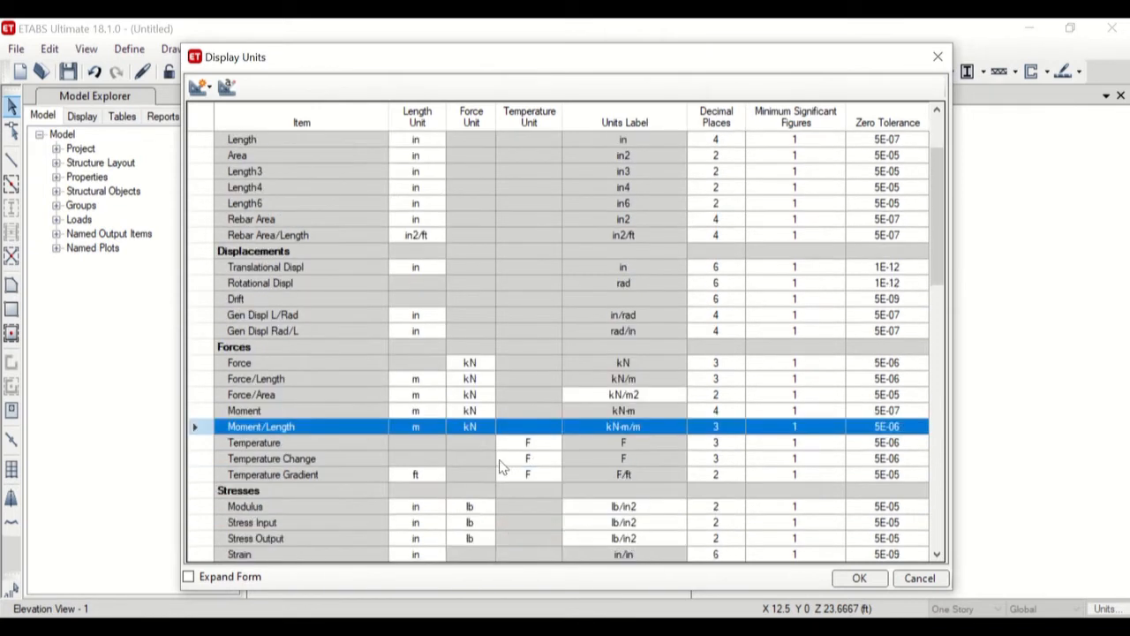
pyautogui.click(865, 580)
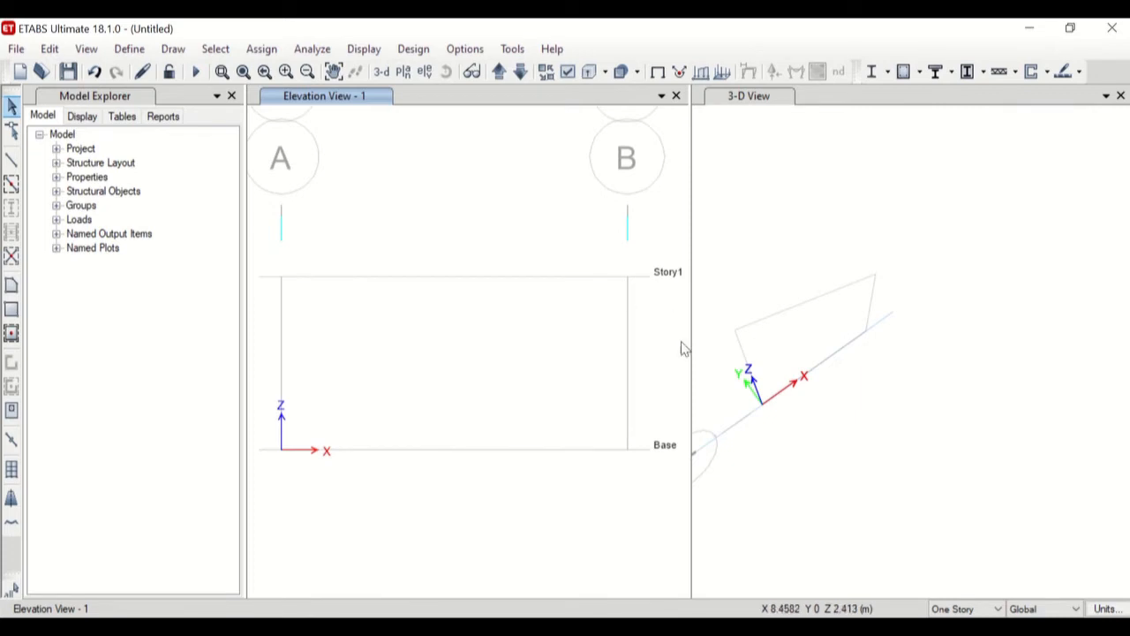
# Set the X ordinate of grid line B in grid system G1 to 10 m and apply the grid changes.
pyautogui.rightClick(628, 454)
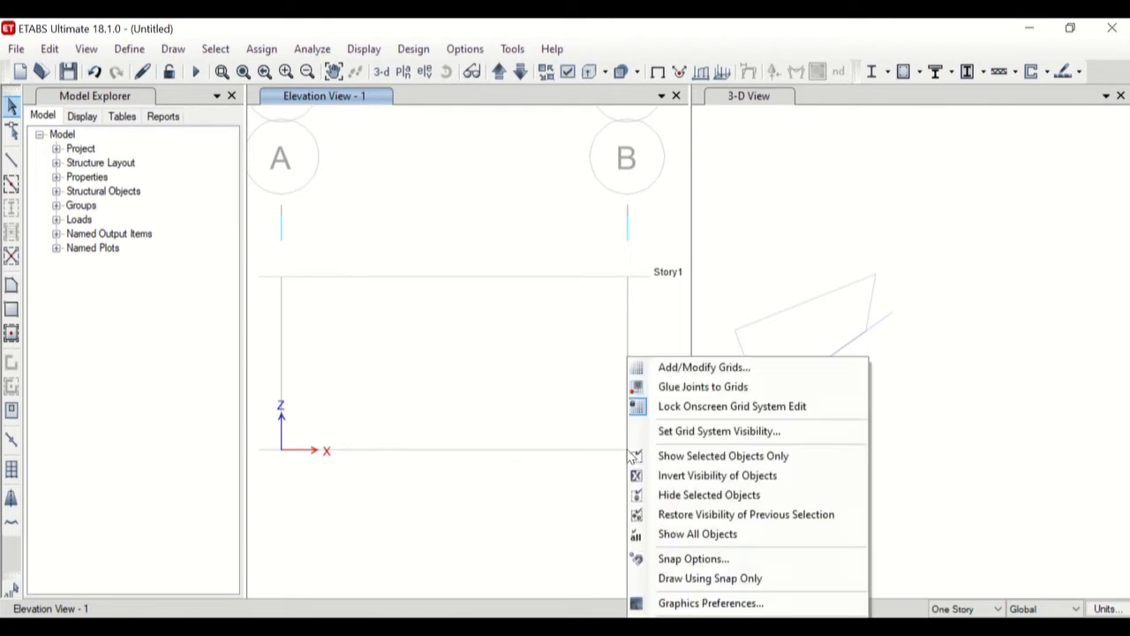
pyautogui.click(704, 368)
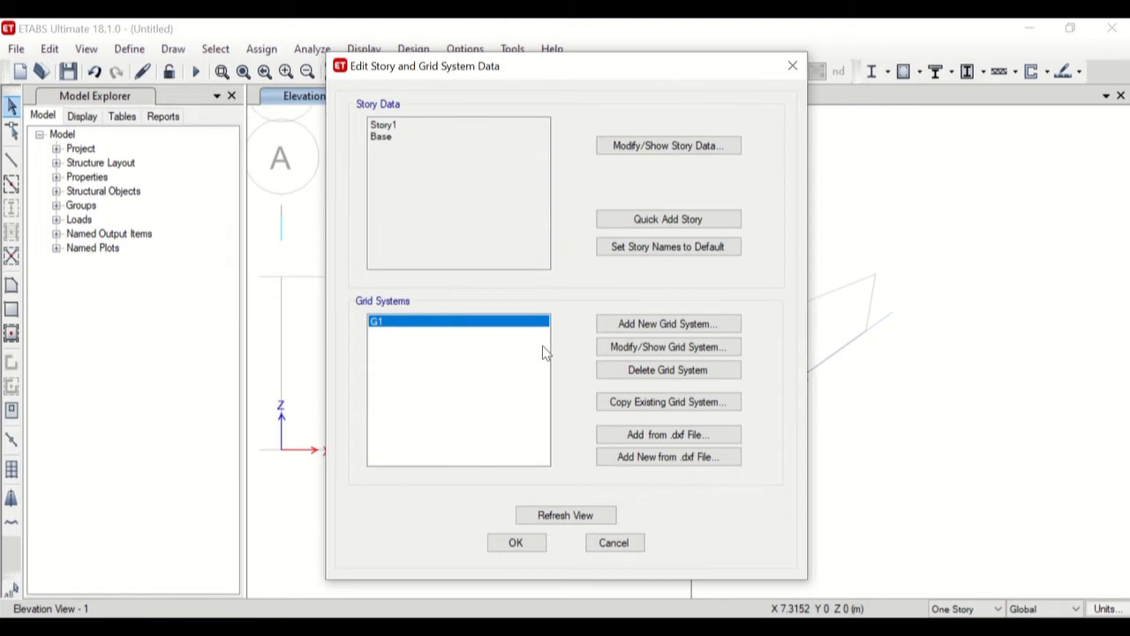
pyautogui.click(617, 347)
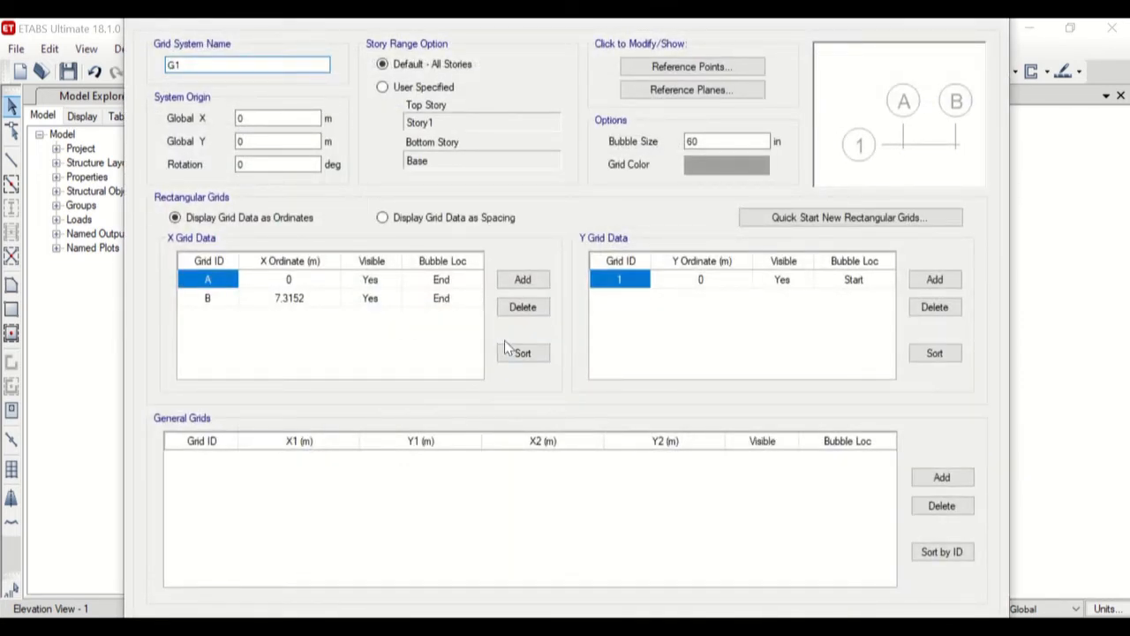
pyautogui.click(300, 300)
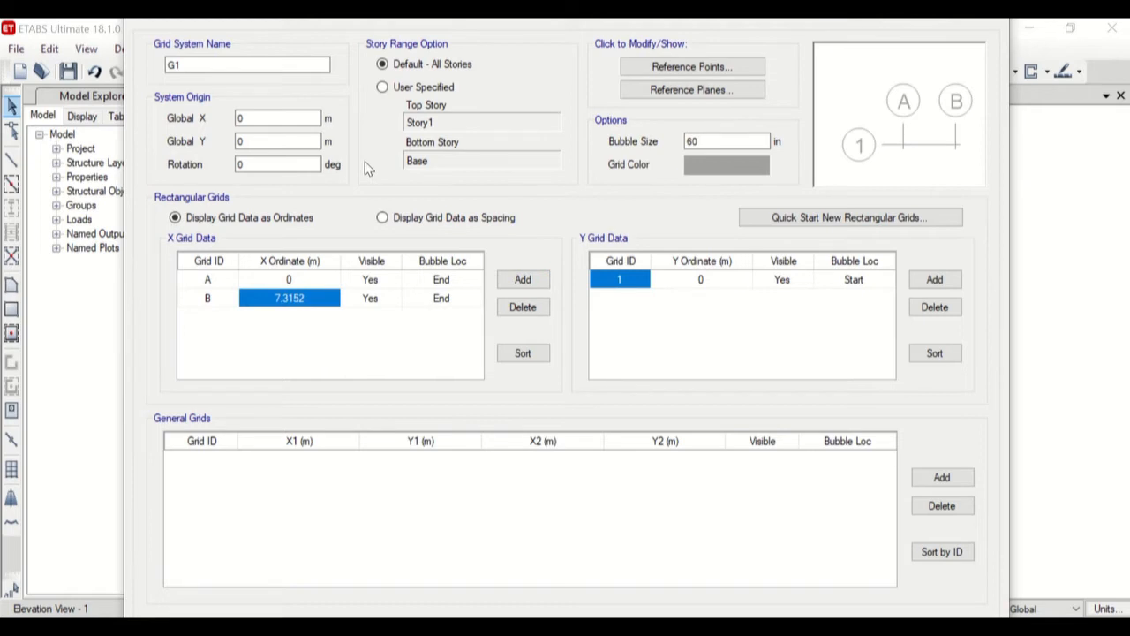
pyautogui.click(262, 279)
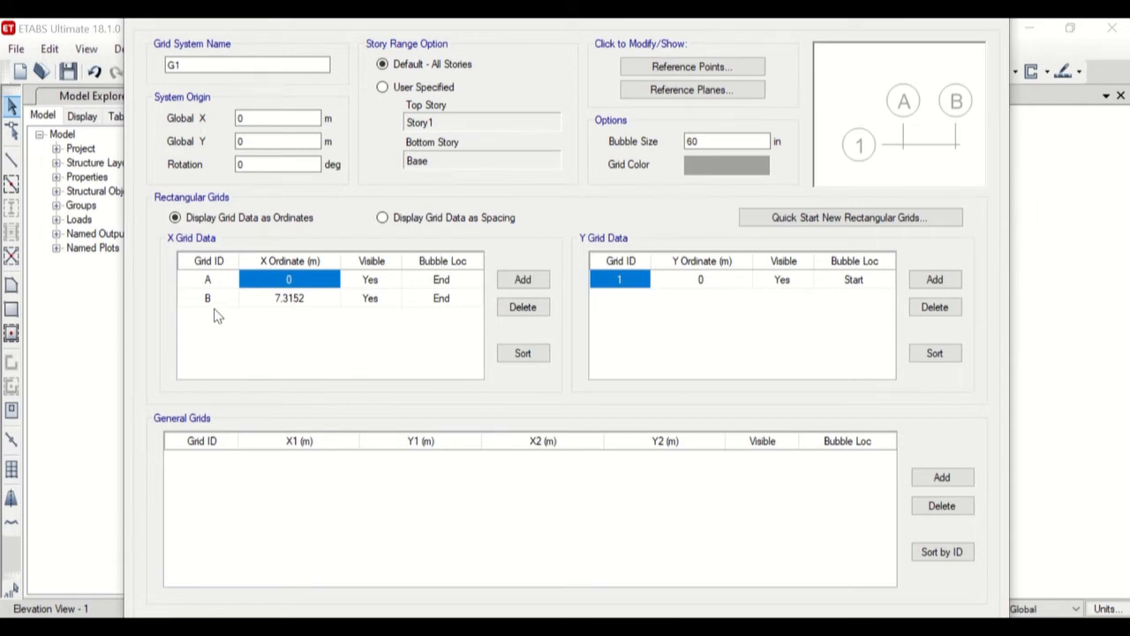
pyautogui.click(308, 302)
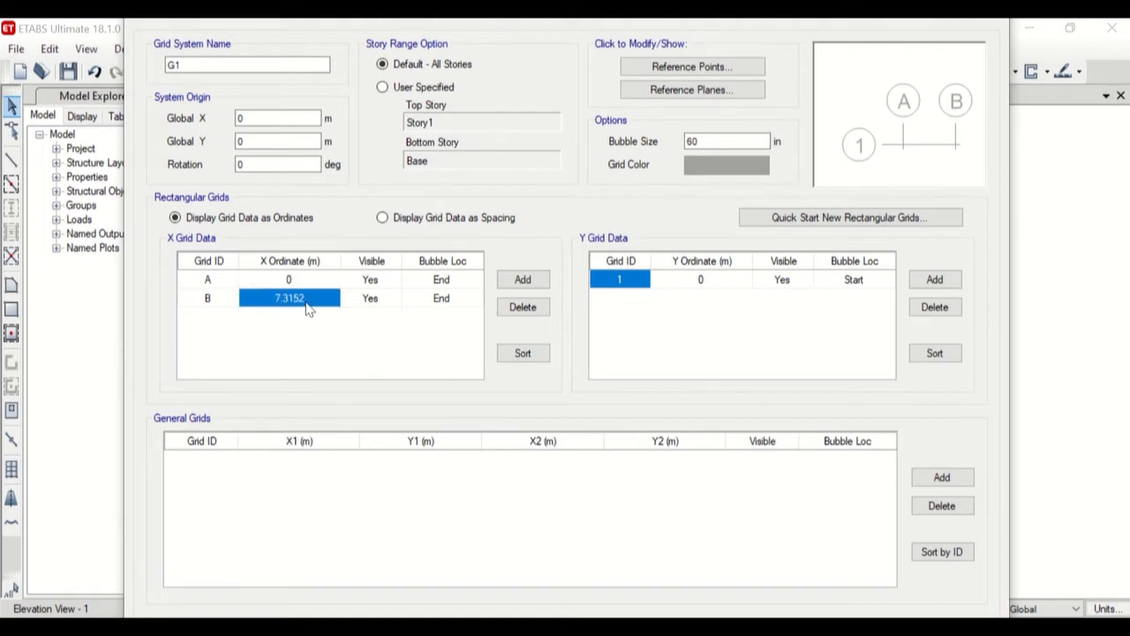
pyautogui.write('1')
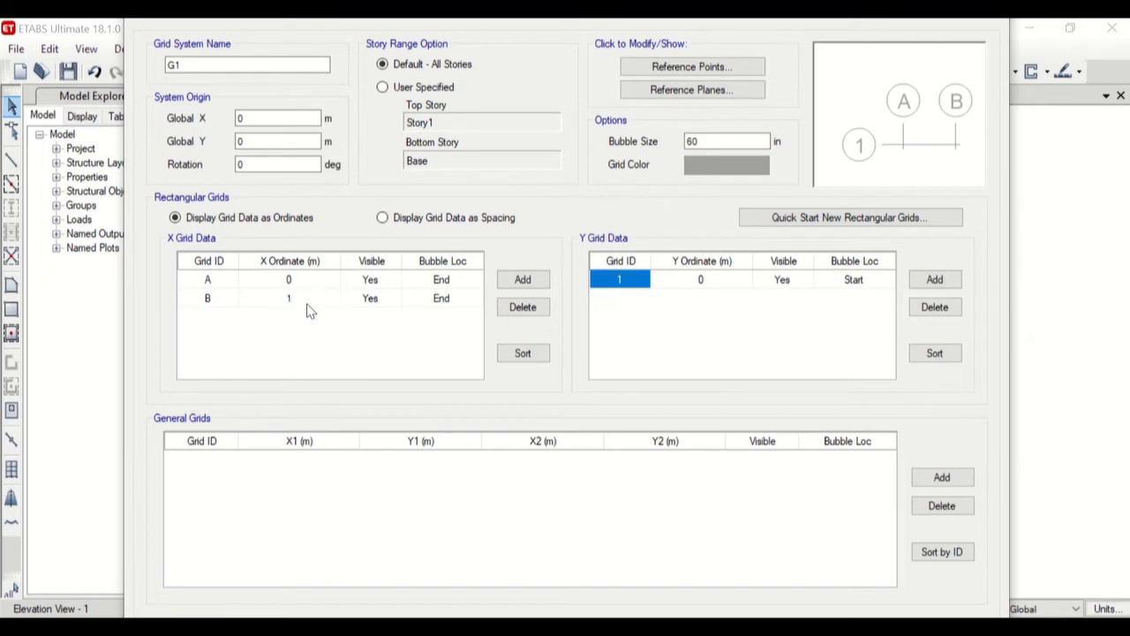
pyautogui.write('0')
pyautogui.click(521, 628)
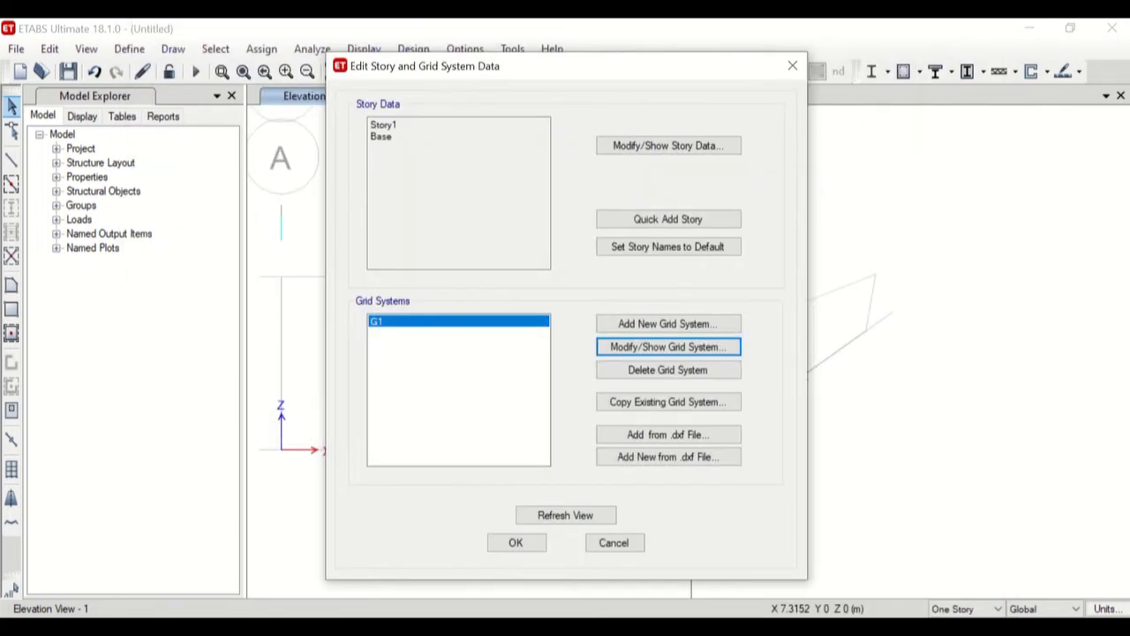
pyautogui.click(517, 542)
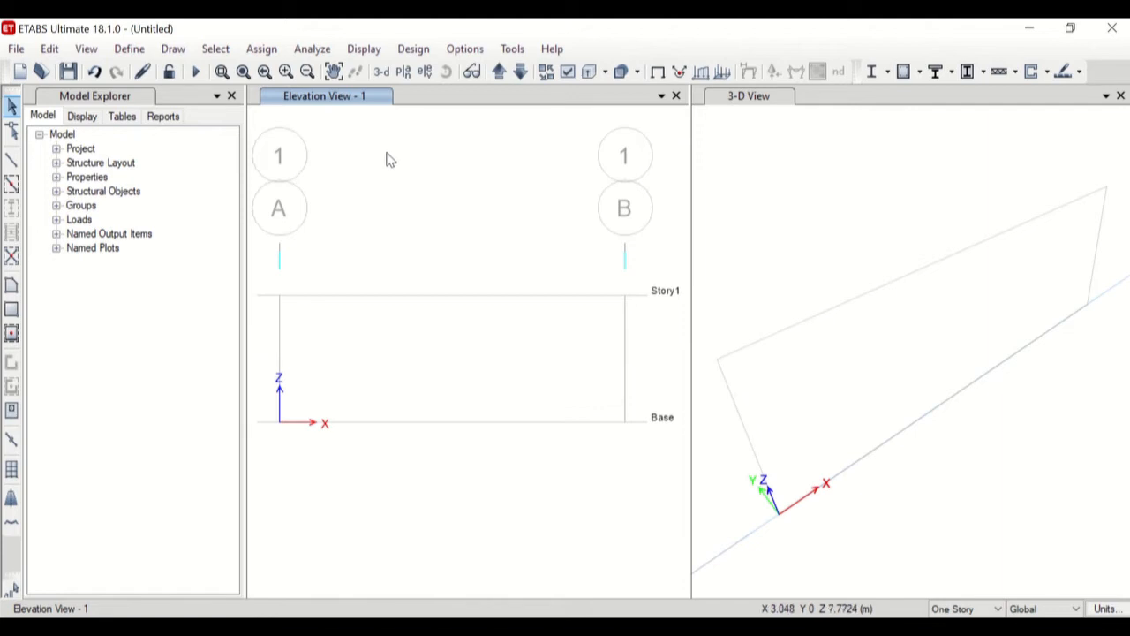
# Add a new material property with region User and material type Other.
pyautogui.click(130, 50)
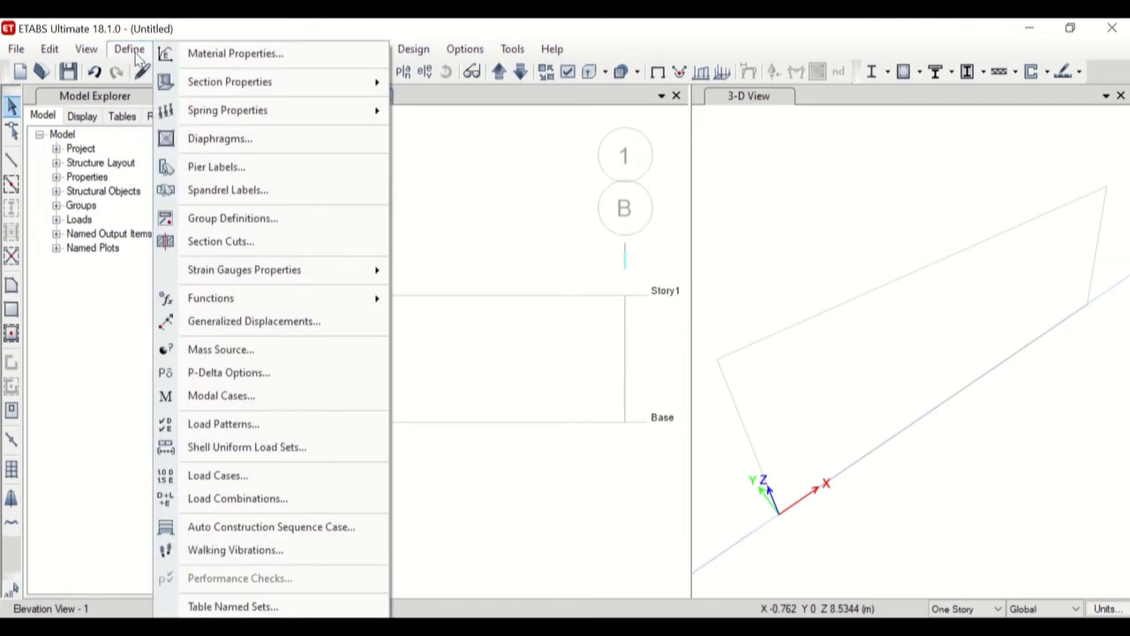
pyautogui.click(235, 55)
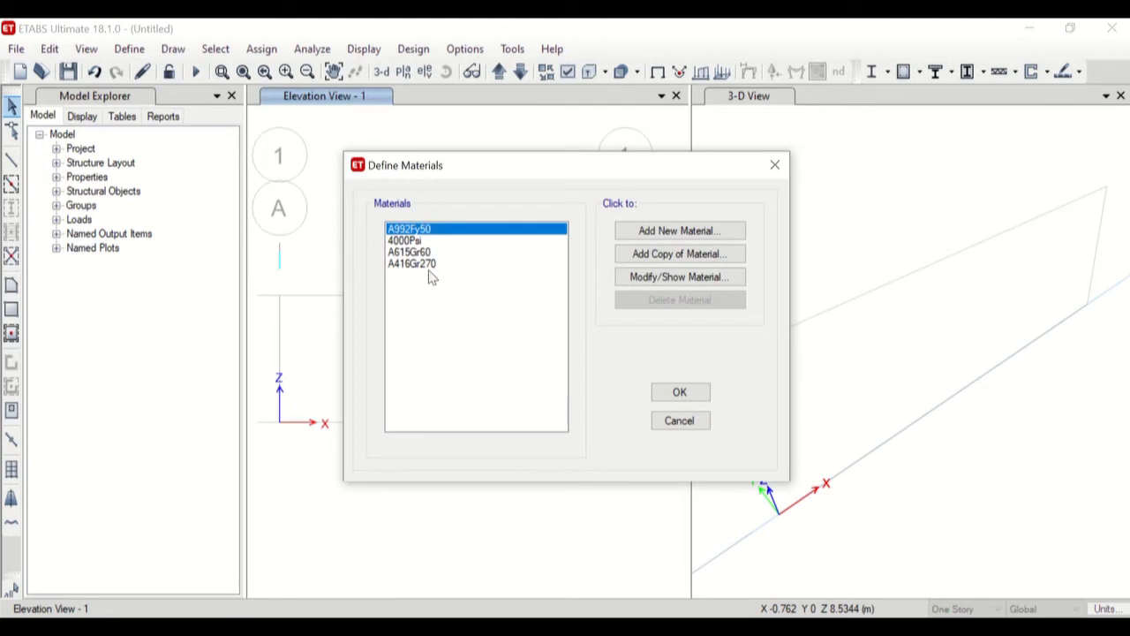
pyautogui.click(711, 231)
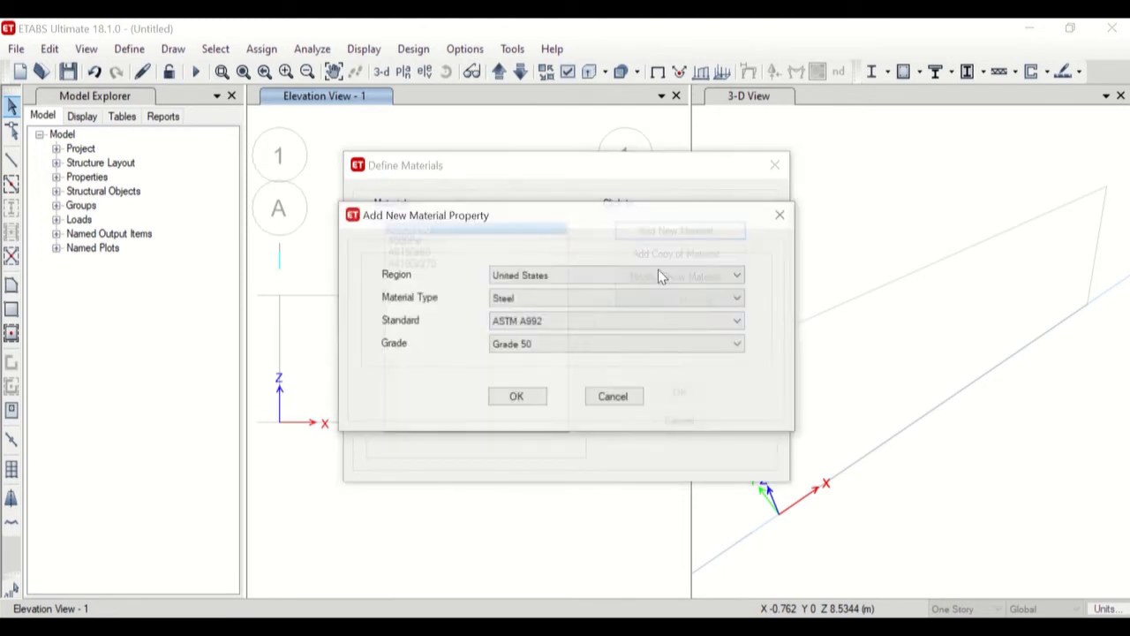
pyautogui.click(557, 278)
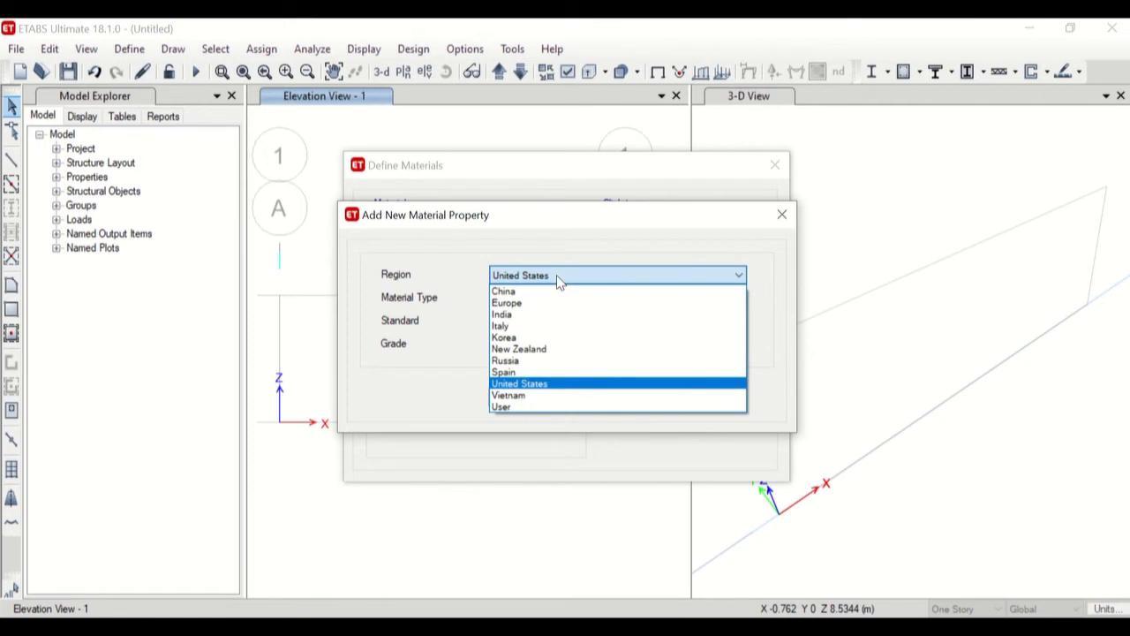
pyautogui.click(518, 407)
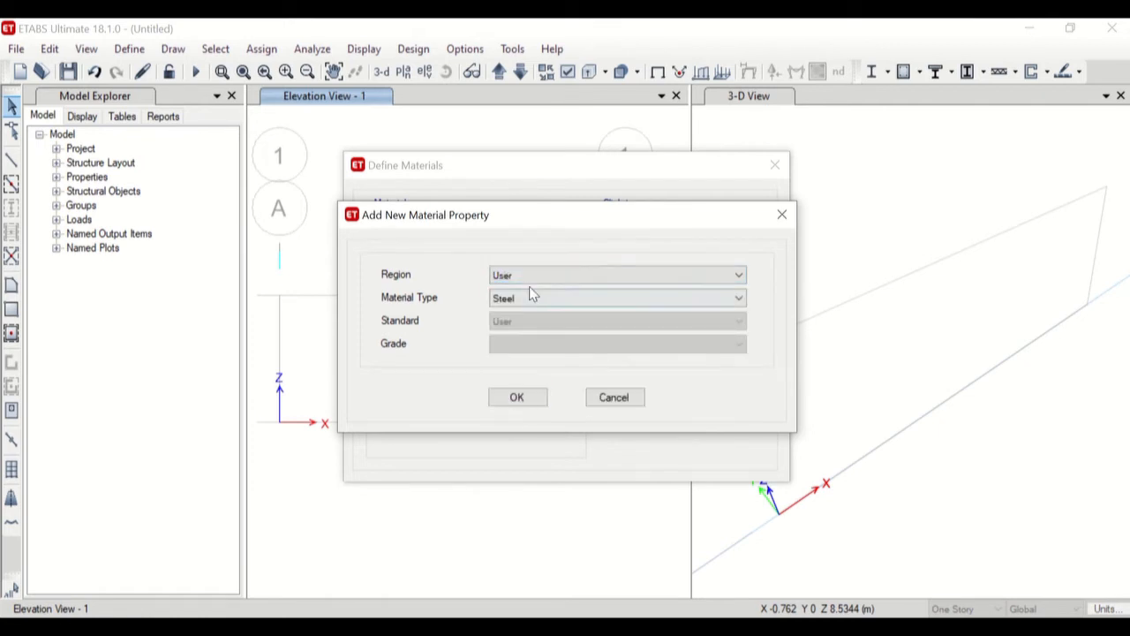
pyautogui.click(532, 296)
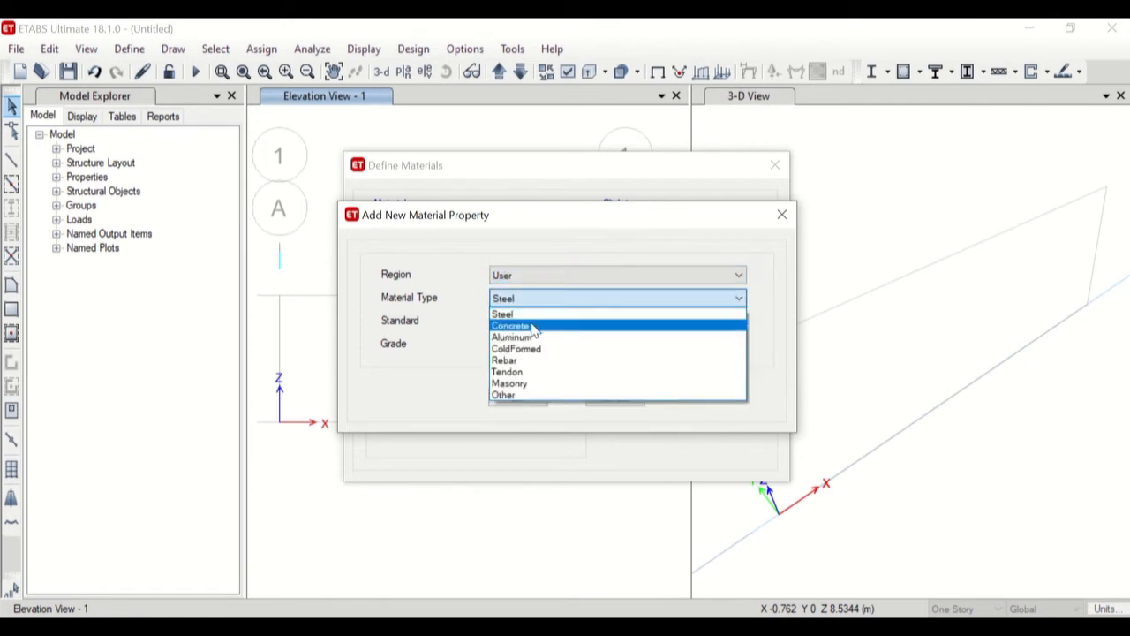
pyautogui.click(523, 394)
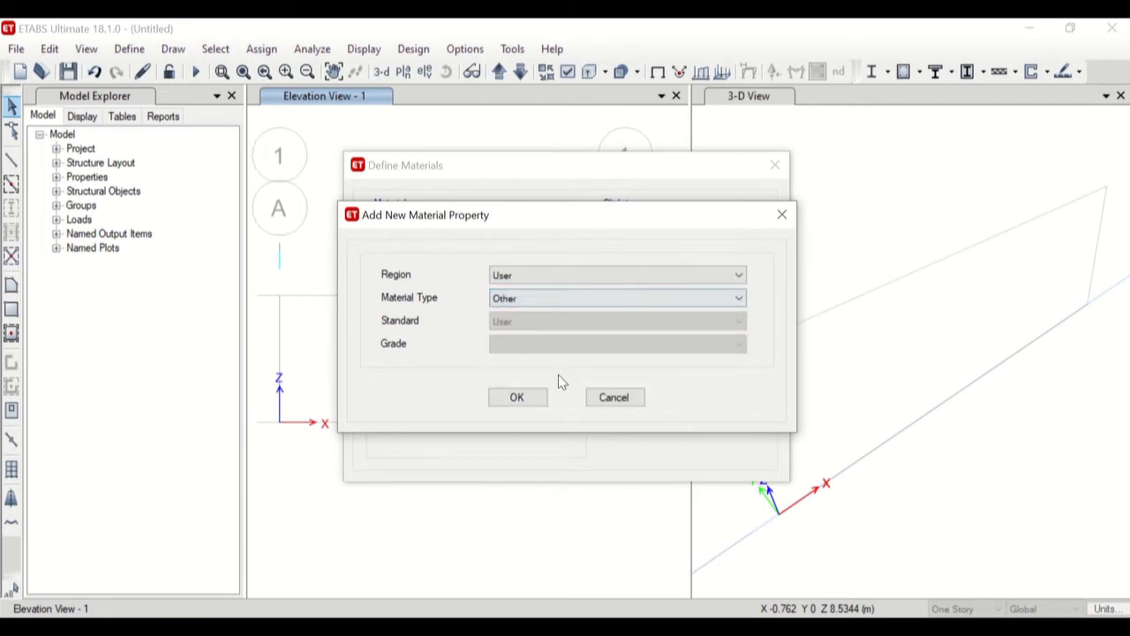
pyautogui.click(535, 396)
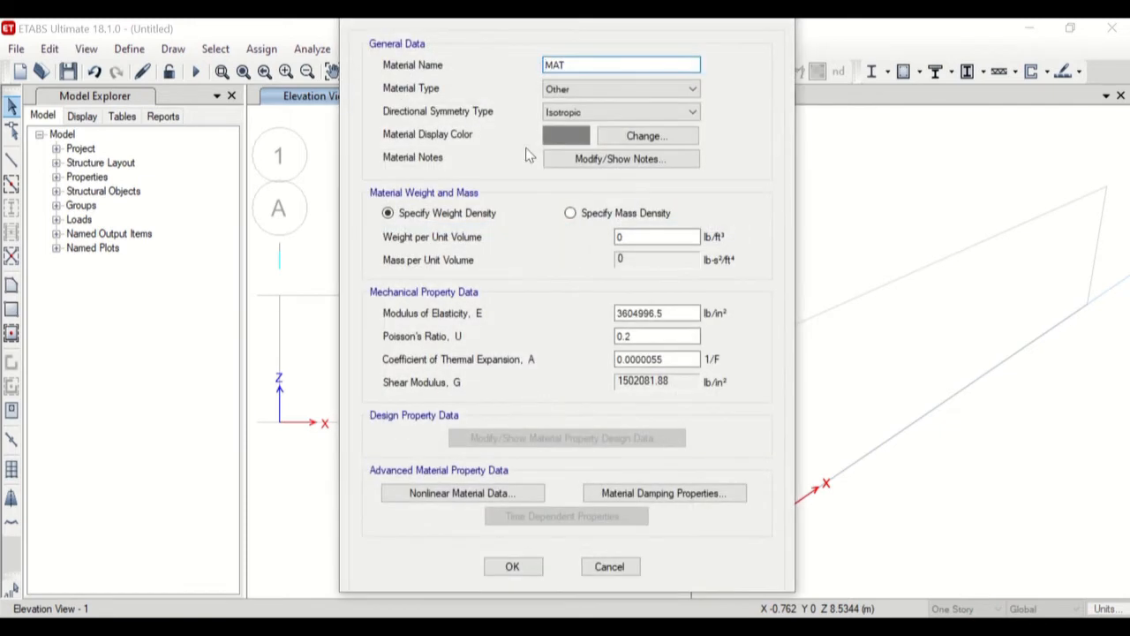
# Name the new material "mat latihan" and accept the material definitions.
pyautogui.moveTo(577, 65); pyautogui.dragTo(552, 66)
pyautogui.write('mat latihan')
pyautogui.click(638, 237)
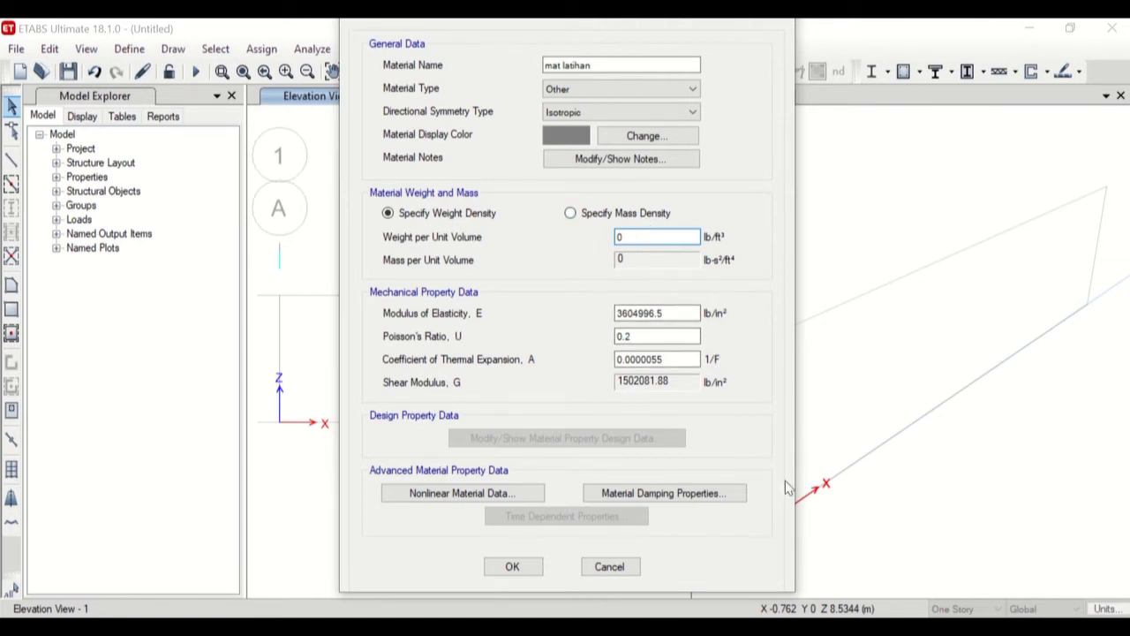
pyautogui.click(512, 567)
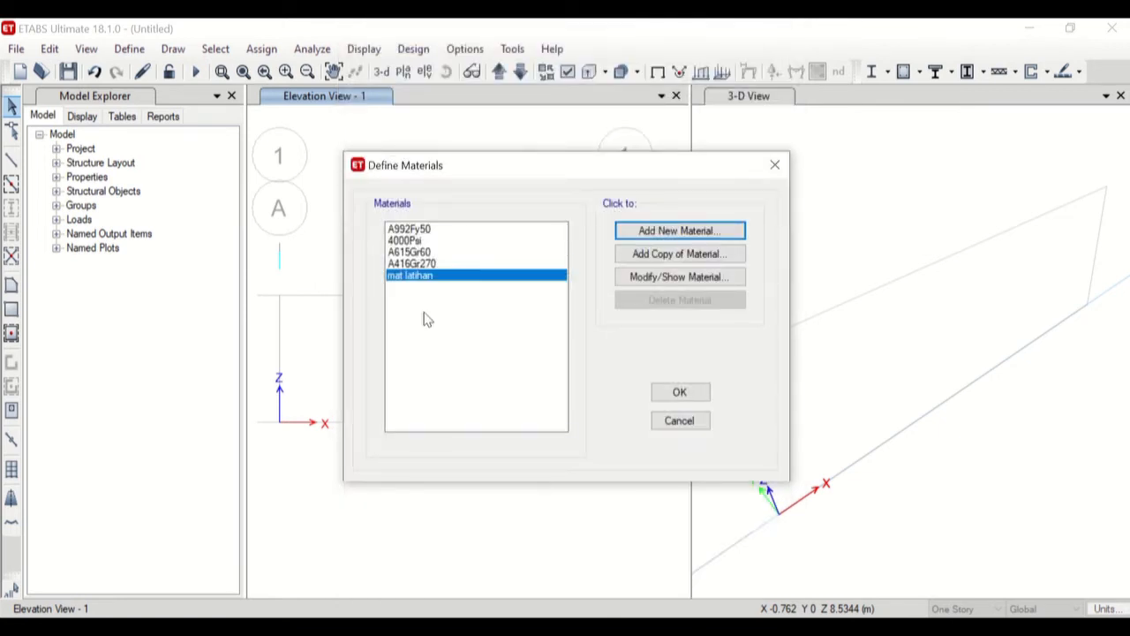
pyautogui.click(680, 393)
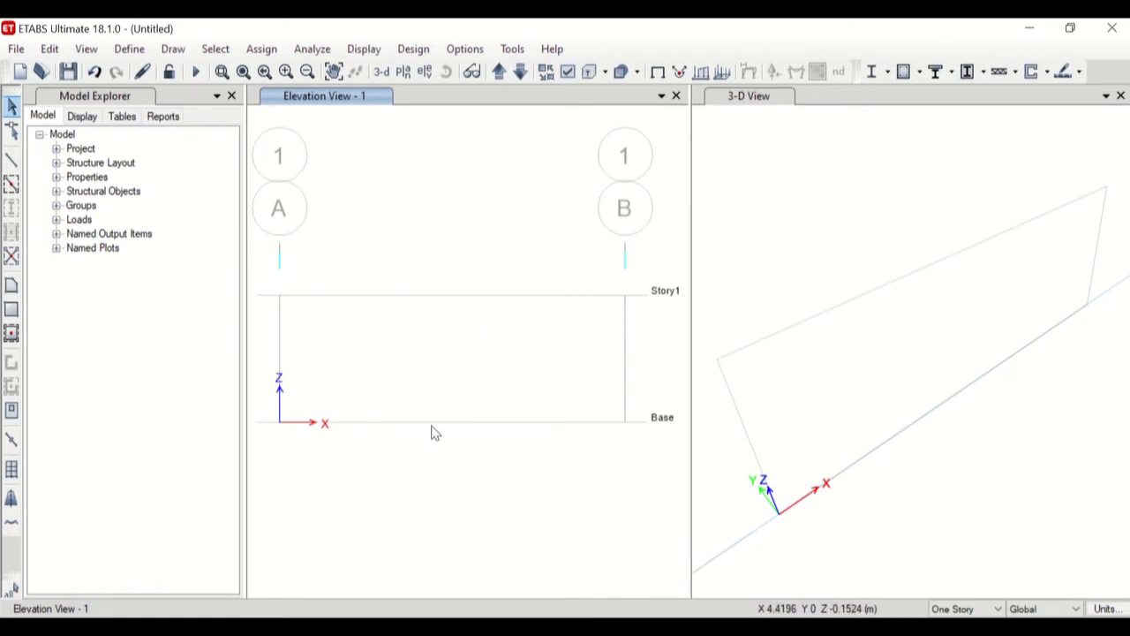
# Start adding a new frame section property to the model's frame sections.
pyautogui.click(129, 49)
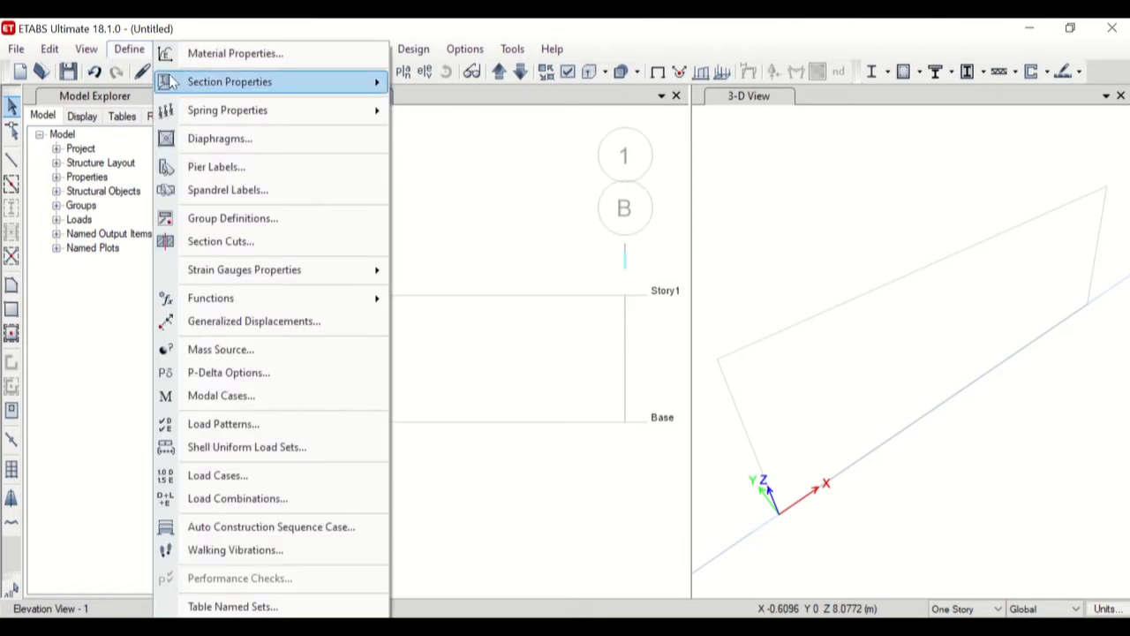
pyautogui.moveTo(222, 82)
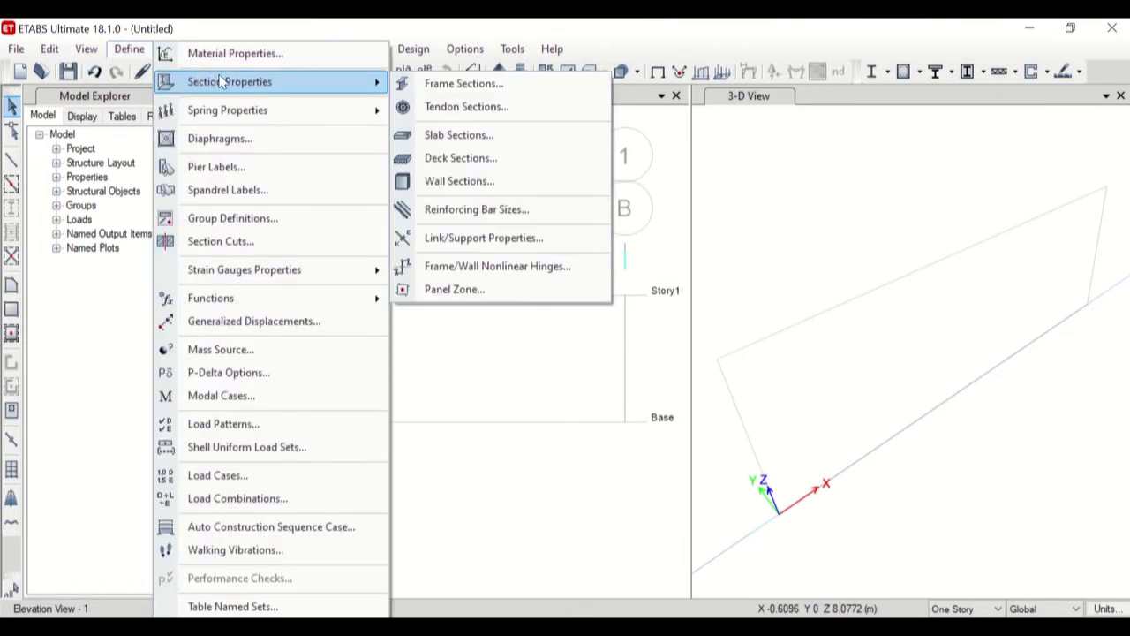
pyautogui.click(428, 84)
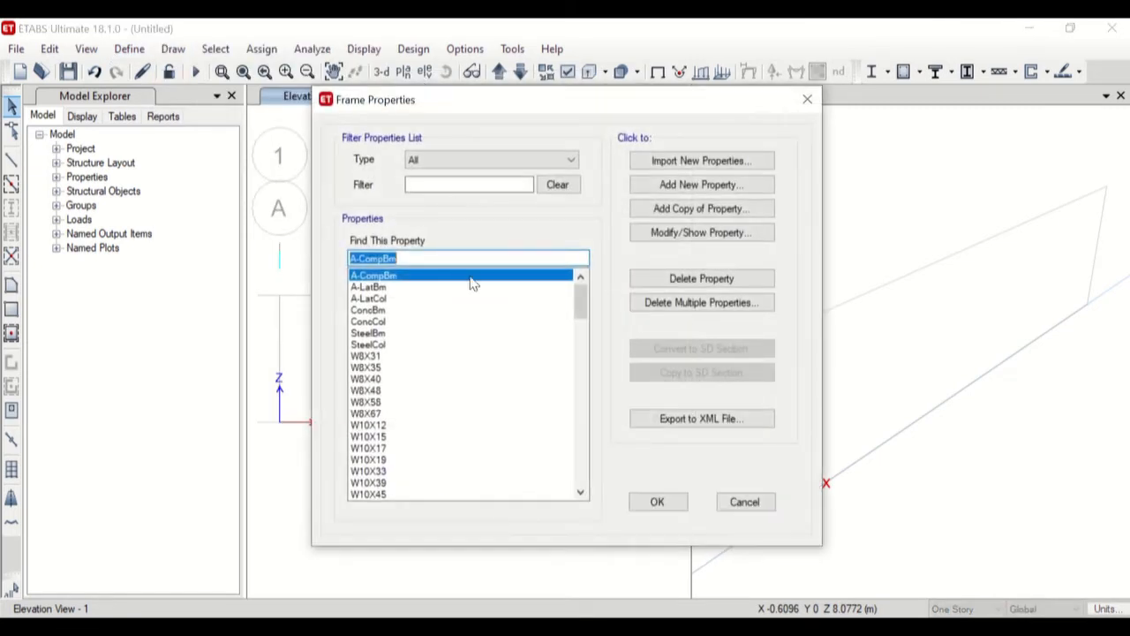
pyautogui.scroll(-10, 415, 430)
pyautogui.scroll(7, 415, 430)
pyautogui.click(702, 186)
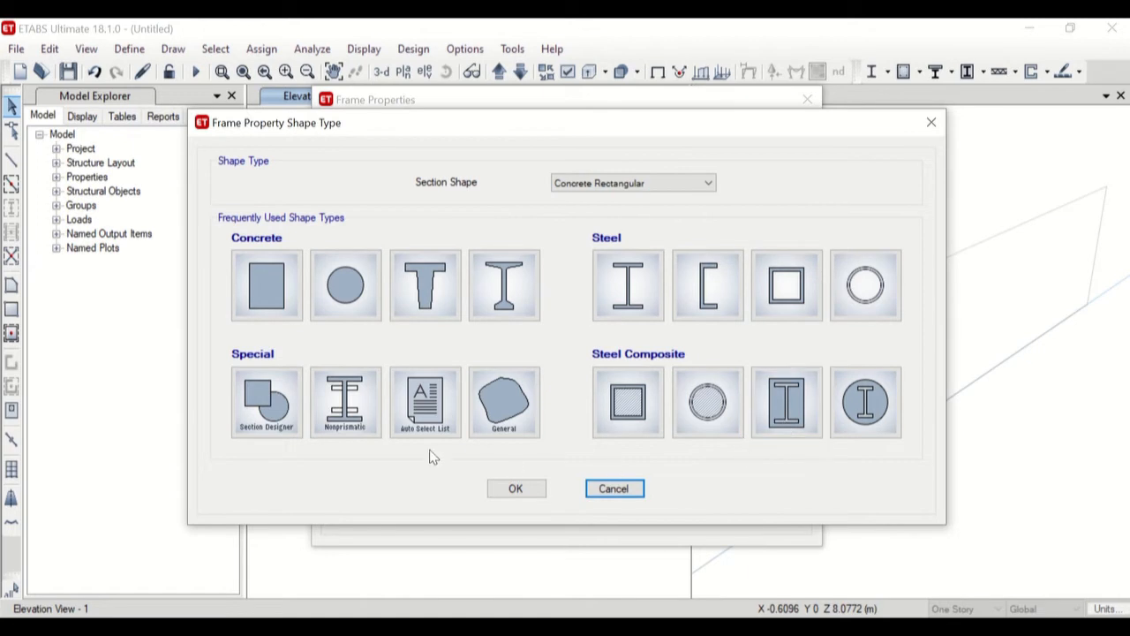
pyautogui.click(602, 186)
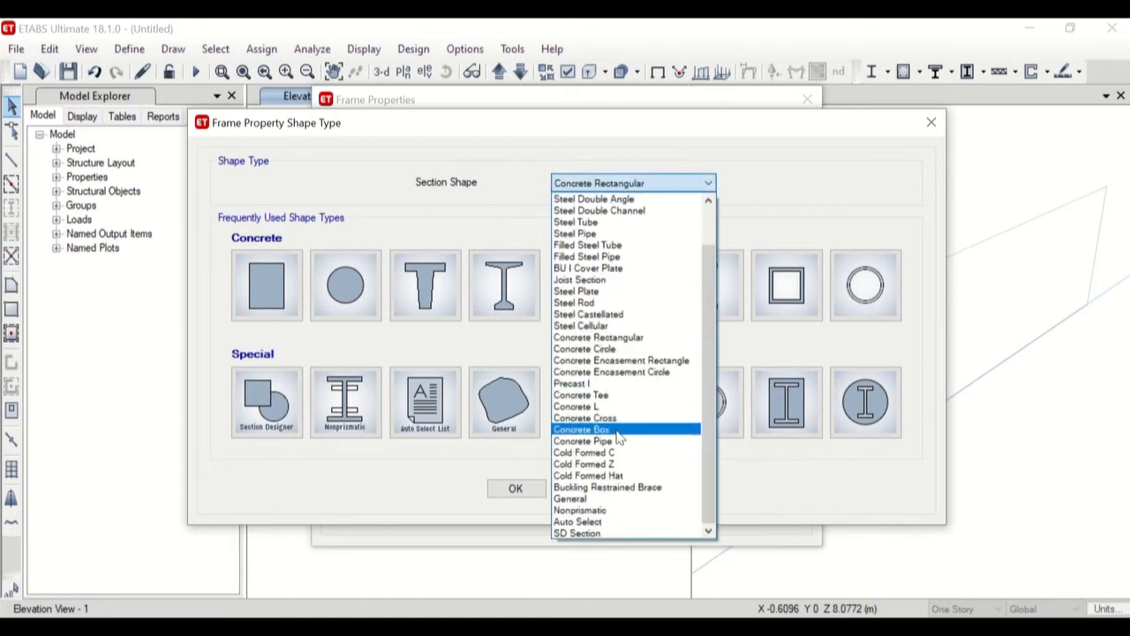
pyautogui.scroll(2, 623, 433)
pyautogui.scroll(-1, 647, 371)
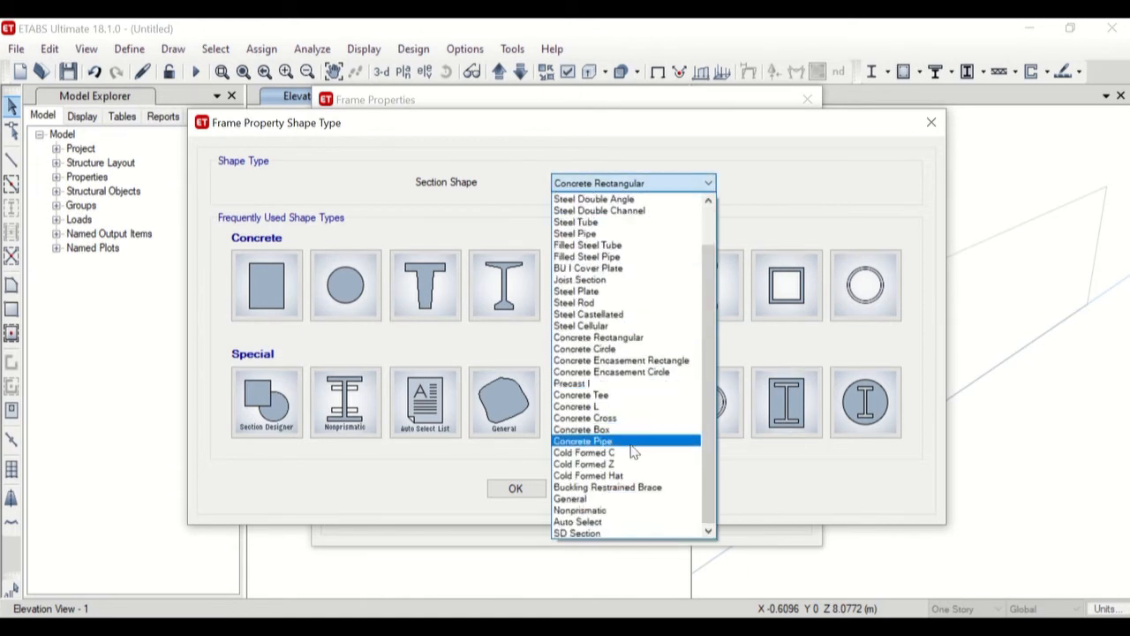
pyautogui.click(623, 499)
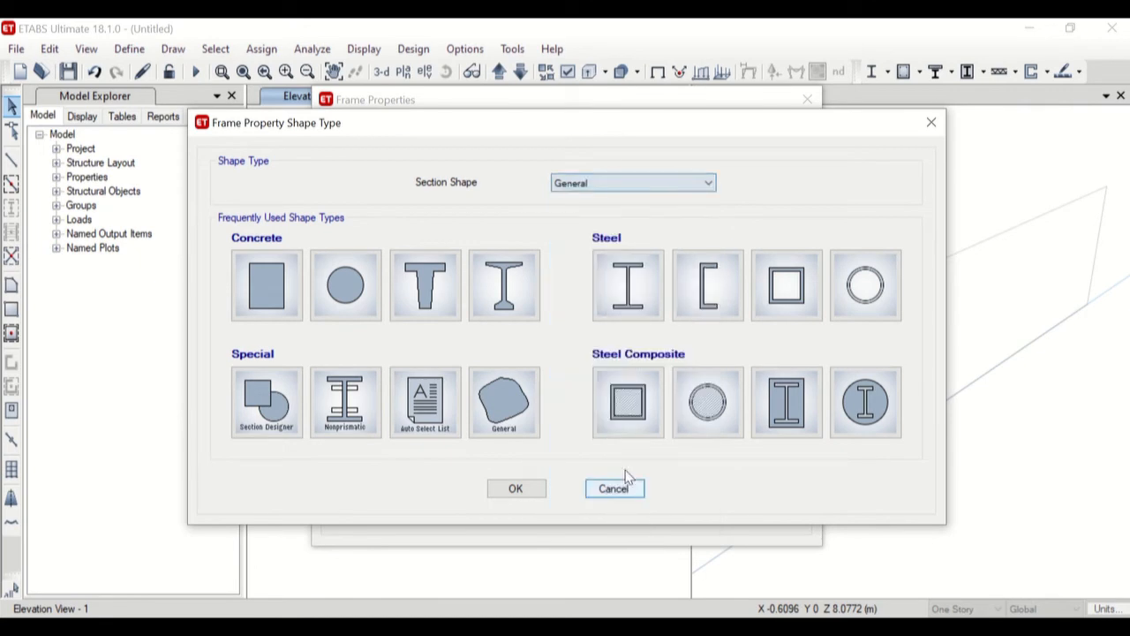
# Create a concrete rectangular frame section named "section latihan" with the material mat latihan.
pyautogui.click(263, 287)
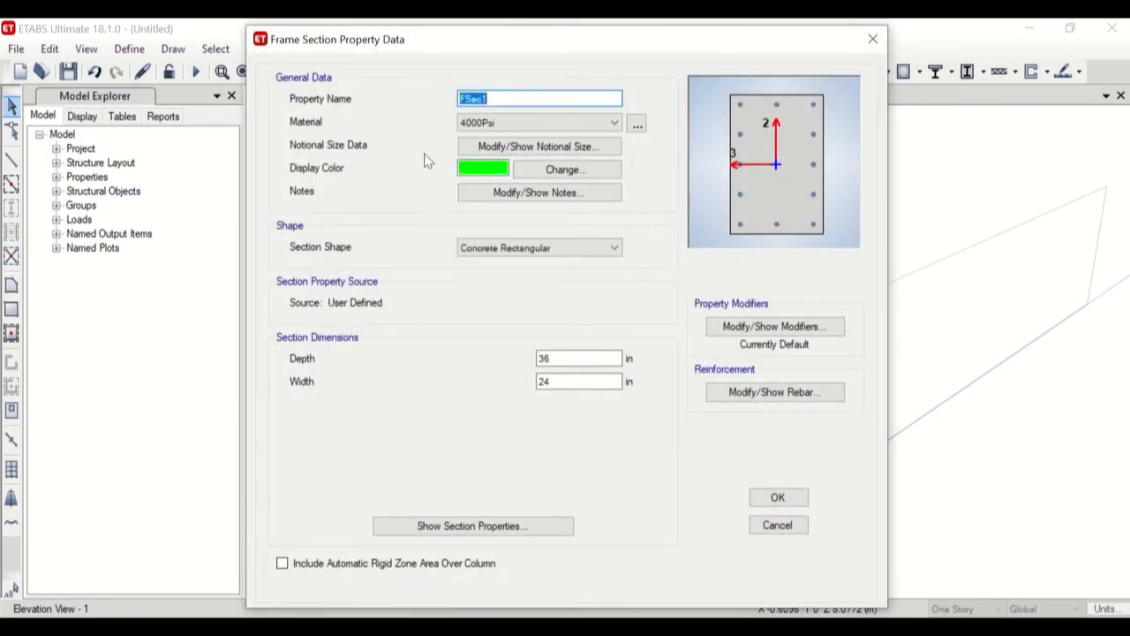
pyautogui.write('section latihan')
pyautogui.click(578, 123)
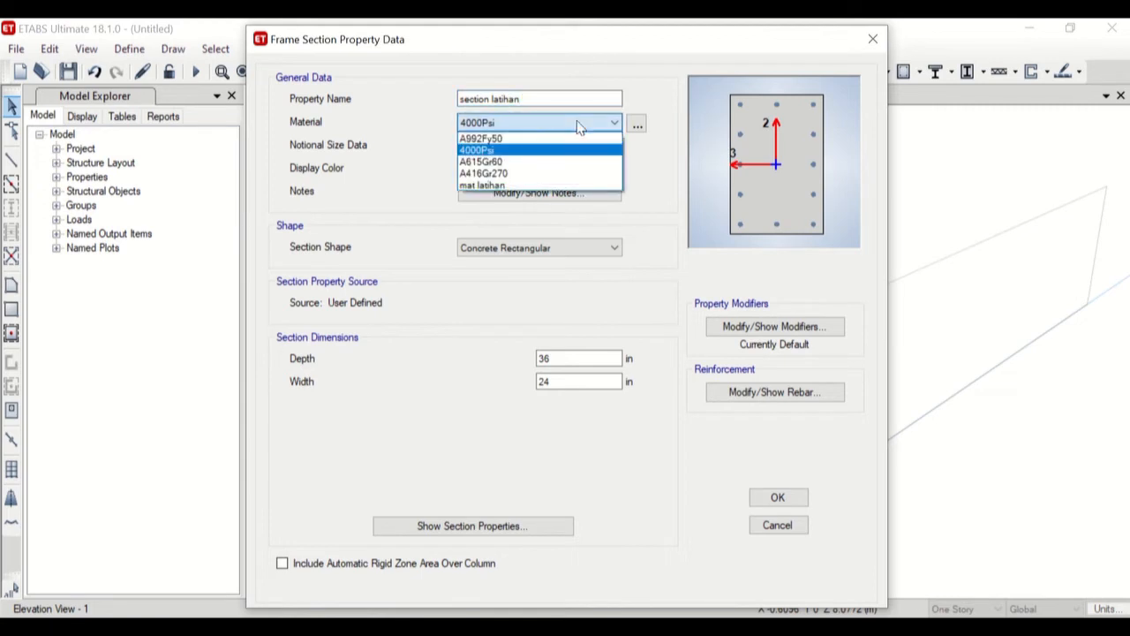
pyautogui.click(526, 186)
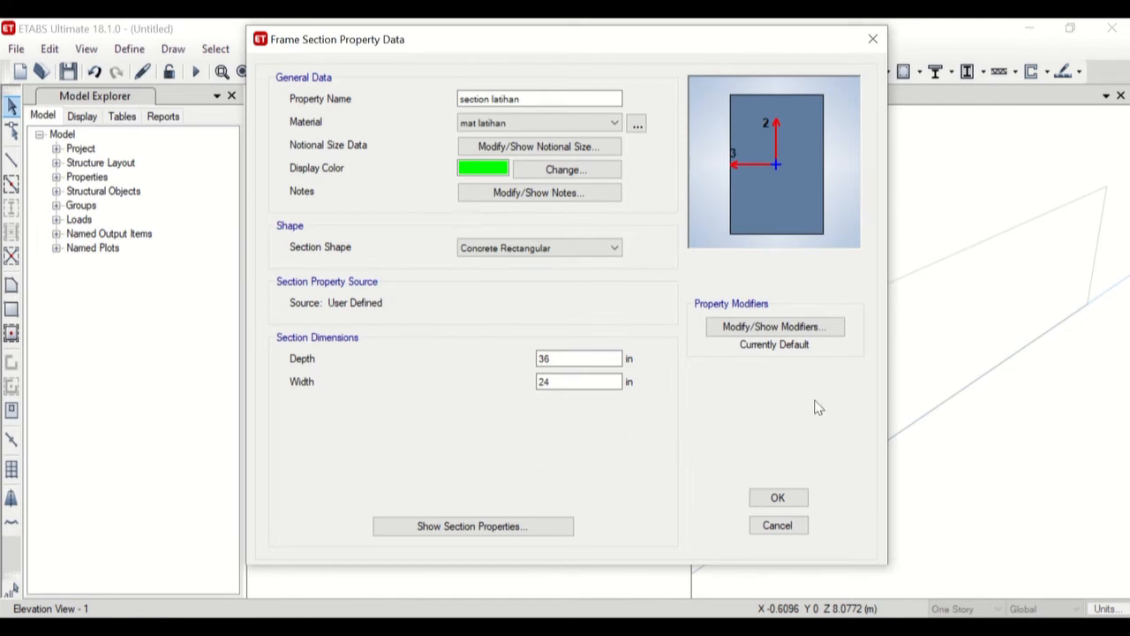
pyautogui.click(788, 502)
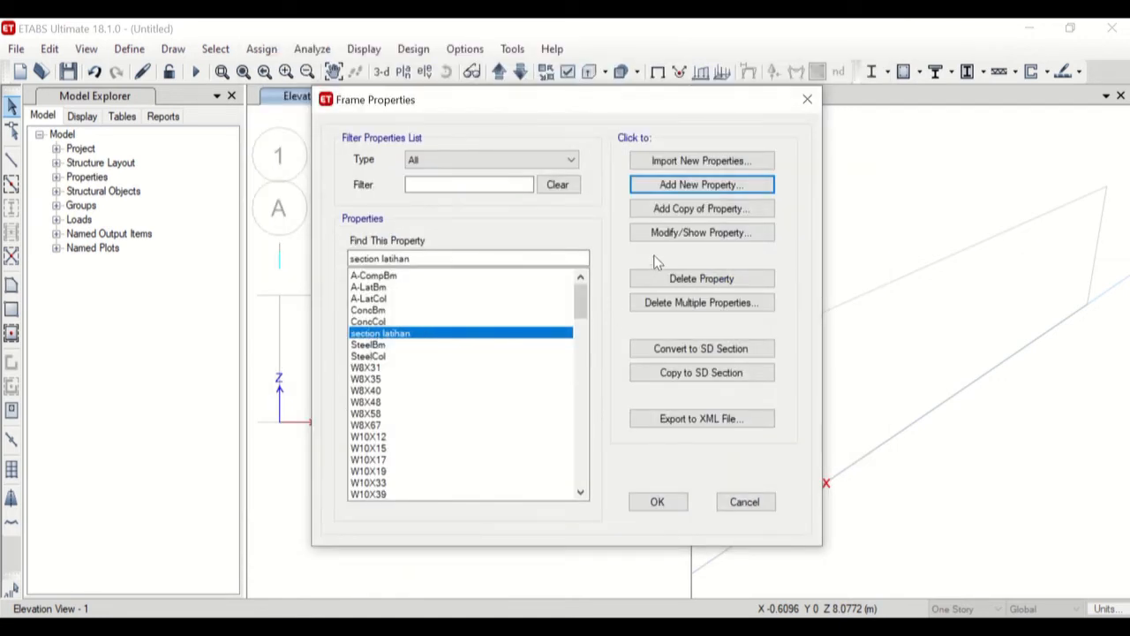
# Review the property data of section latihan and accept the frame properties.
pyautogui.click(665, 231)
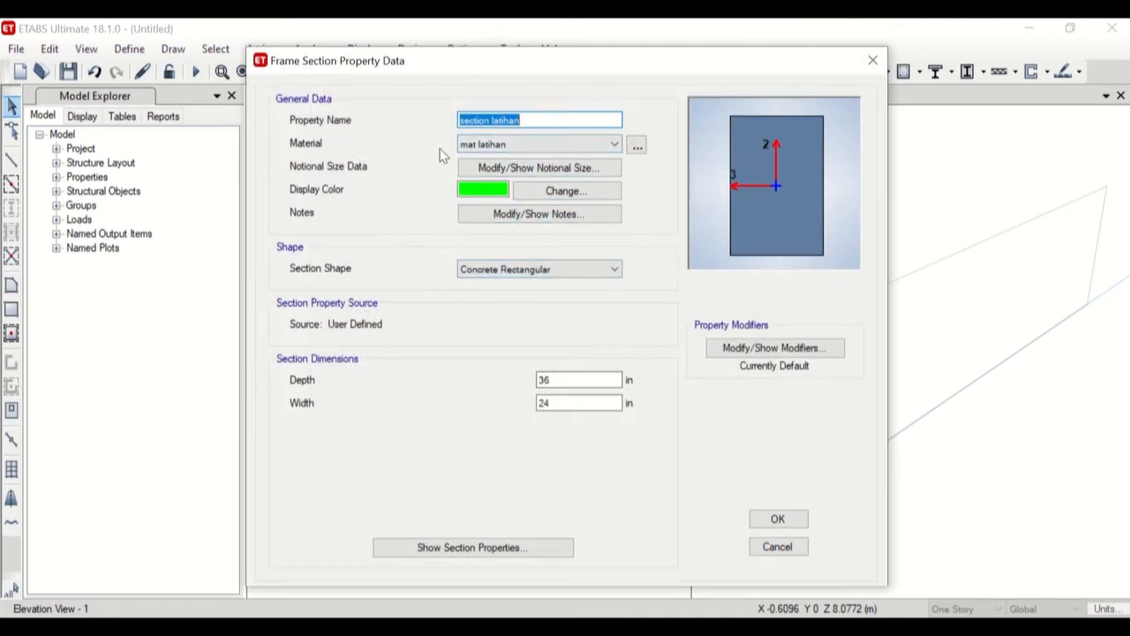
pyautogui.click(777, 521)
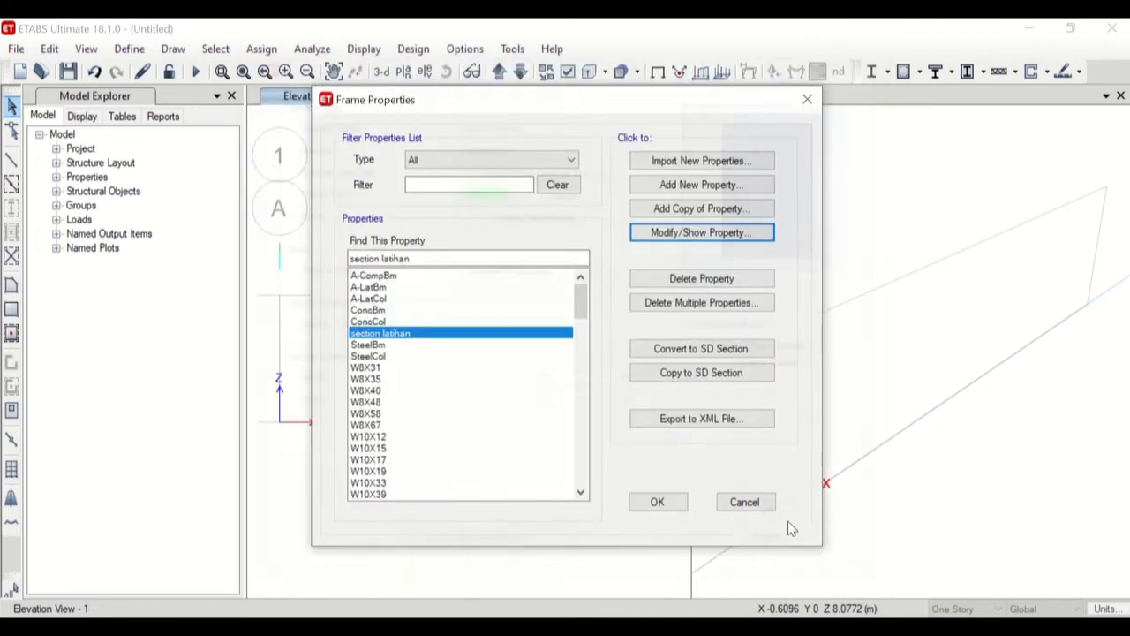
pyautogui.click(658, 503)
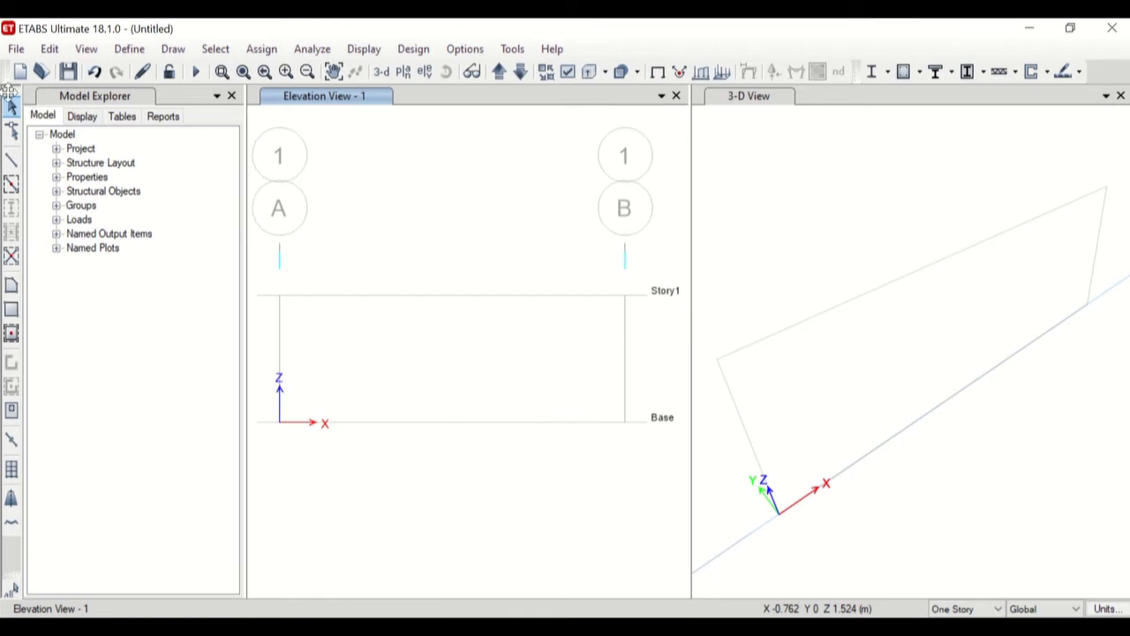
# Draw a 10 m frame element along the base from grid point A-1 to B-1 and leave drawing mode.
pyautogui.click(11, 161)
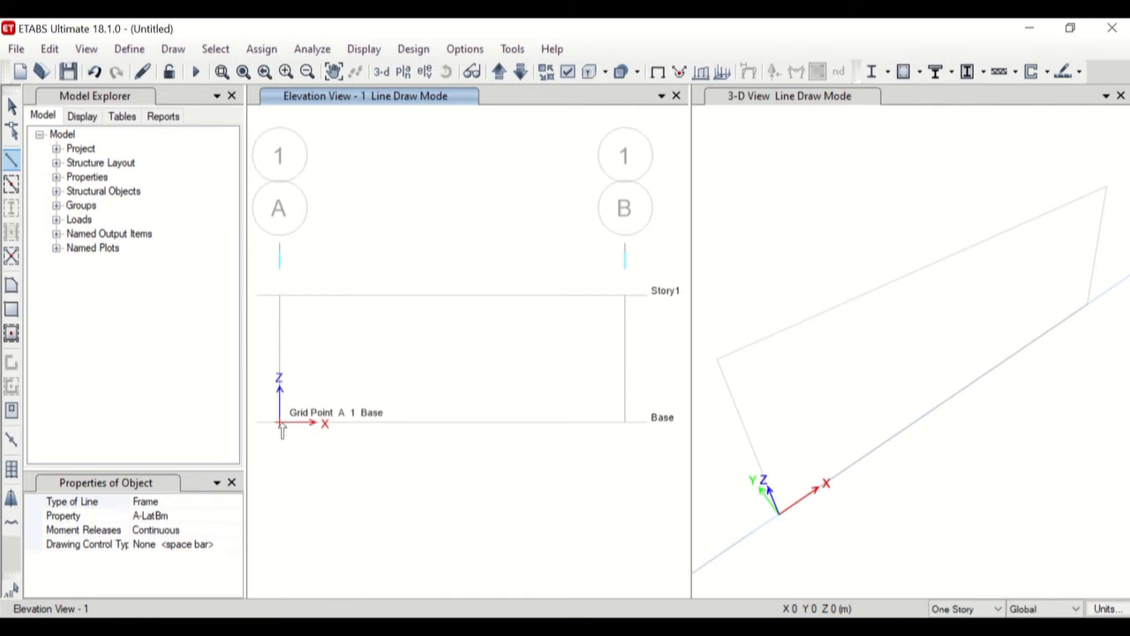
pyautogui.click(280, 423)
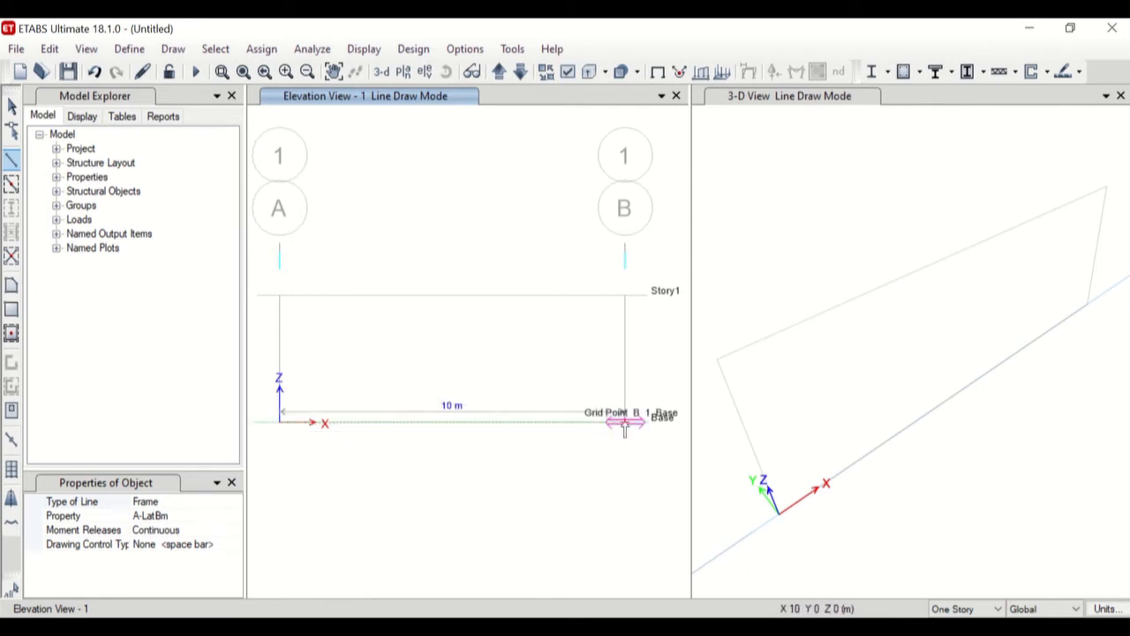
pyautogui.click(619, 460)
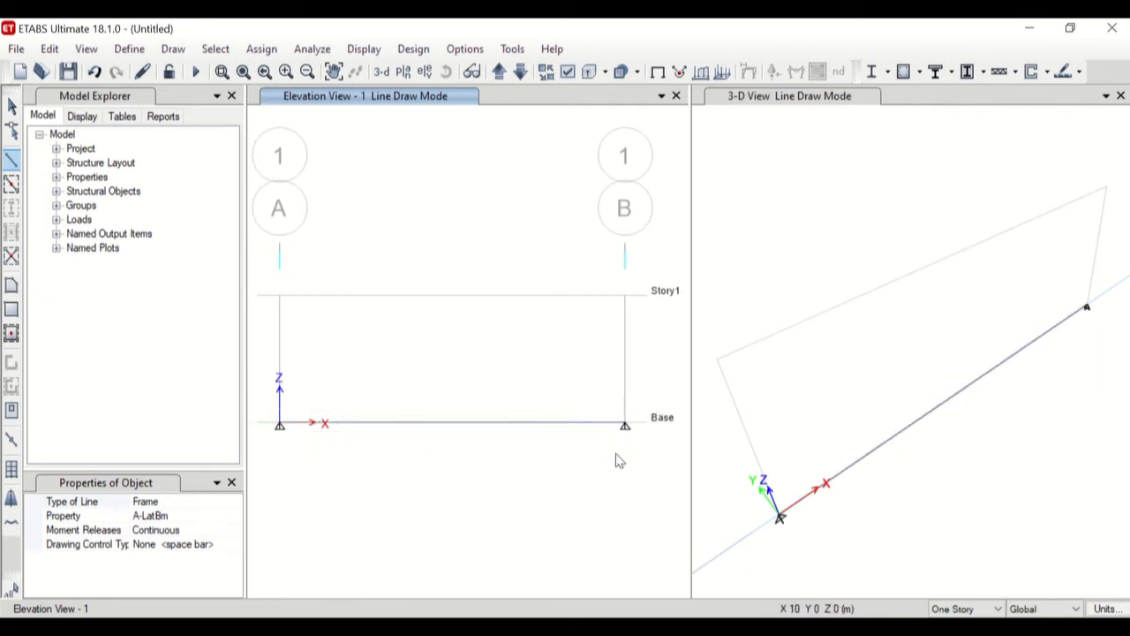
pyautogui.press('Escape')
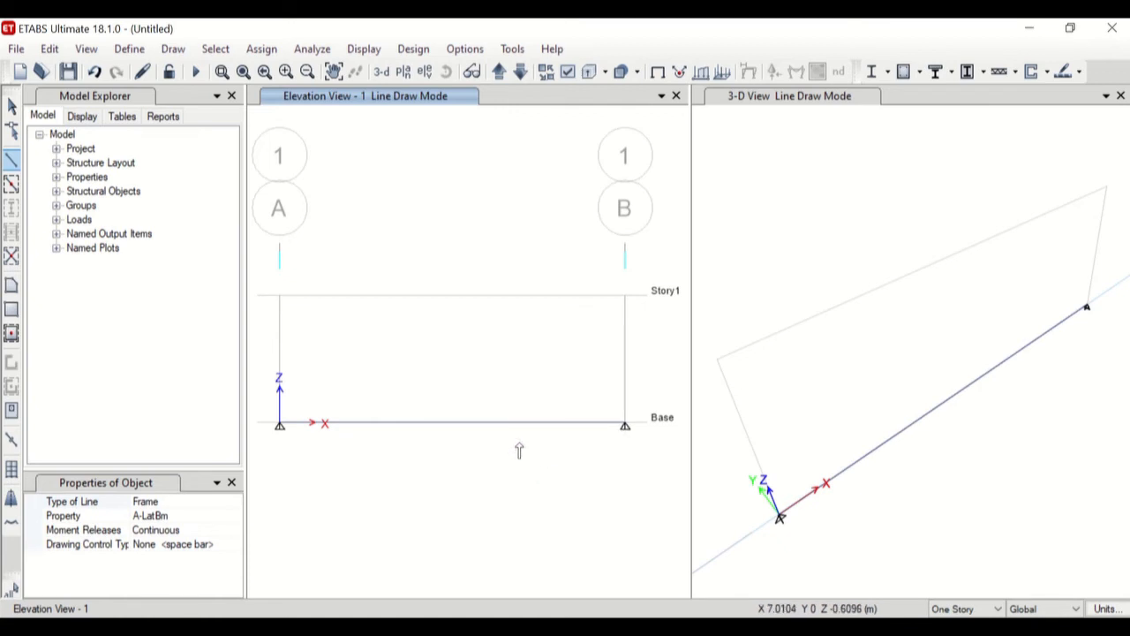
pyautogui.click(11, 106)
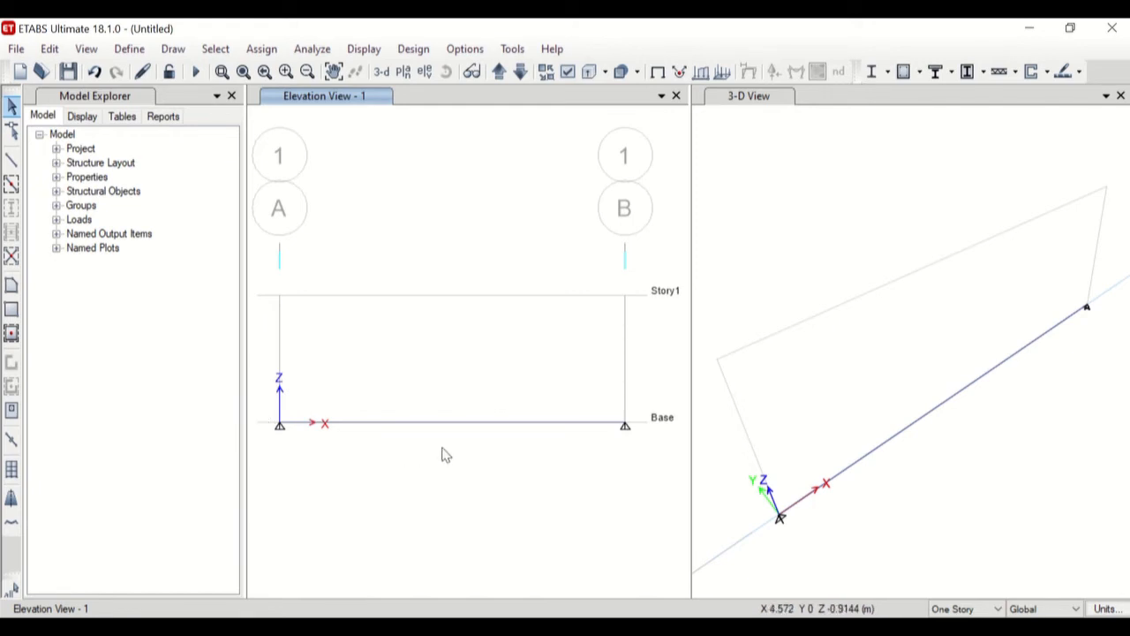
# Try selecting the base beam singly, with a crossing window and with an enclosing window, and clear the selections.
pyautogui.moveTo(516, 394); pyautogui.dragTo(446, 461)
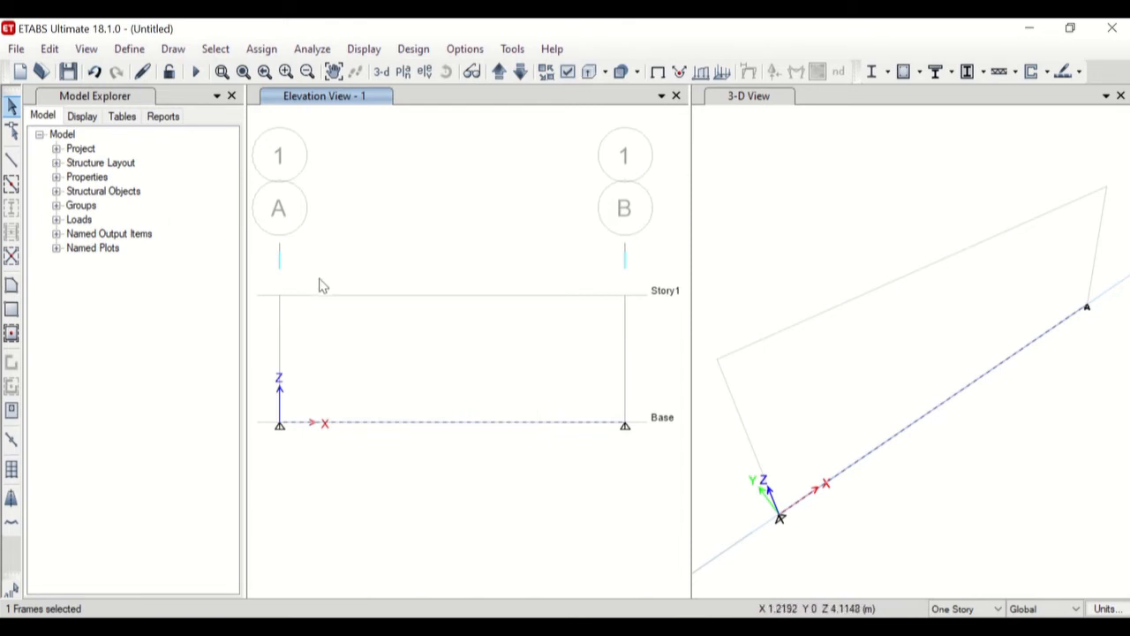
pyautogui.press('Escape')
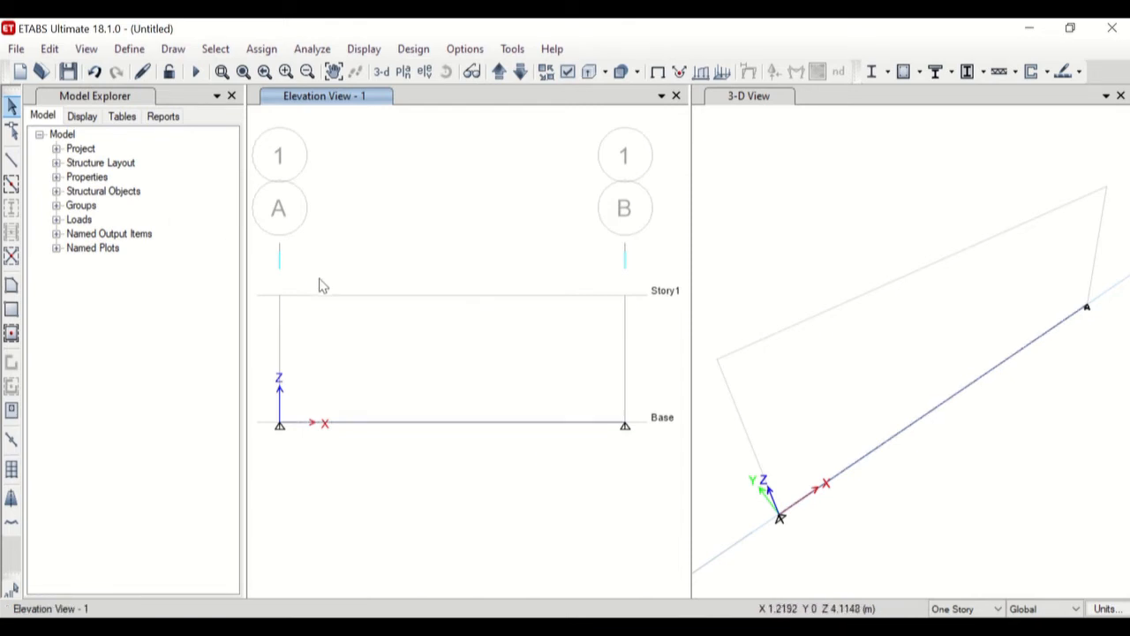
pyautogui.click(466, 423)
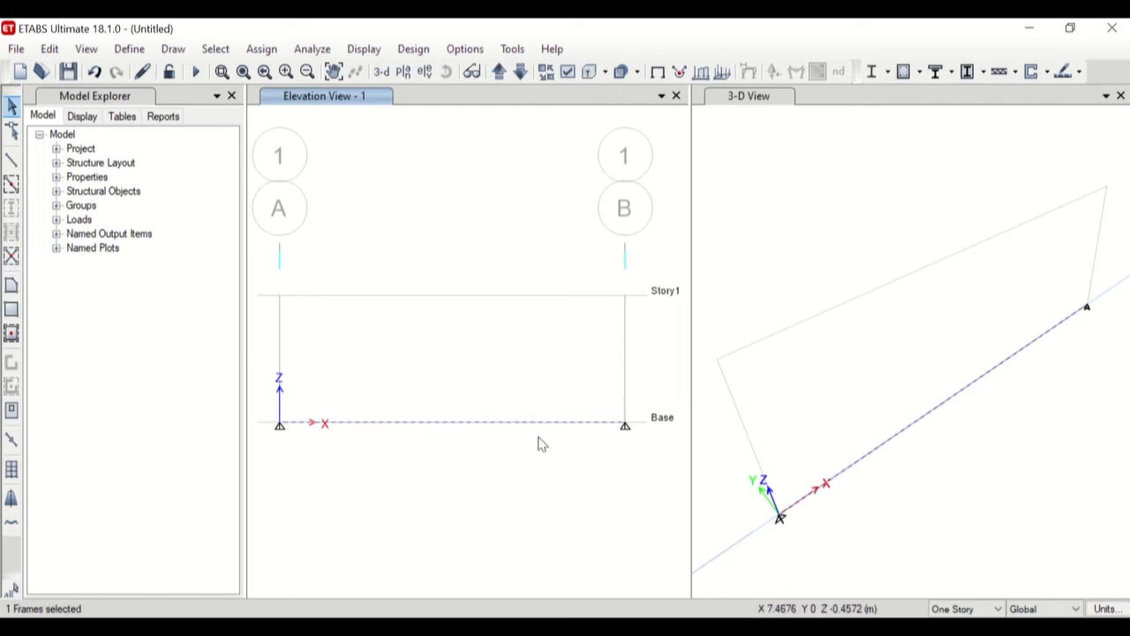
pyautogui.press('Escape')
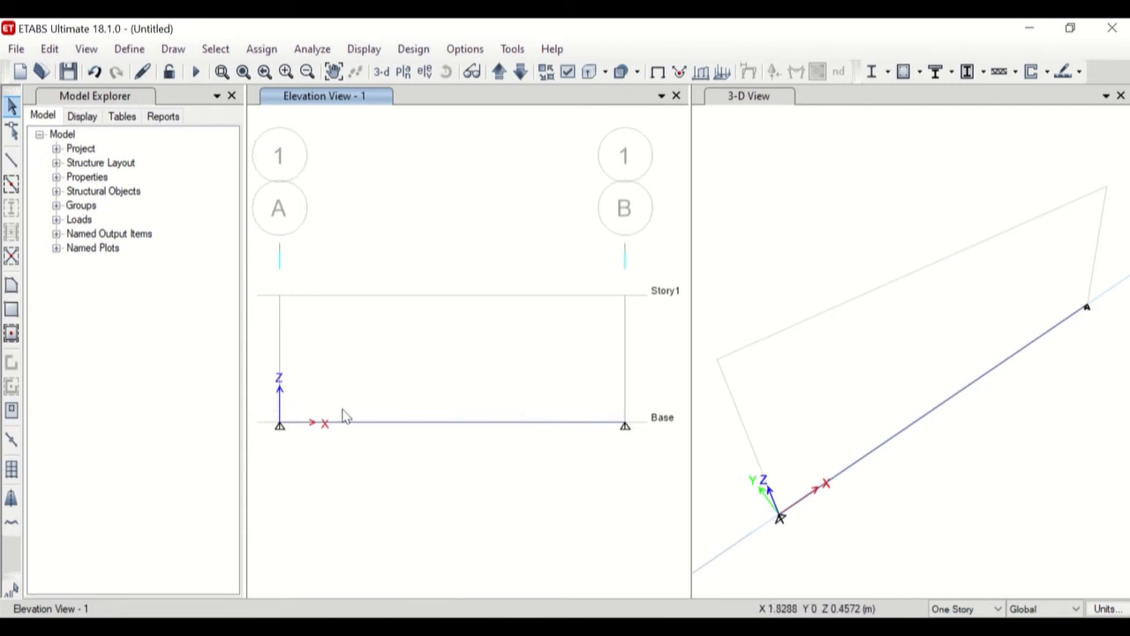
pyautogui.moveTo(343, 408); pyautogui.dragTo(490, 454)
pyautogui.moveTo(345, 409); pyautogui.dragTo(468, 459)
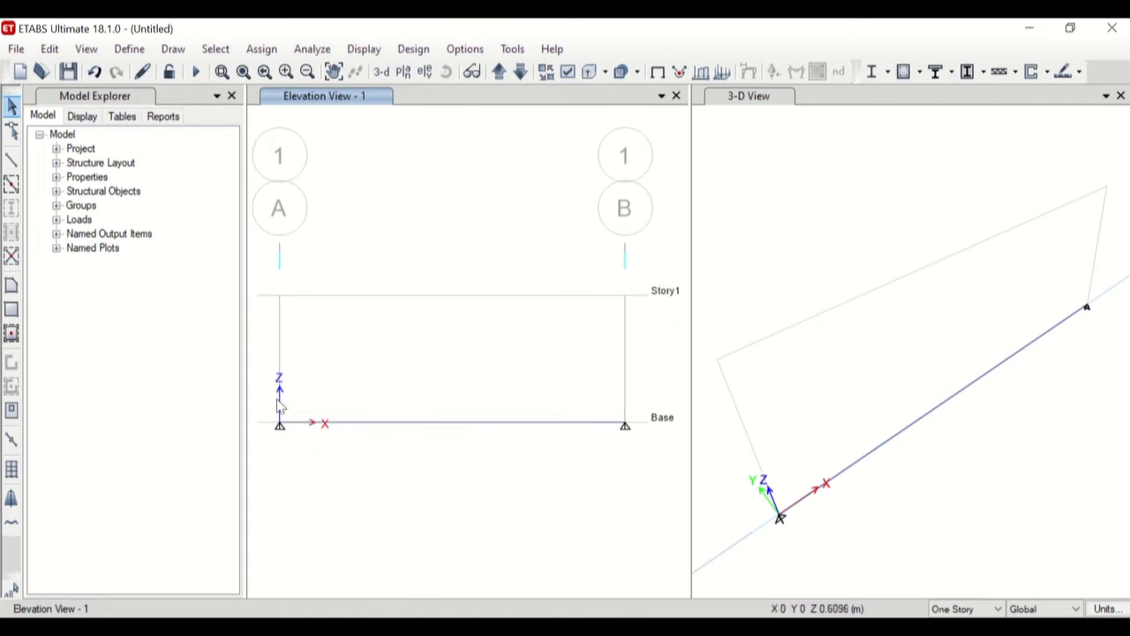
pyautogui.moveTo(257, 392); pyautogui.dragTo(645, 469)
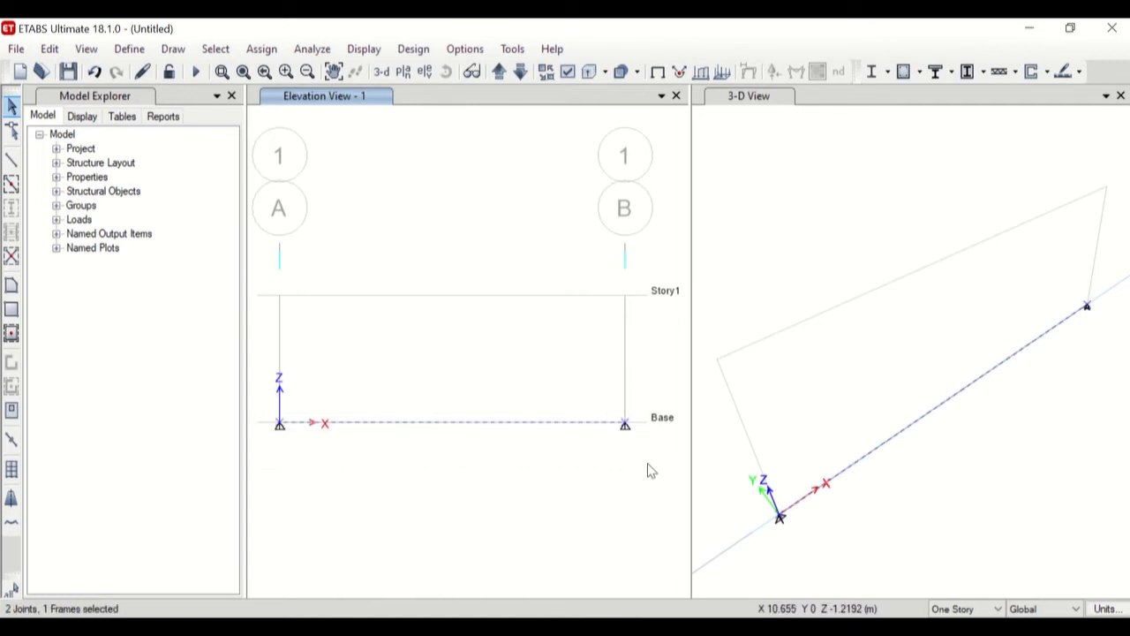
pyautogui.click(456, 486)
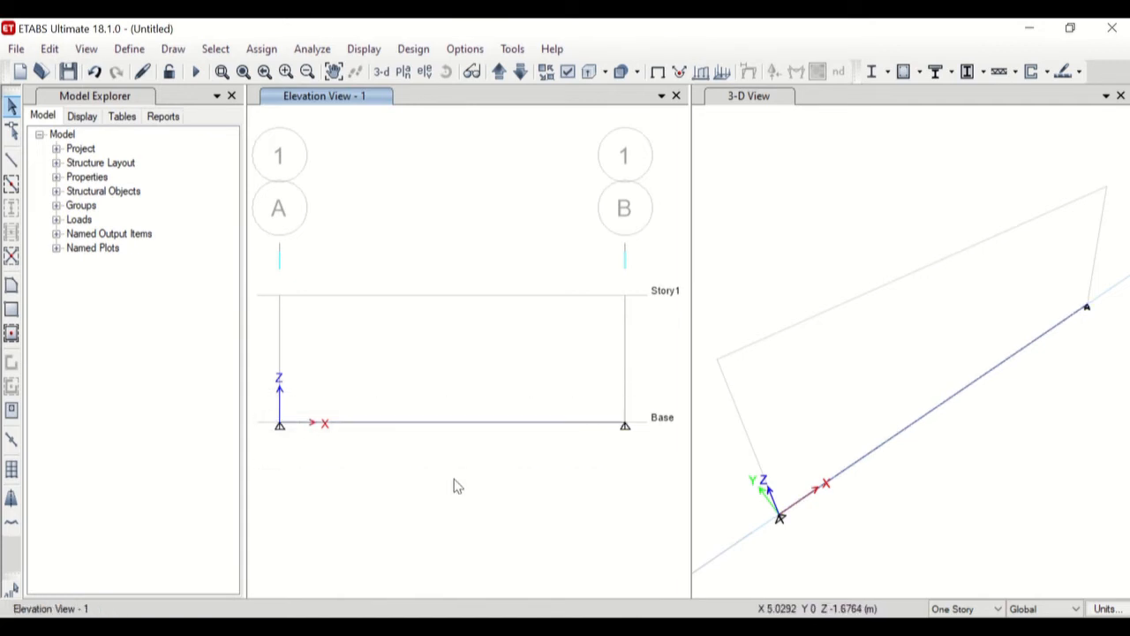
# Assign the frame section property section latihan to the base beam.
pyautogui.click(462, 424)
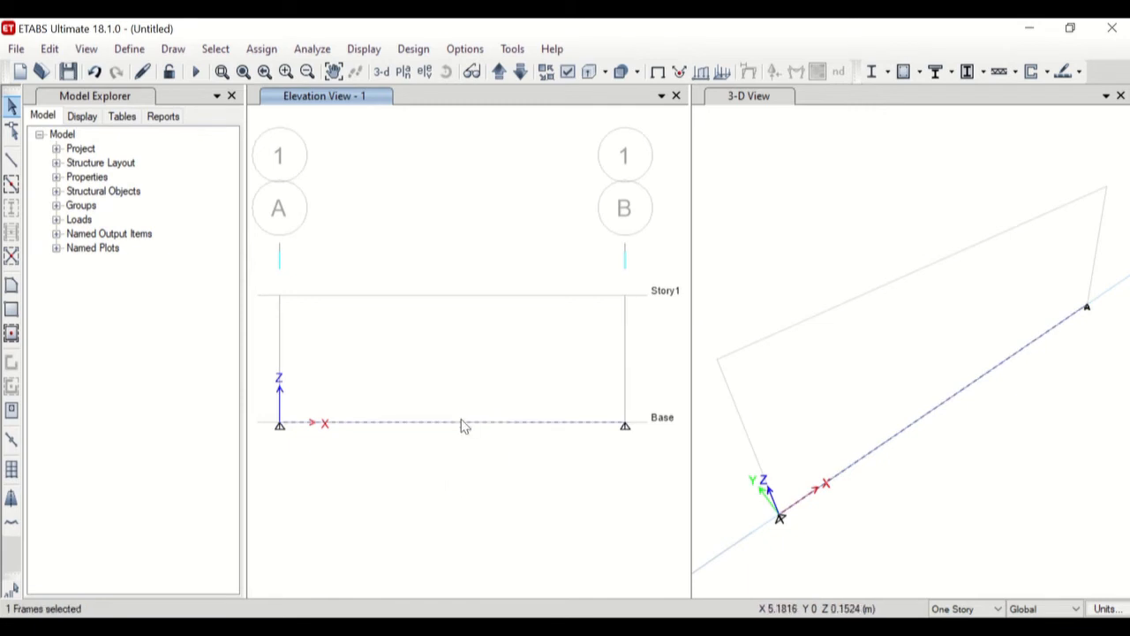
pyautogui.click(262, 51)
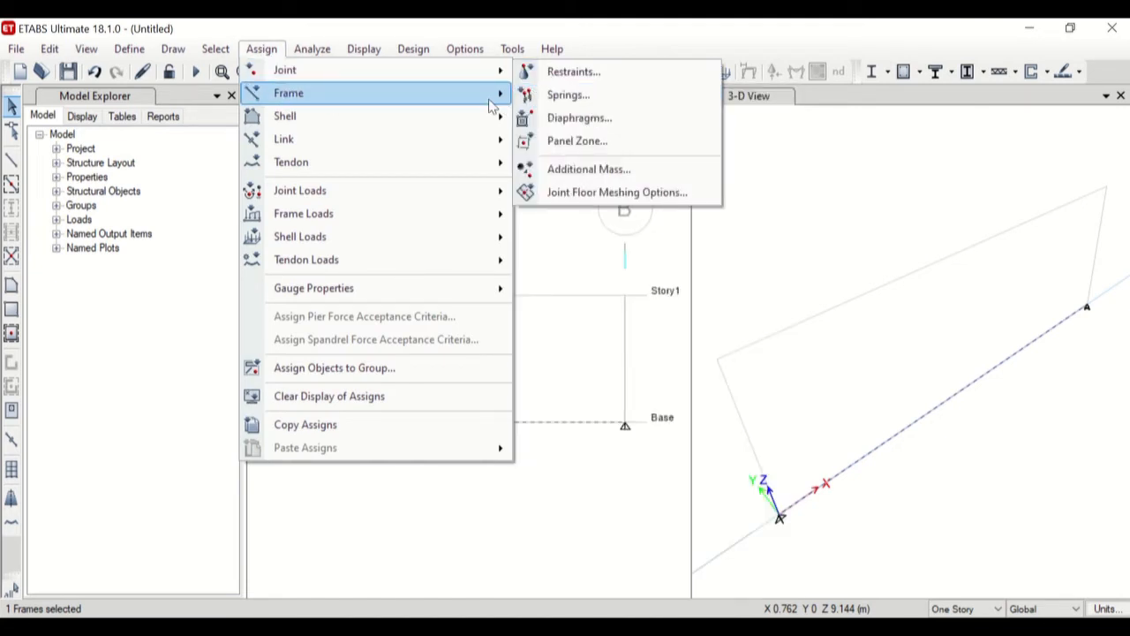
pyautogui.moveTo(491, 97)
pyautogui.click(565, 95)
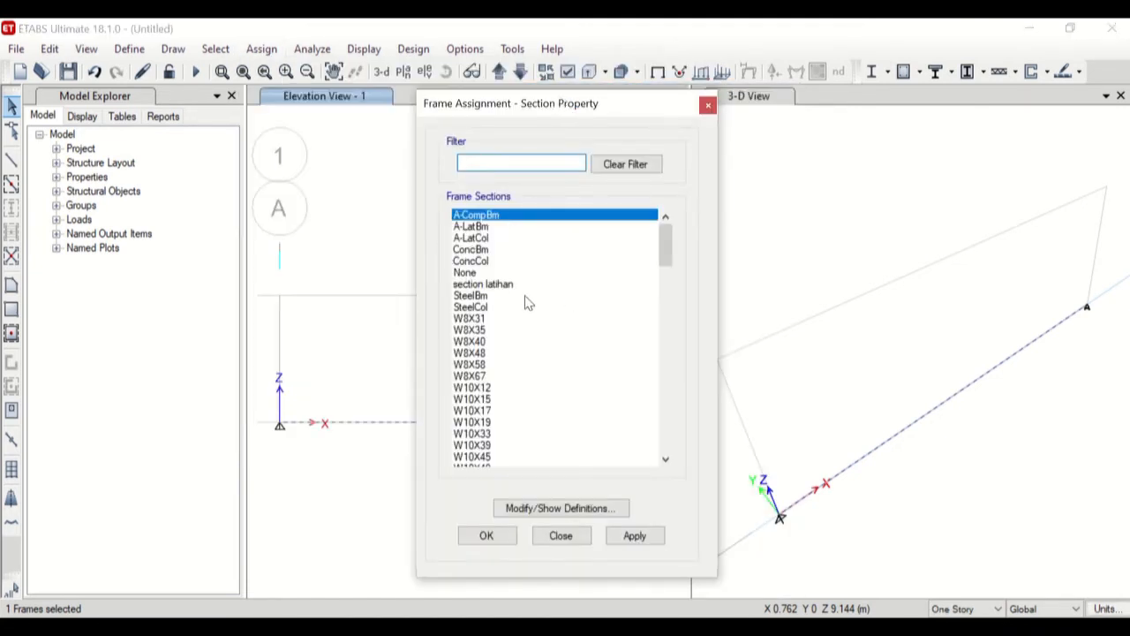
pyautogui.click(495, 285)
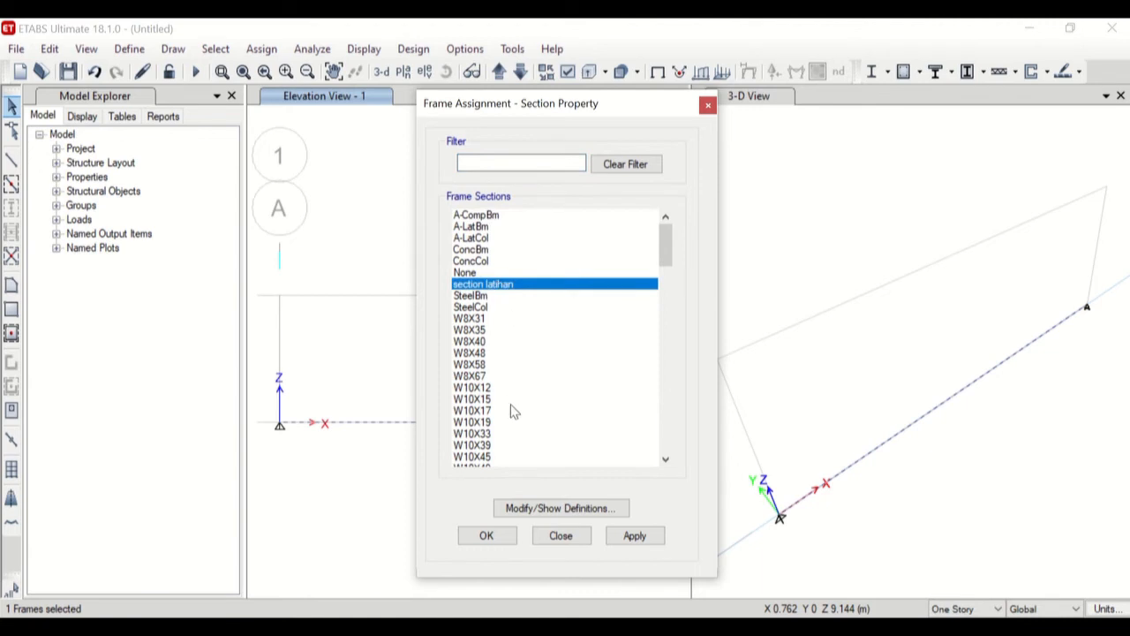
pyautogui.click(635, 536)
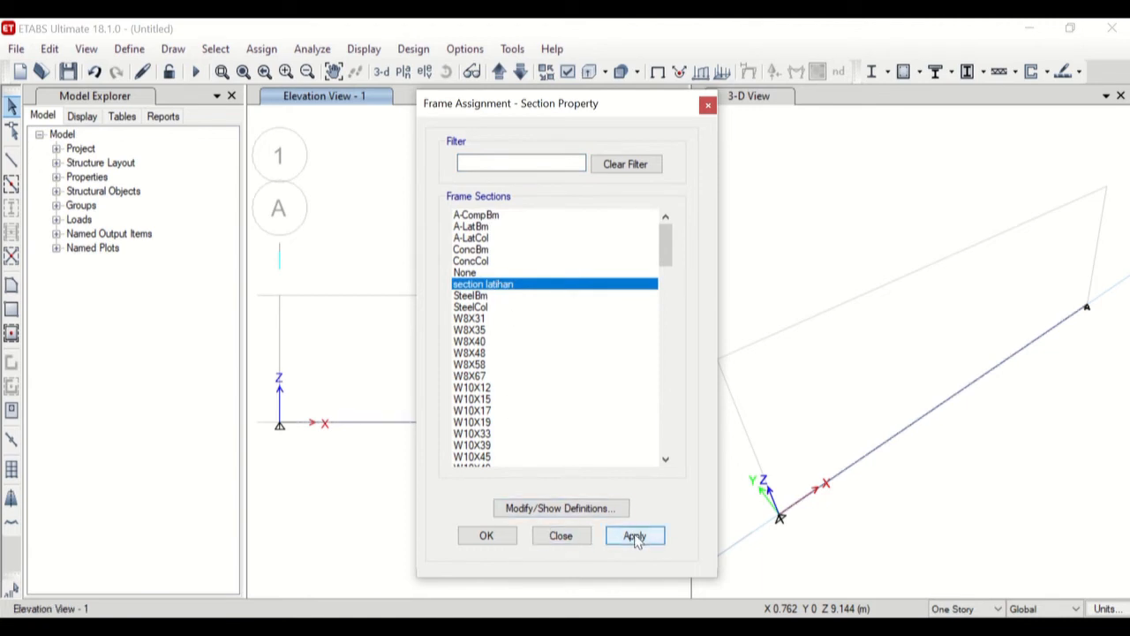
pyautogui.click(562, 536)
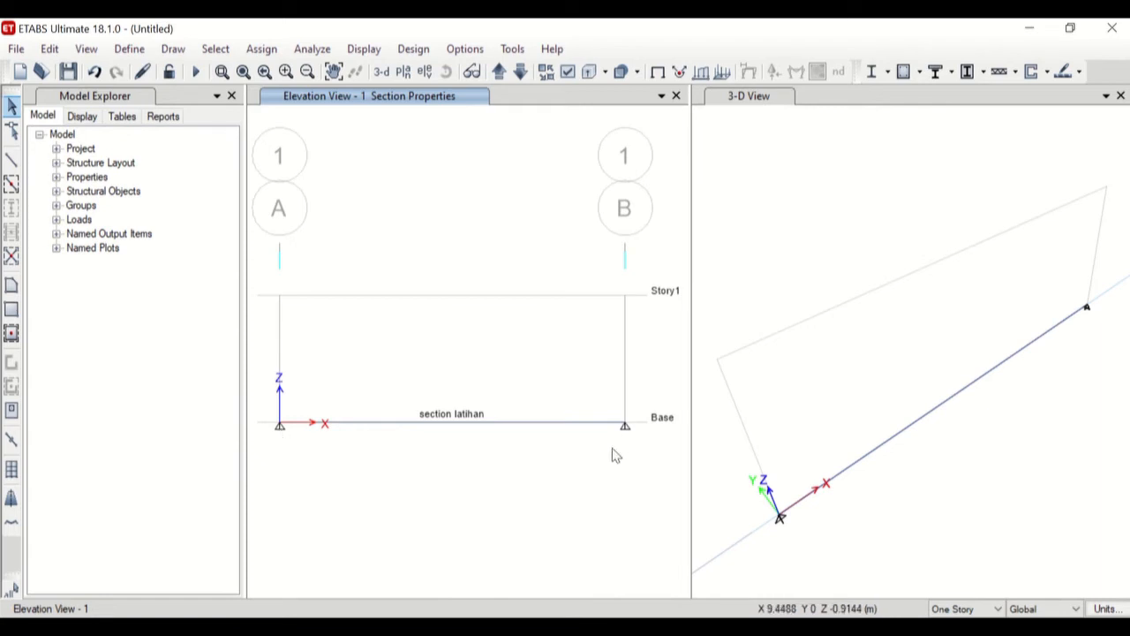
# Assign a pinned restraint to the base joint at grid A, fixing translations X, Y and Z with rotations free.
pyautogui.moveTo(257, 404); pyautogui.dragTo(315, 478)
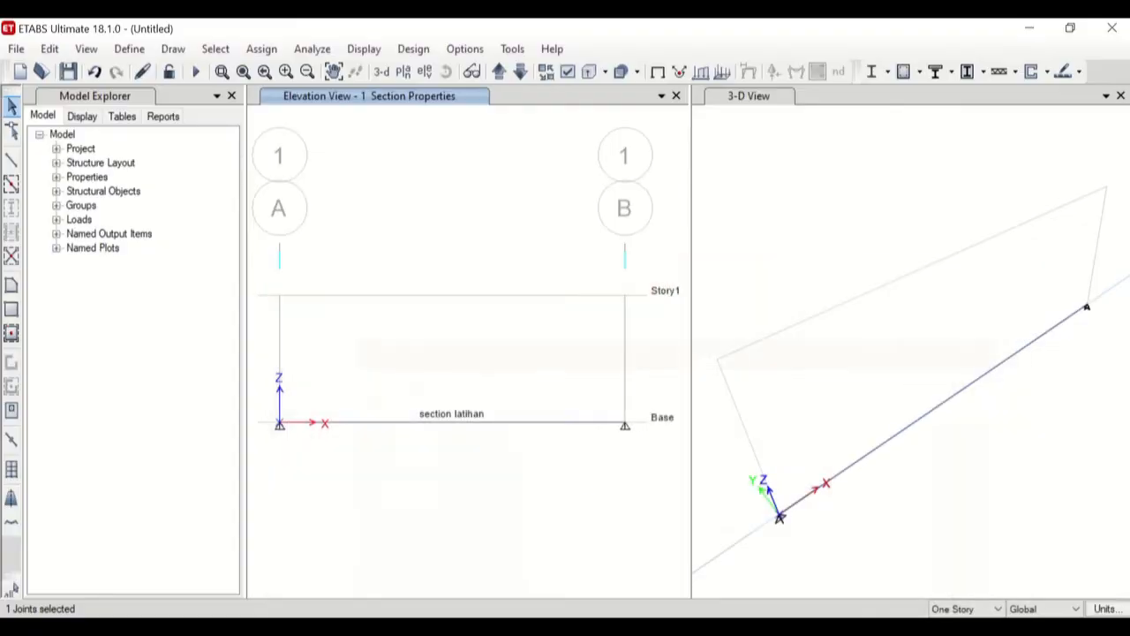
pyautogui.moveTo(254, 394); pyautogui.dragTo(323, 473)
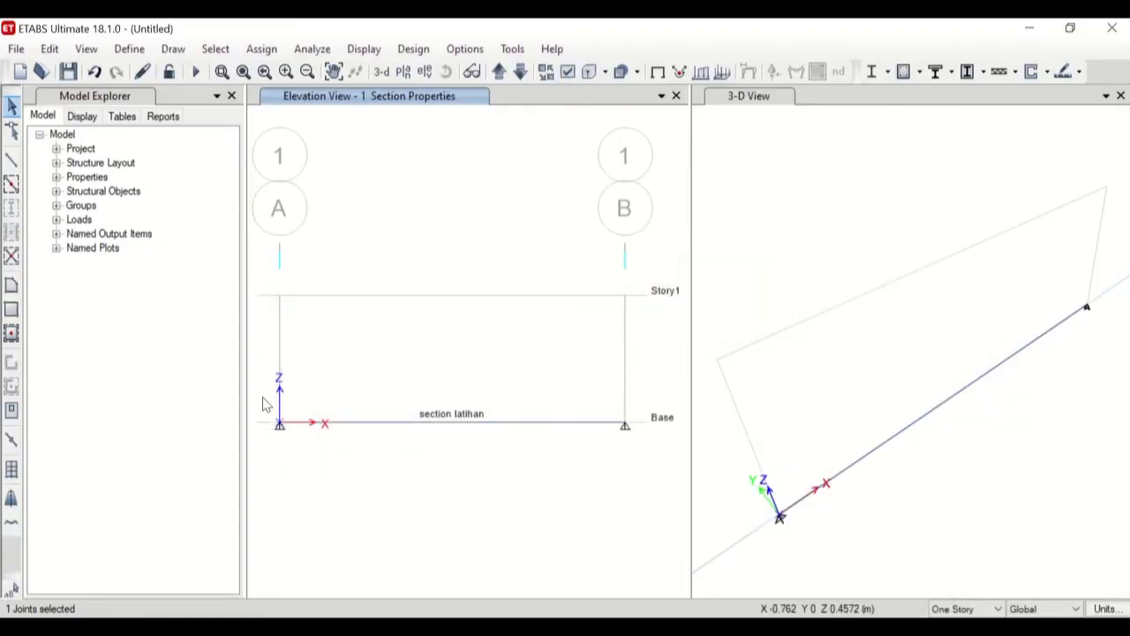
pyautogui.click(263, 48)
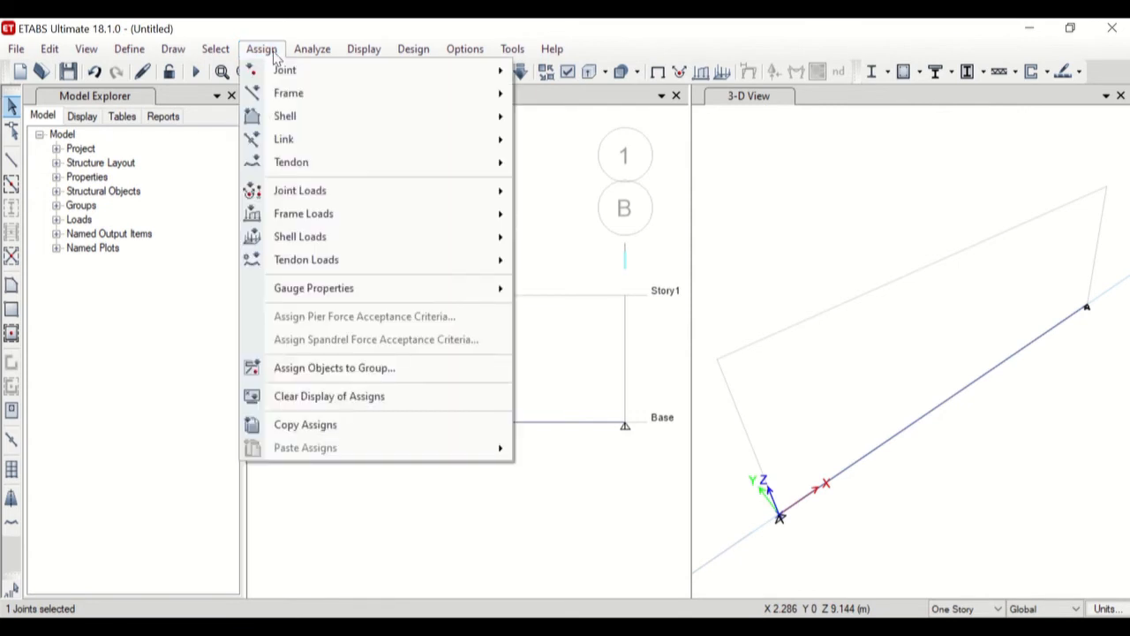
pyautogui.click(313, 53)
pyautogui.click(269, 53)
pyautogui.moveTo(284, 77)
pyautogui.click(565, 70)
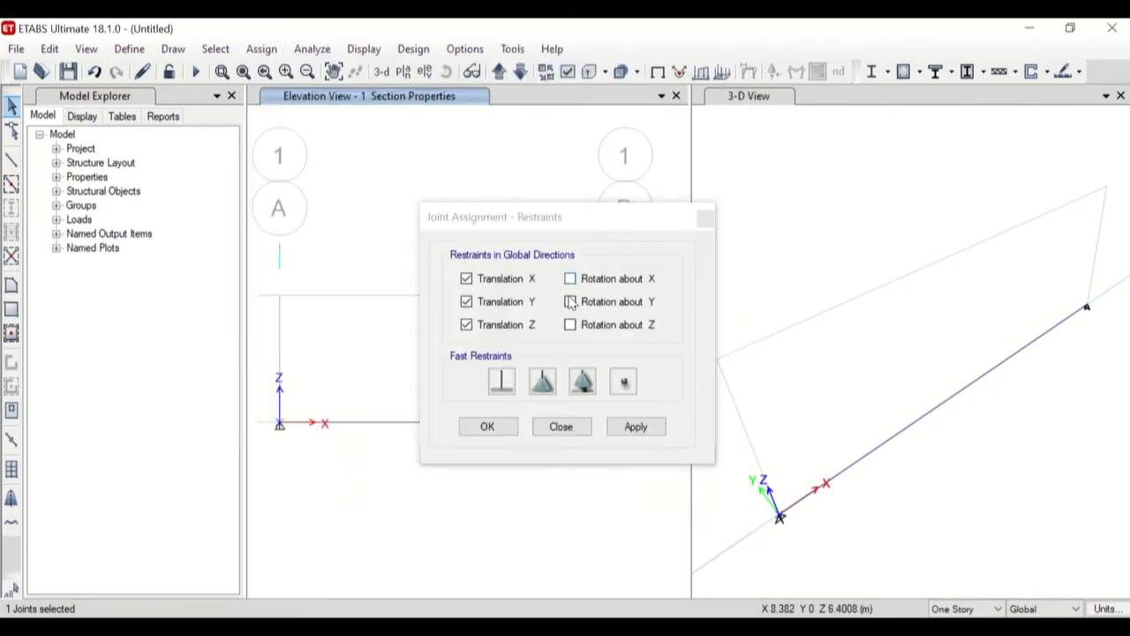
pyautogui.click(543, 387)
pyautogui.click(544, 389)
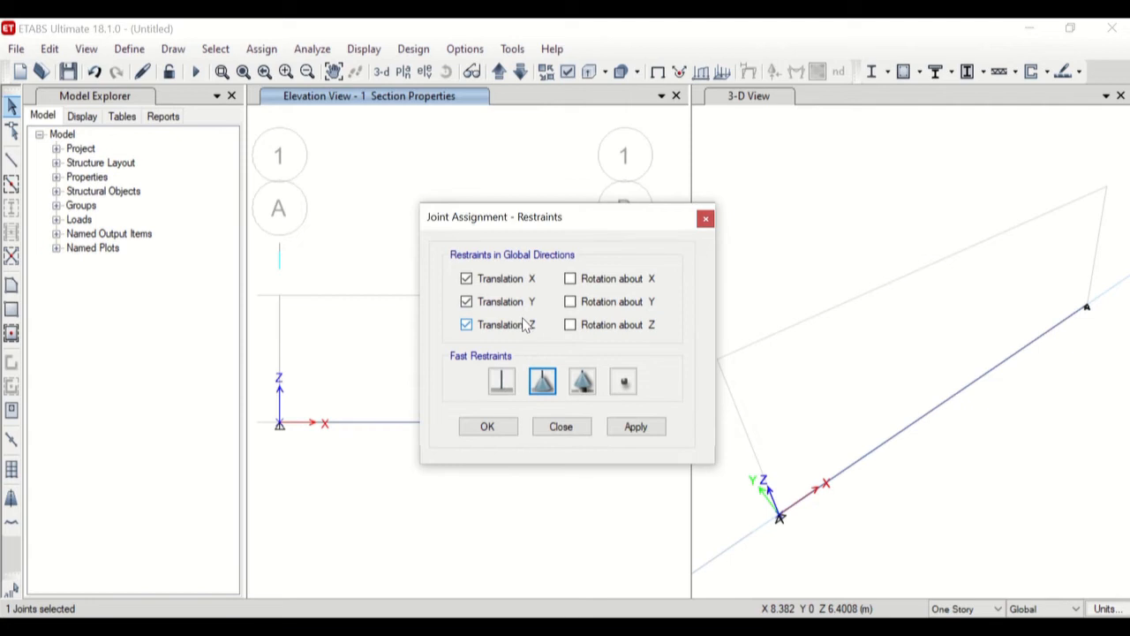
pyautogui.click(632, 429)
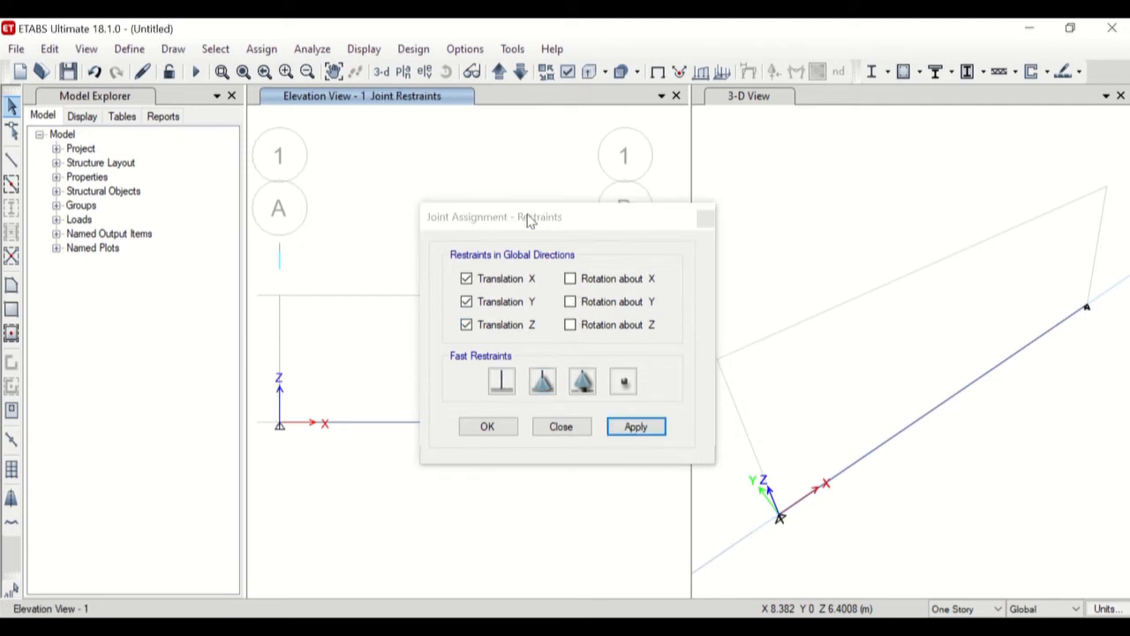
# Assign a roller restraint with only Translation Z fixed to the base joint at grid B and finish the restraint assignment.
pyautogui.moveTo(528, 220); pyautogui.dragTo(842, 195)
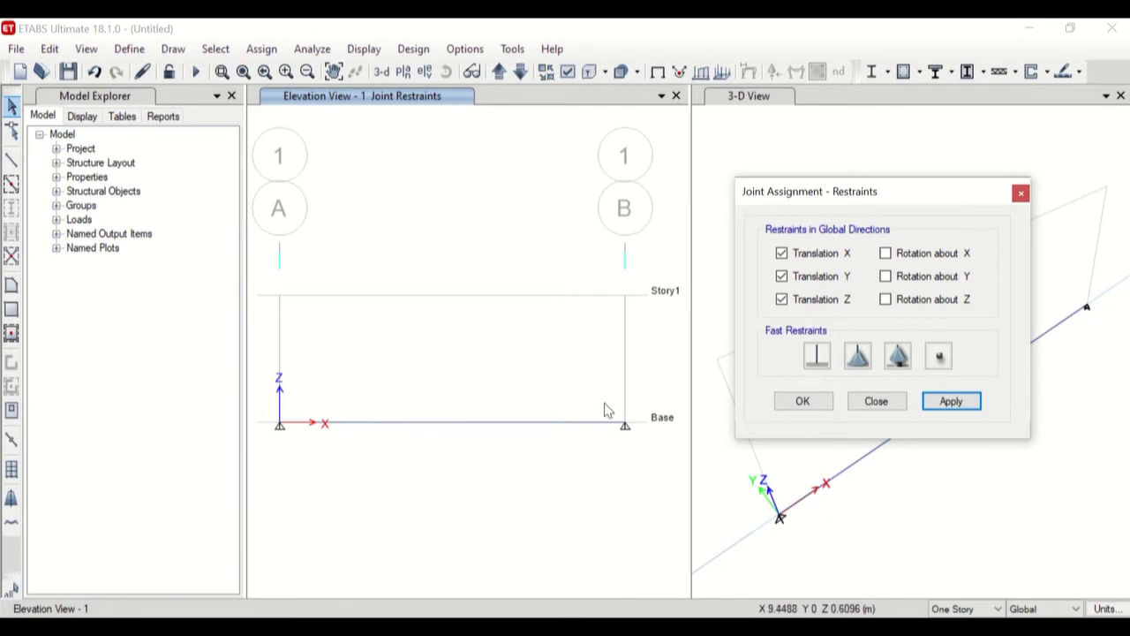
pyautogui.moveTo(605, 411); pyautogui.dragTo(656, 464)
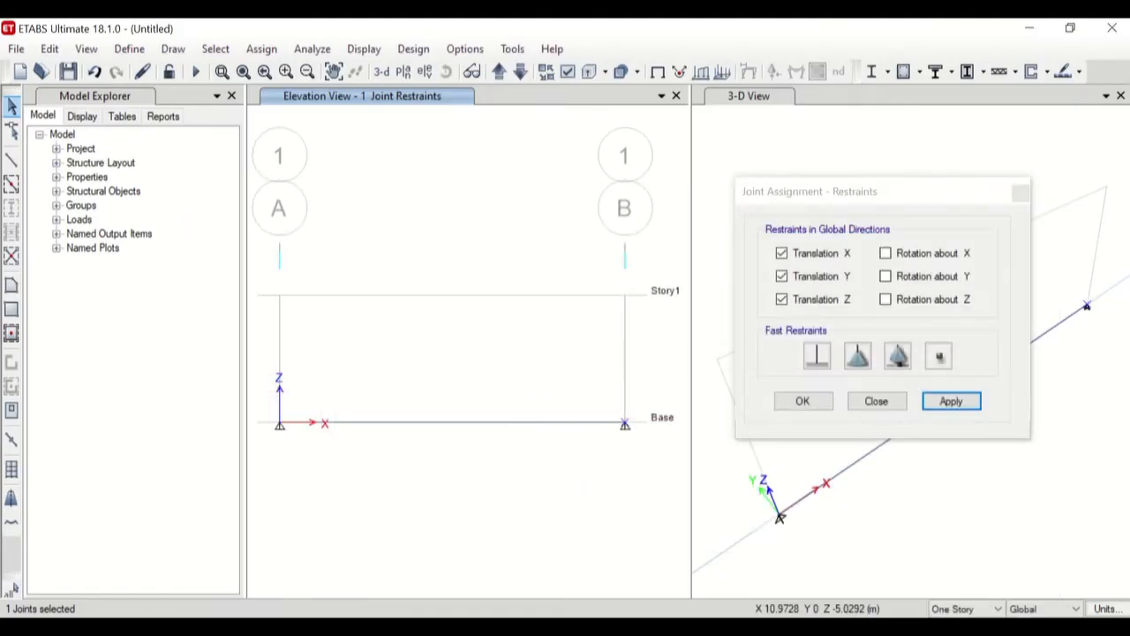
pyautogui.click(898, 357)
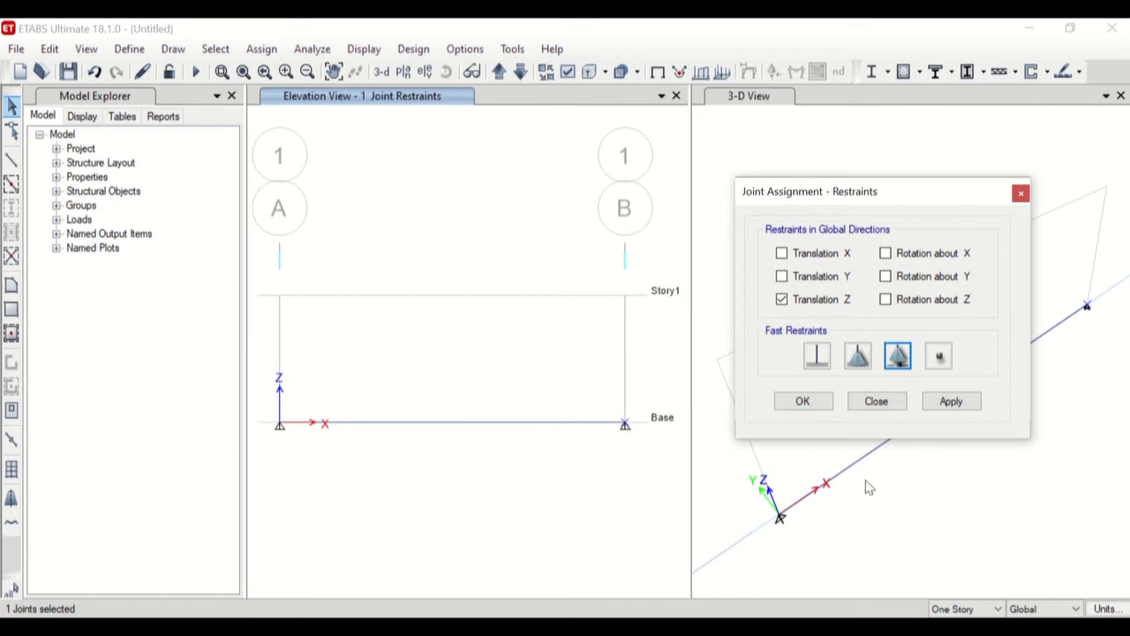
pyautogui.click(951, 403)
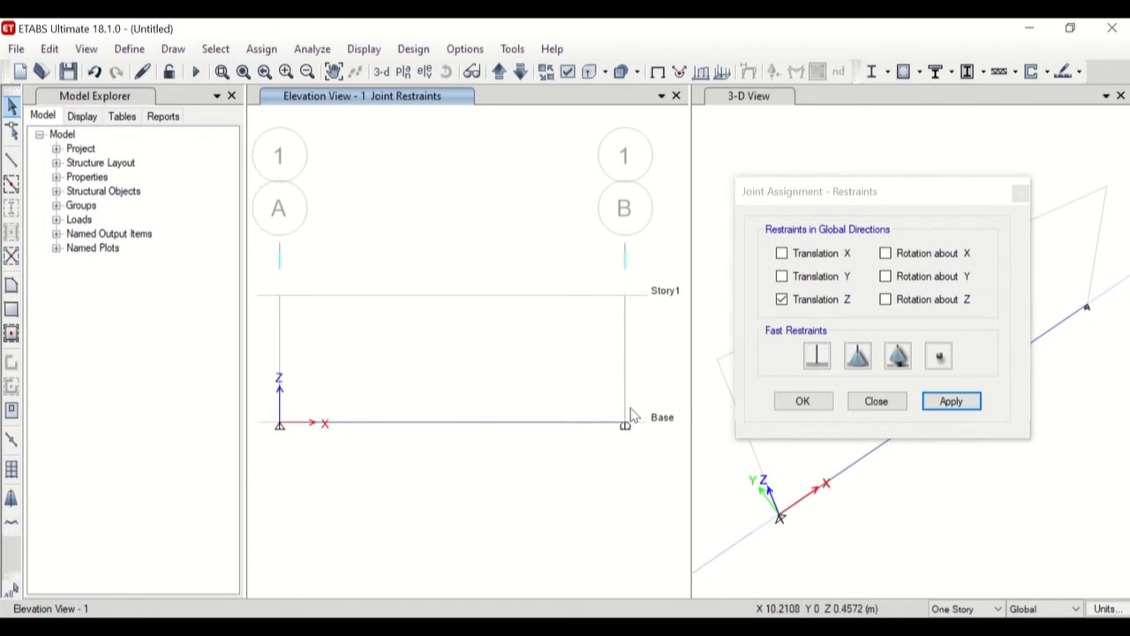
pyautogui.click(859, 406)
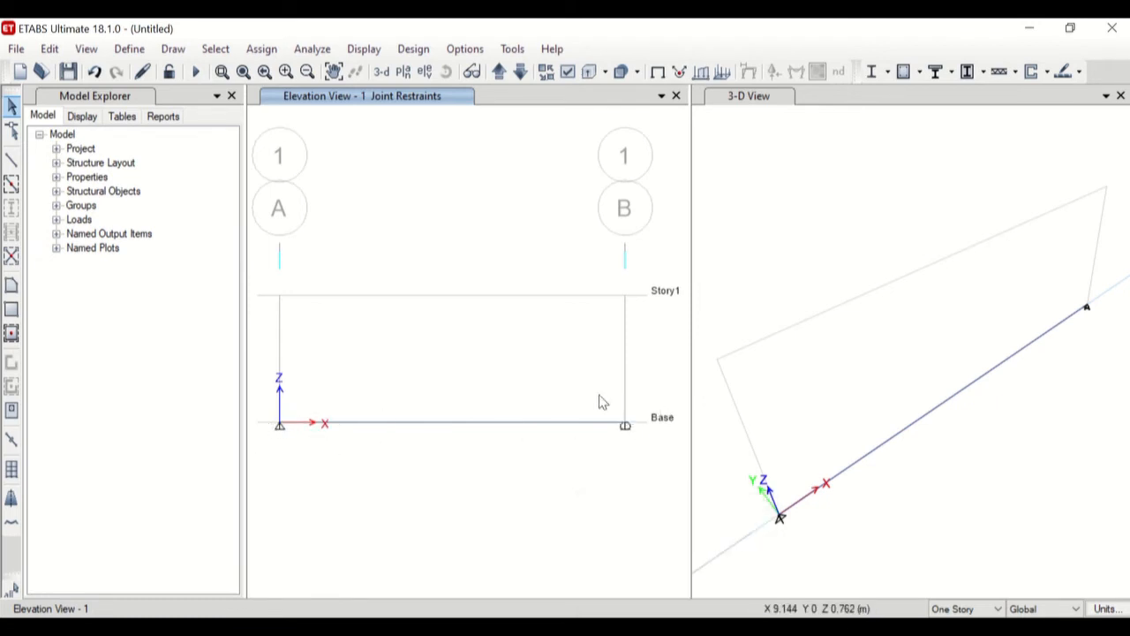
# Check the exercise slide in PowerPoint, return to ETABS and set up a Dead distributed load on the base beam with absolute distances from End-I.
pyautogui.click(693, 628)
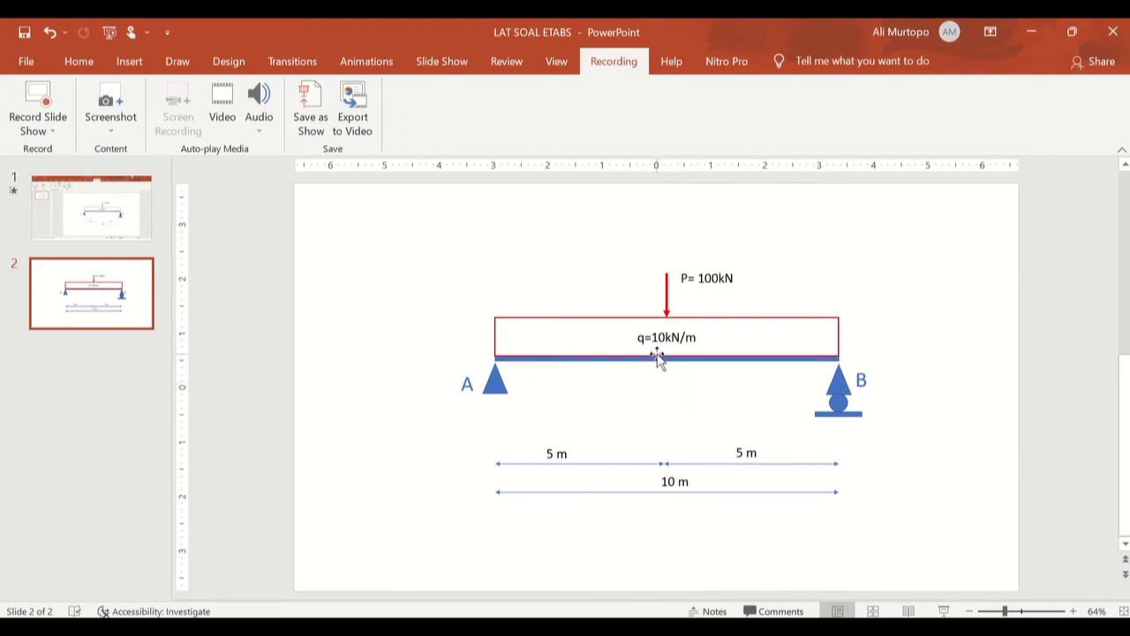
pyautogui.click(679, 628)
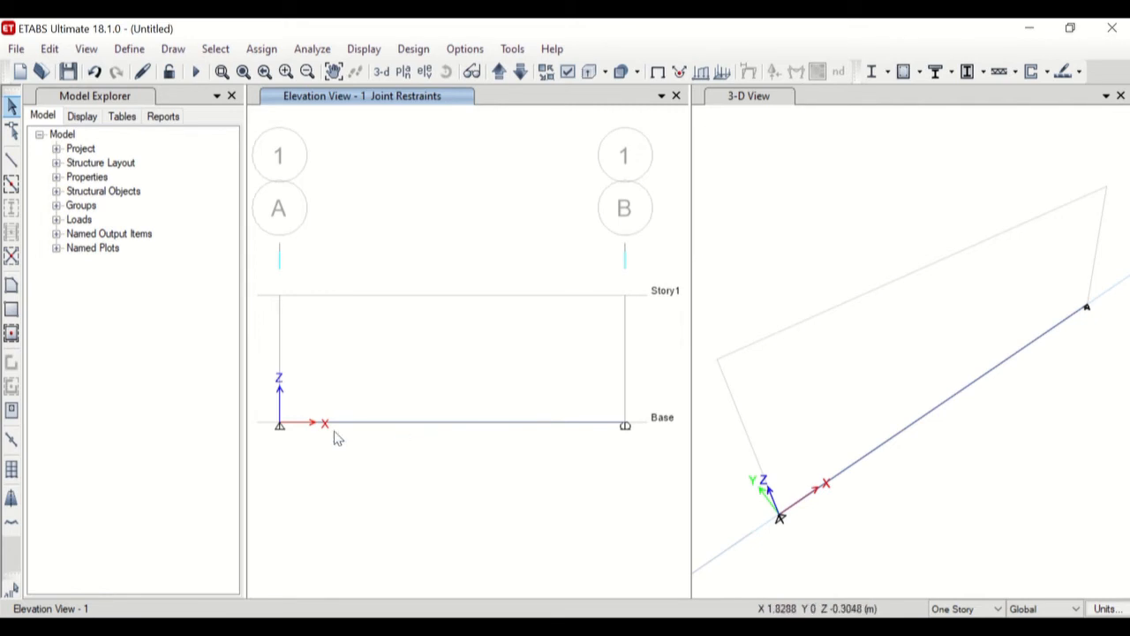
pyautogui.moveTo(493, 405); pyautogui.dragTo(439, 472)
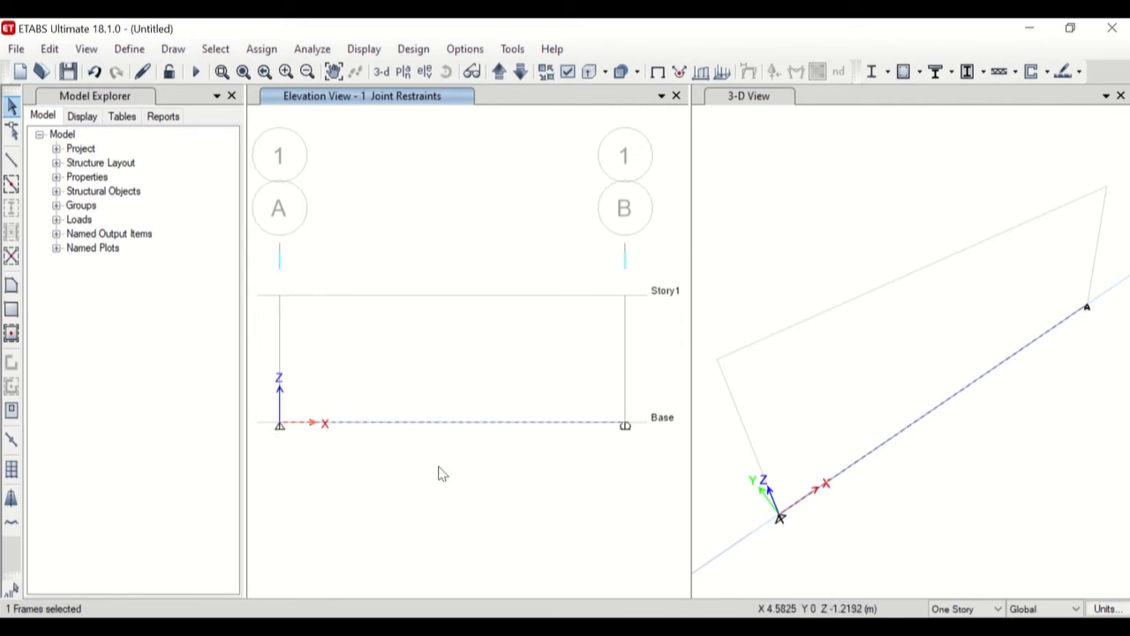
pyautogui.click(262, 51)
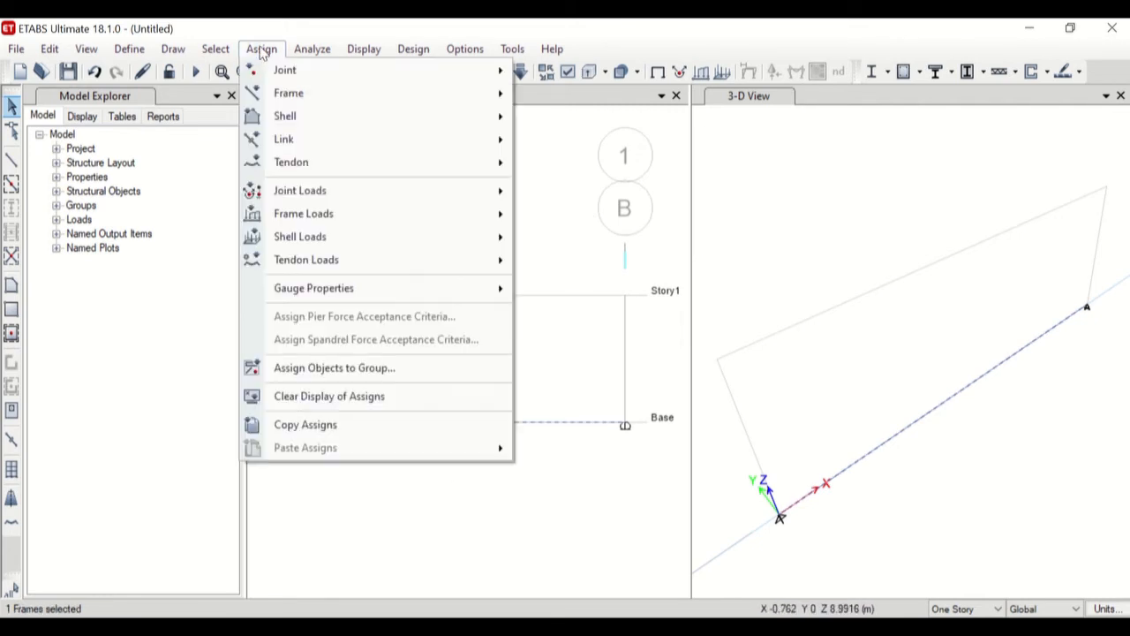
pyautogui.moveTo(394, 217)
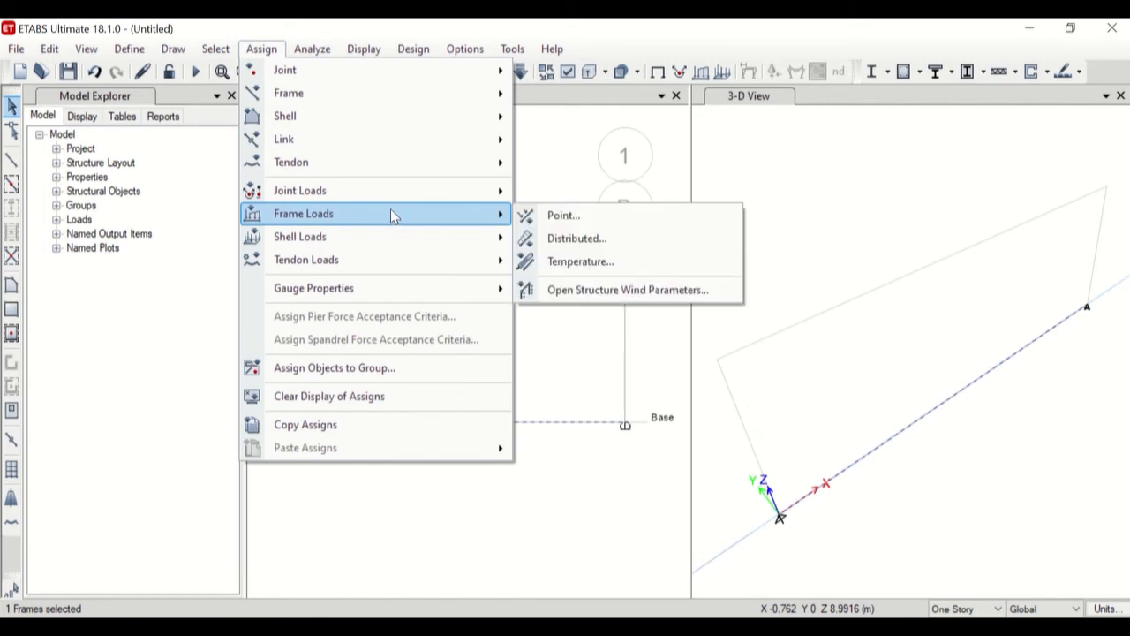
pyautogui.click(572, 237)
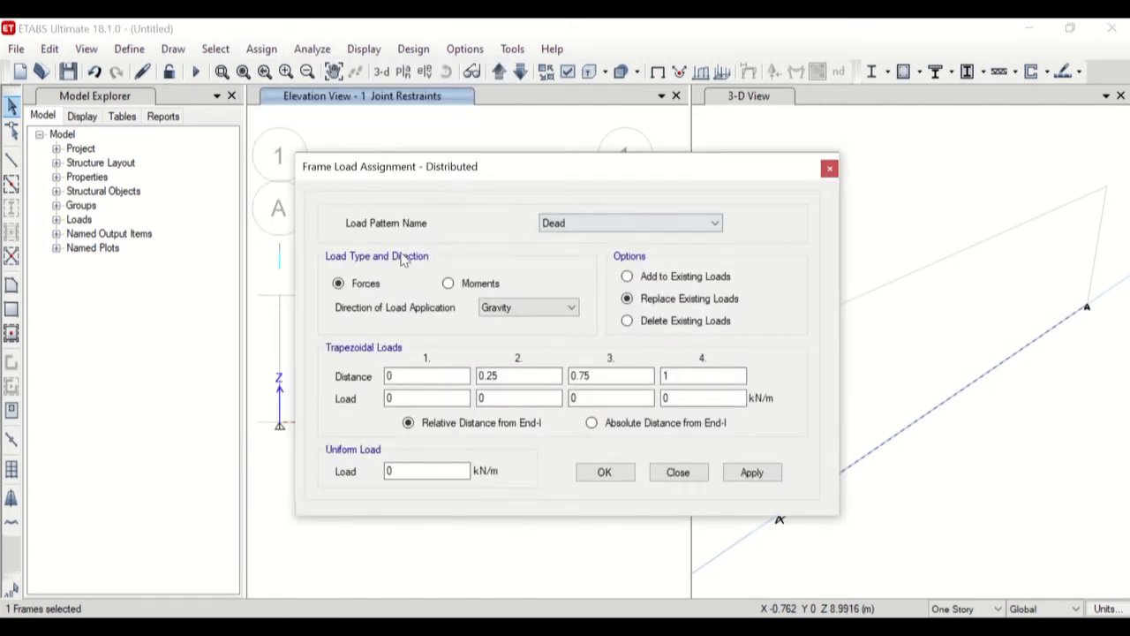
pyautogui.click(604, 224)
pyautogui.click(600, 232)
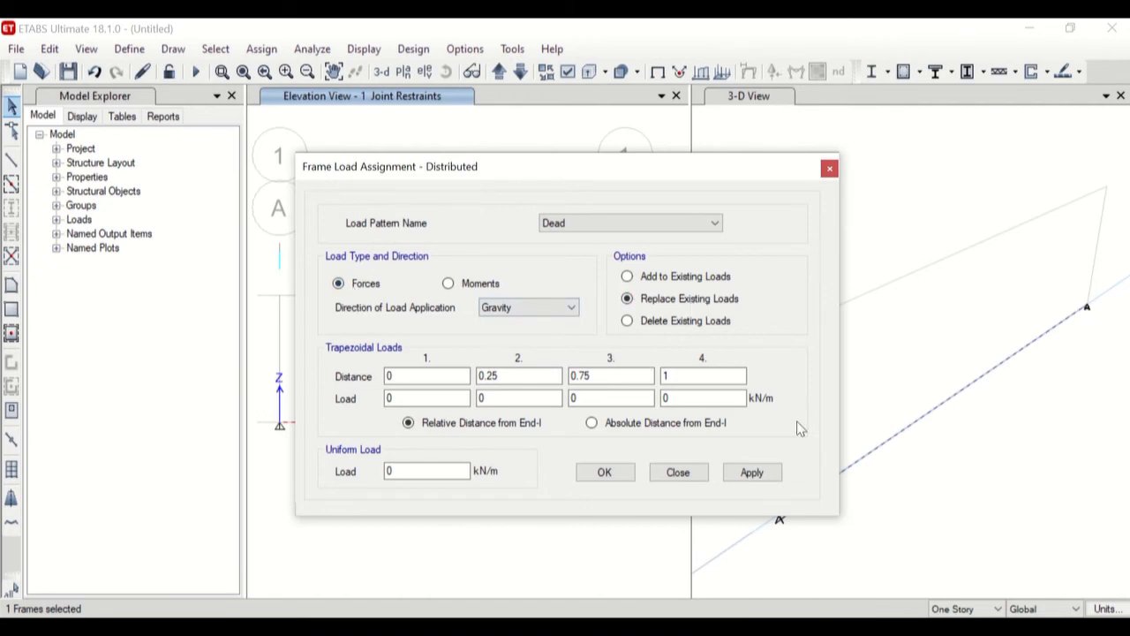
pyautogui.click(637, 425)
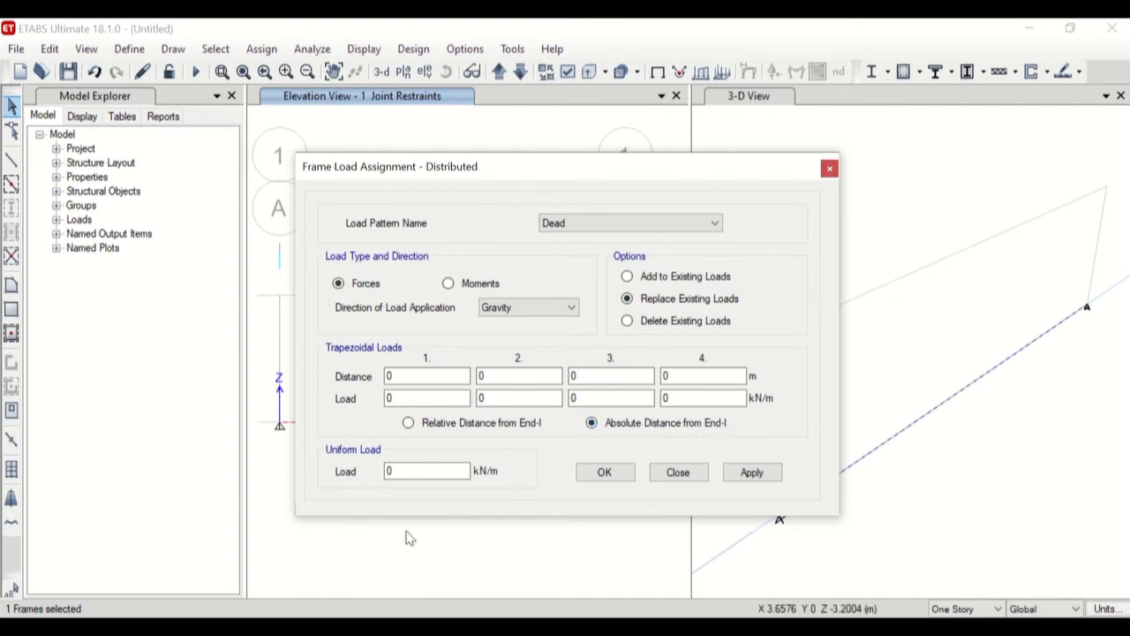
# Set the uniform load to 10 kN/m in the gravity direction and assign it to the base beam.
pyautogui.moveTo(419, 471); pyautogui.dragTo(385, 471)
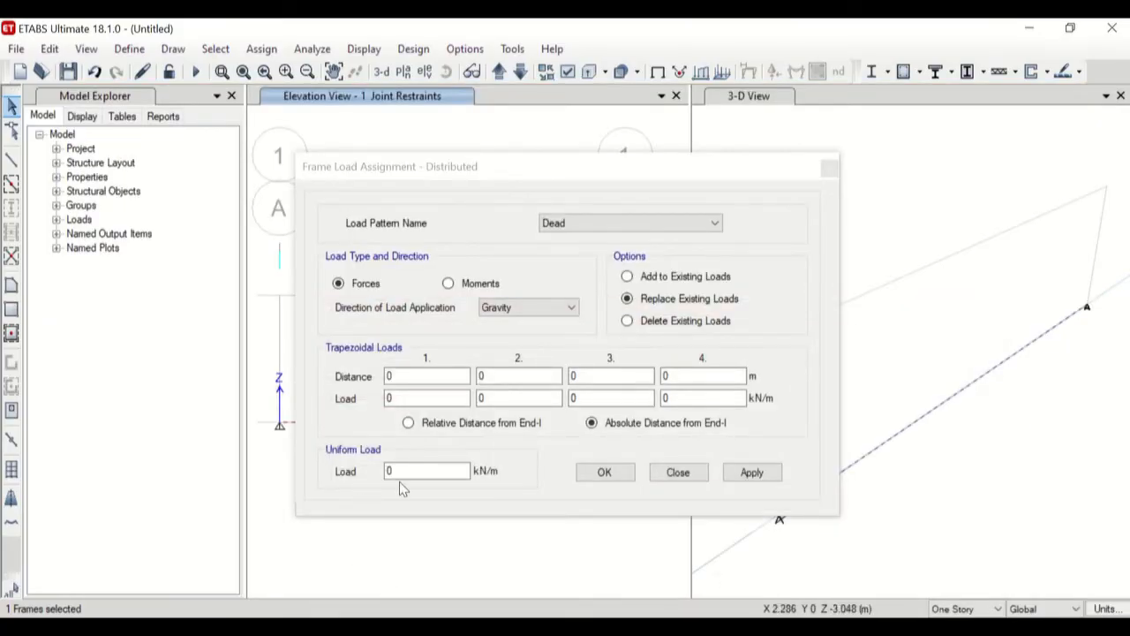
pyautogui.click(385, 472)
pyautogui.write('1')
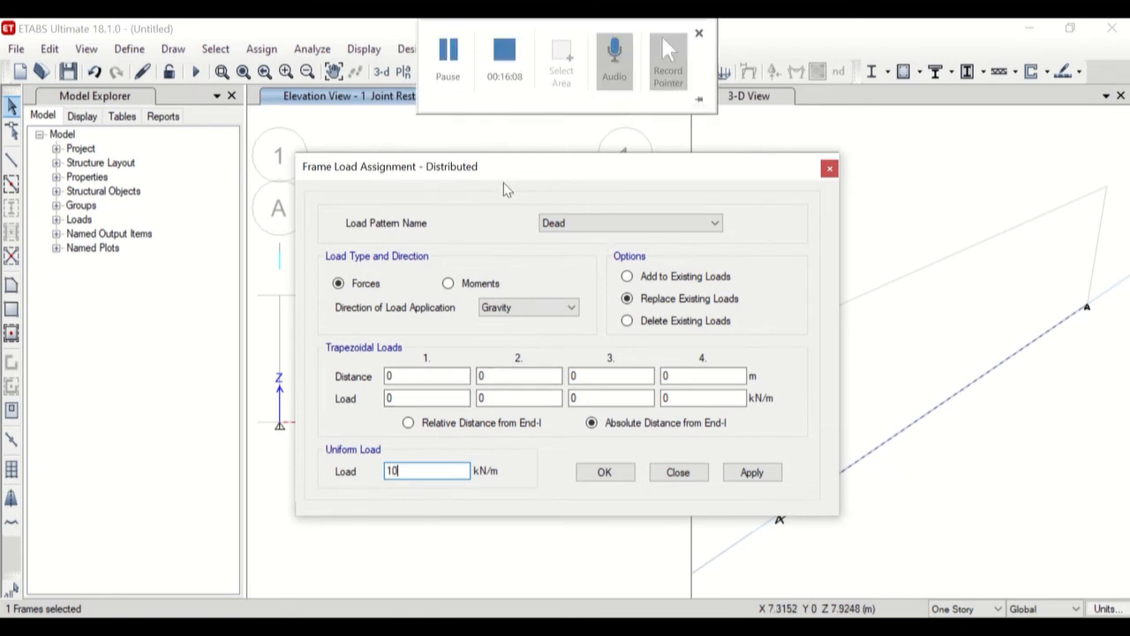
pyautogui.moveTo(499, 169); pyautogui.dragTo(787, 53)
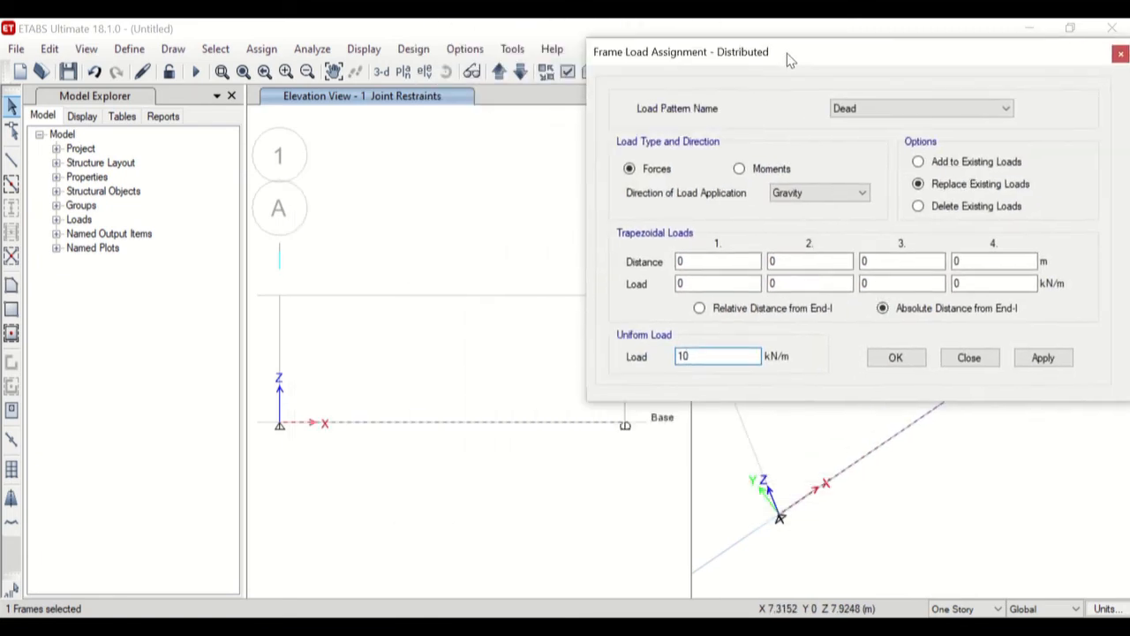
pyautogui.click(1042, 358)
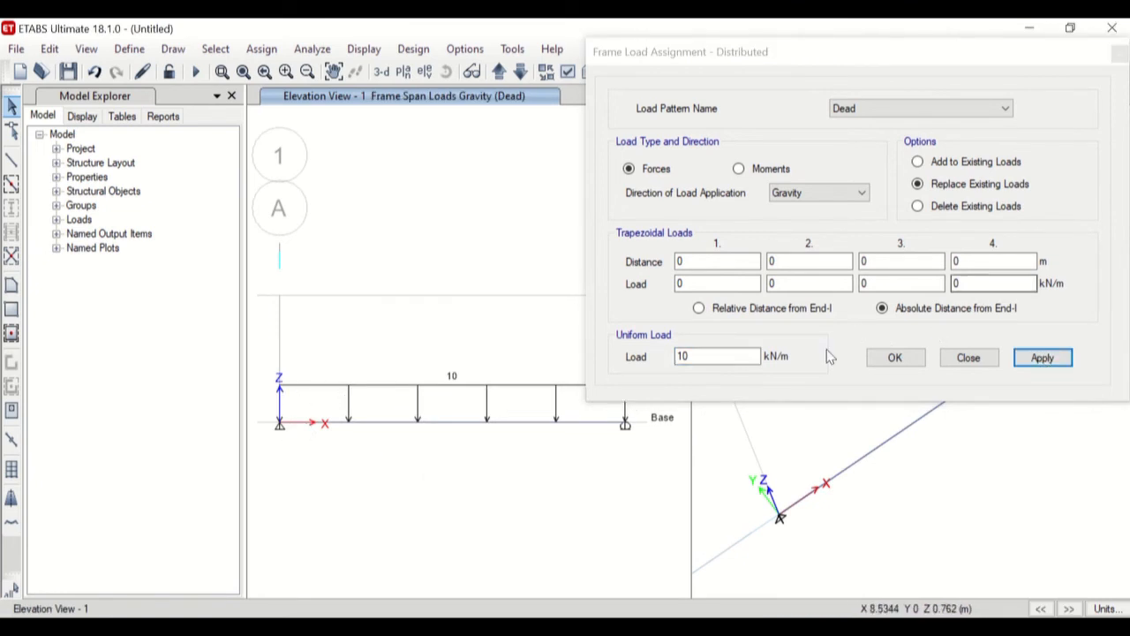
pyautogui.click(911, 358)
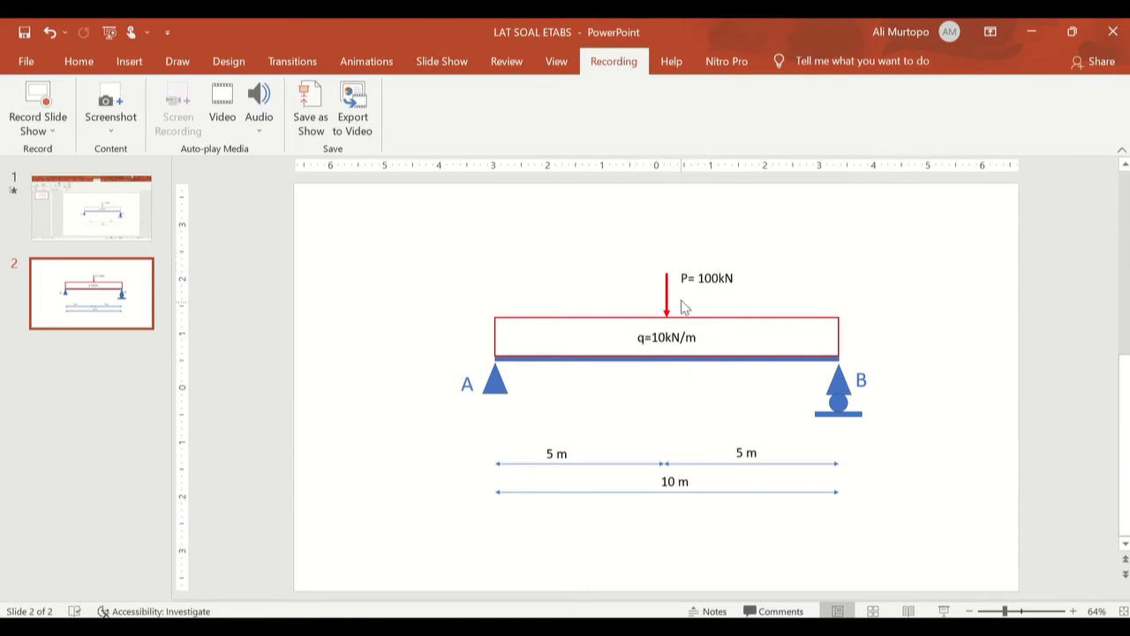
# Switch from the exercise slide to ETABS, select the base beam and open the frame point load assignment for it.
pyautogui.click(565, 629)
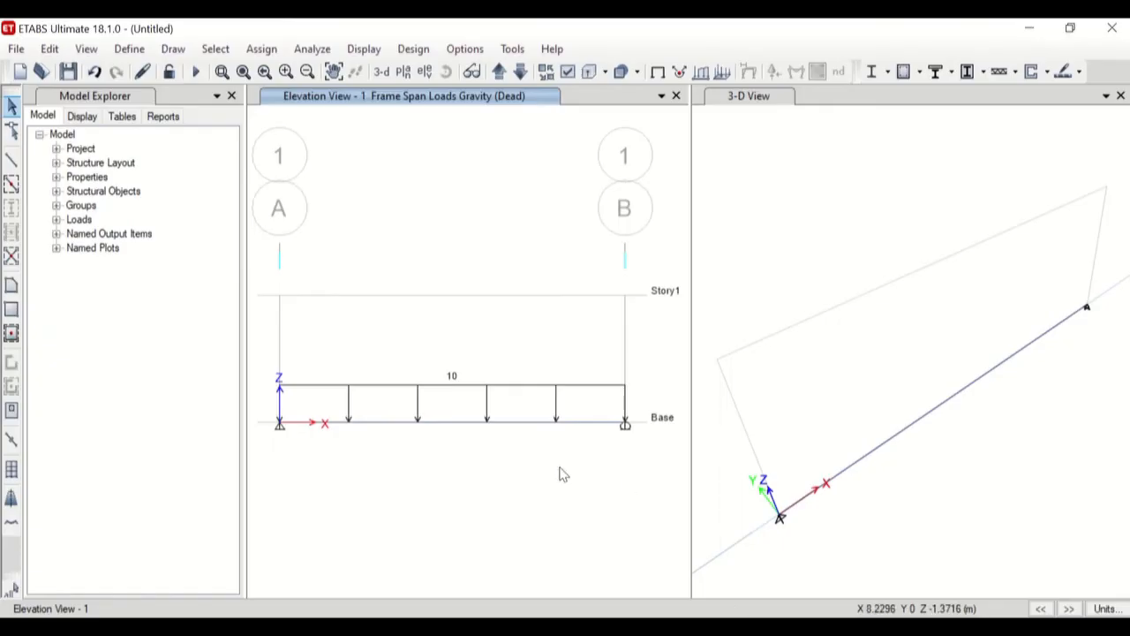
pyautogui.moveTo(522, 411); pyautogui.dragTo(503, 461)
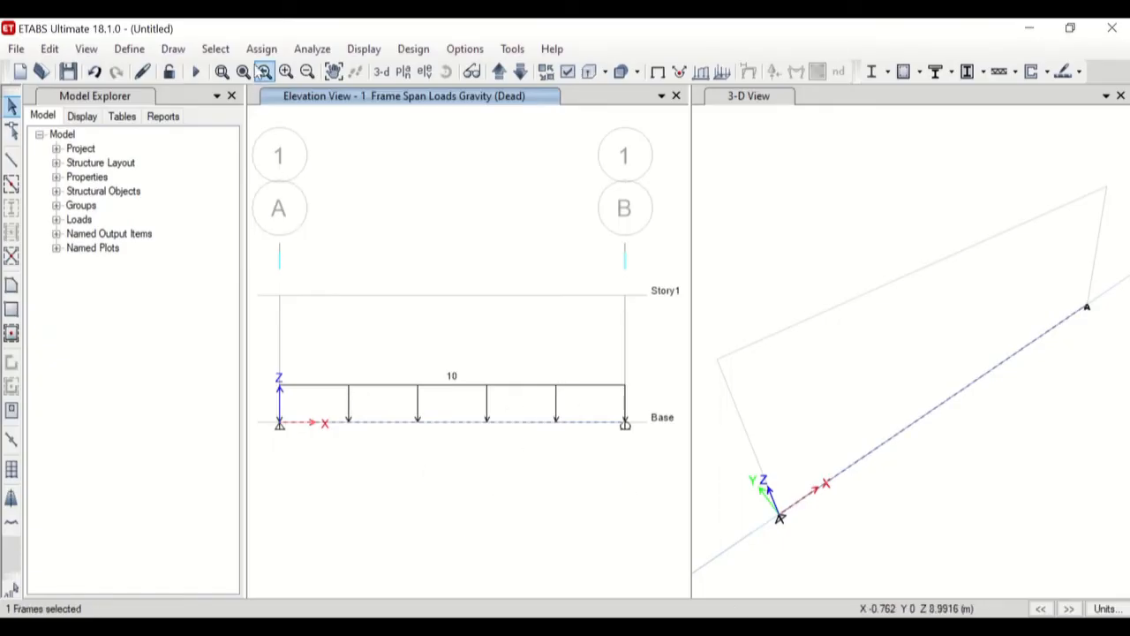
pyautogui.click(262, 48)
pyautogui.moveTo(353, 227)
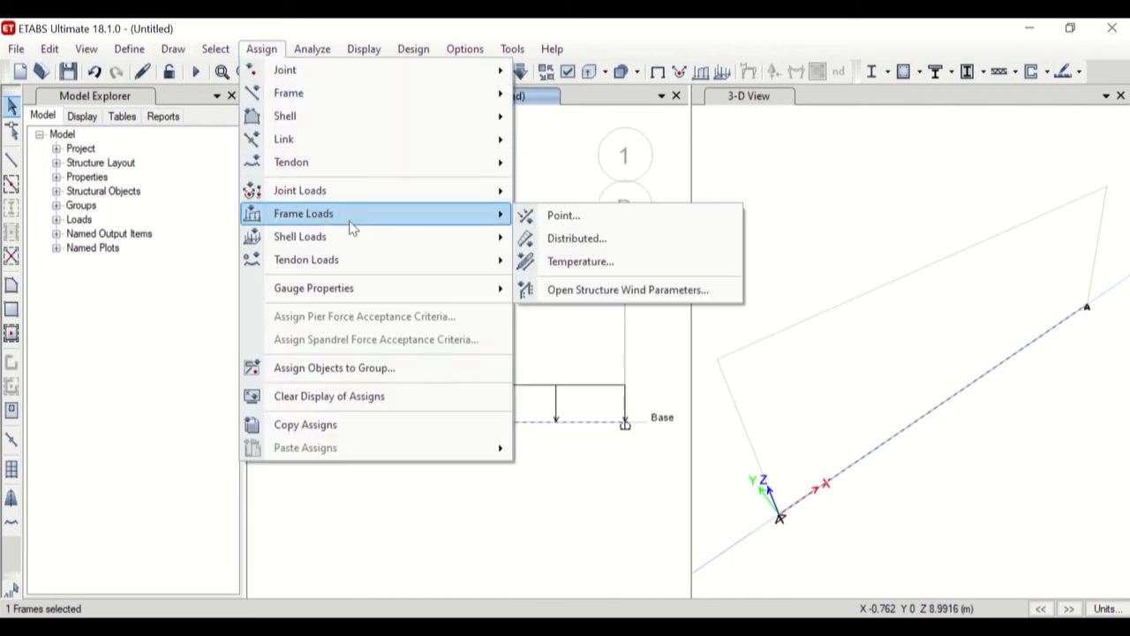
pyautogui.click(557, 217)
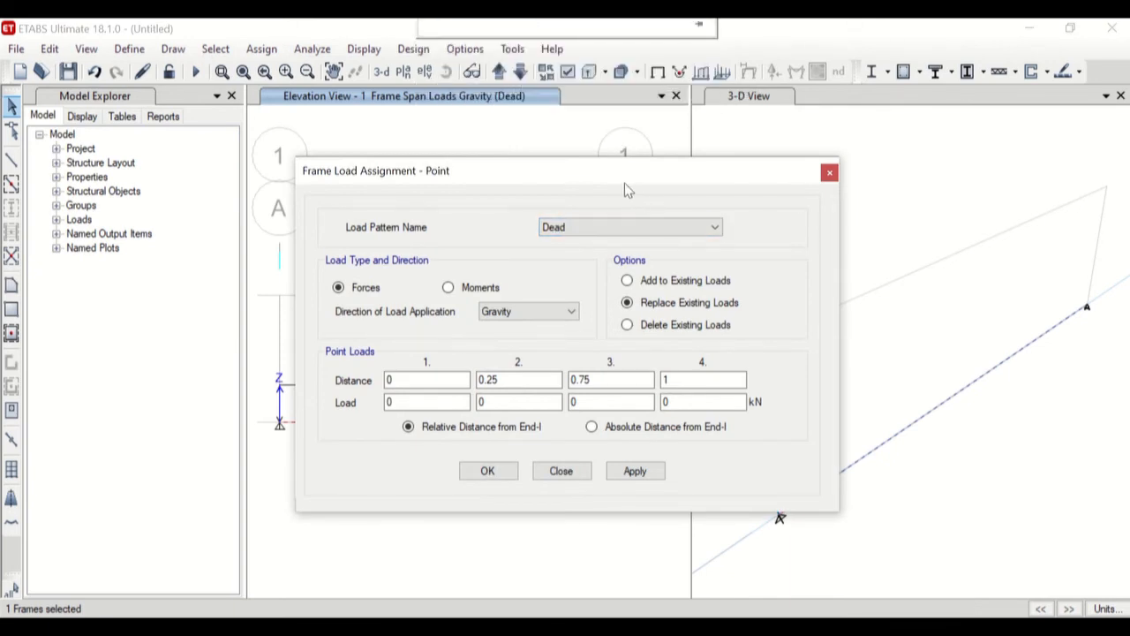
pyautogui.moveTo(621, 176); pyautogui.dragTo(683, 158)
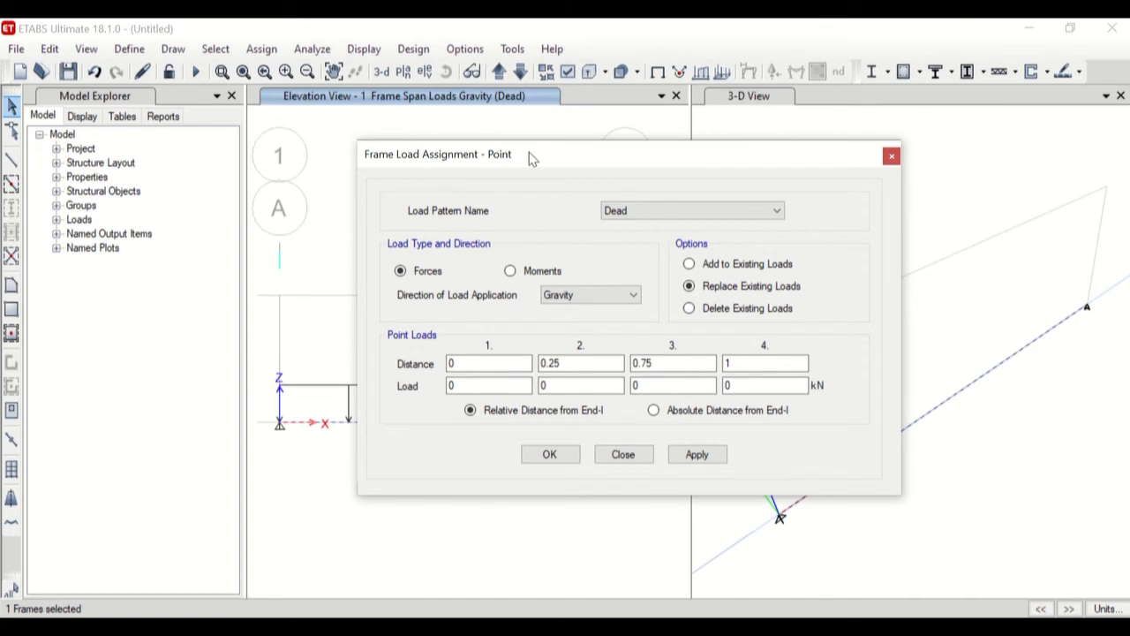
pyautogui.moveTo(527, 154); pyautogui.dragTo(755, 145)
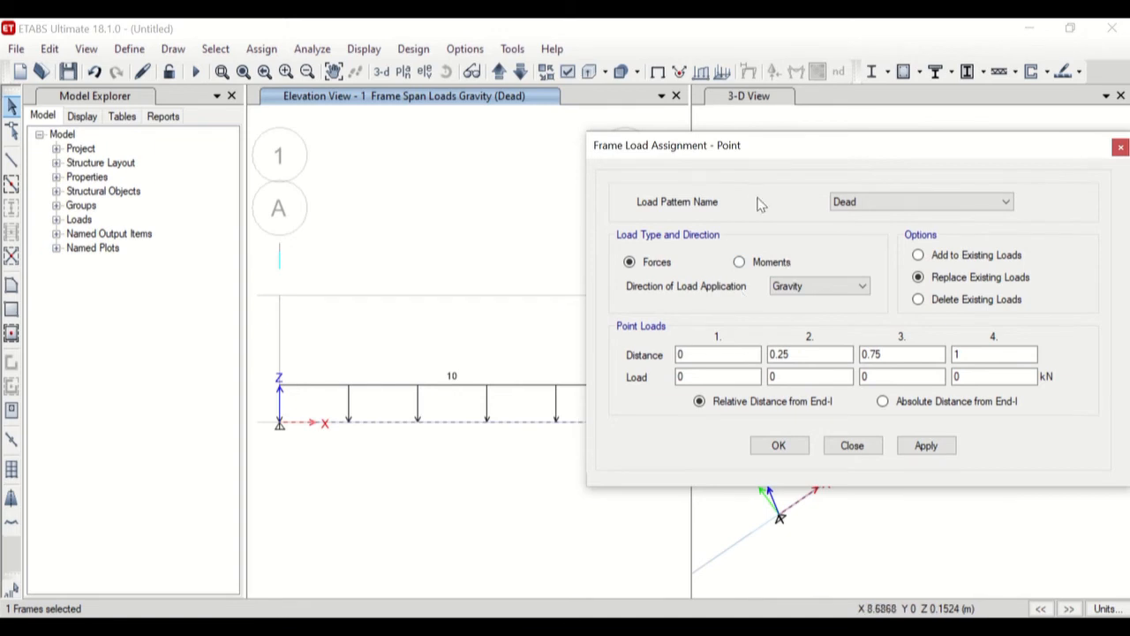
pyautogui.moveTo(717, 148); pyautogui.dragTo(923, 107)
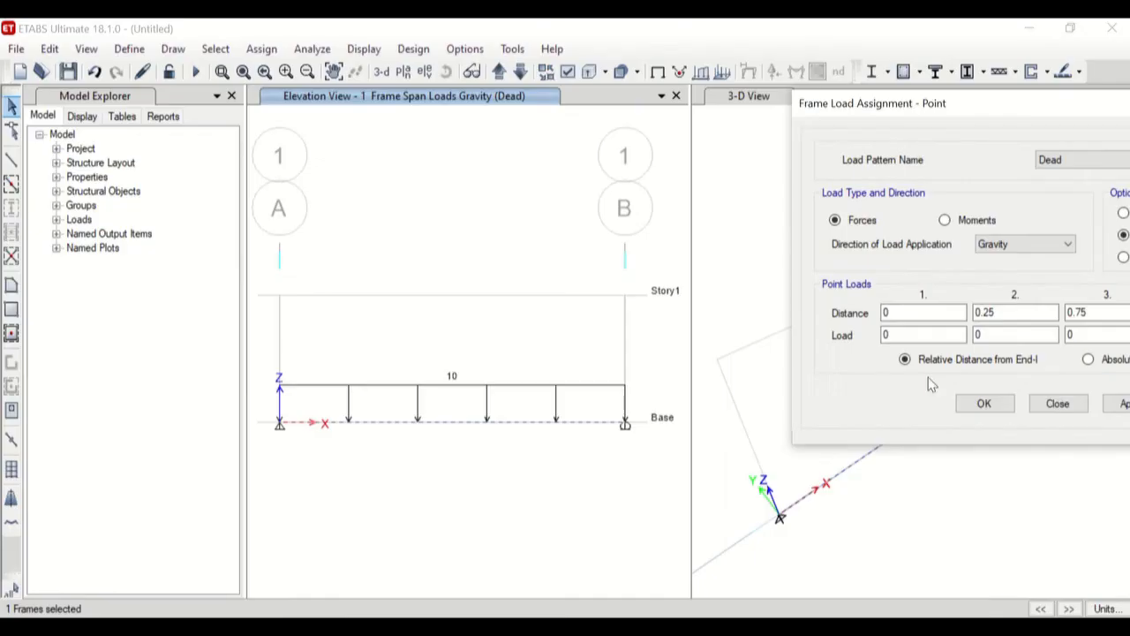
pyautogui.moveTo(933, 106); pyautogui.dragTo(609, 126)
# Assign a 100 kN Dead gravity point load at relative distance 0.5 from End-I of the base beam.
pyautogui.click(661, 332)
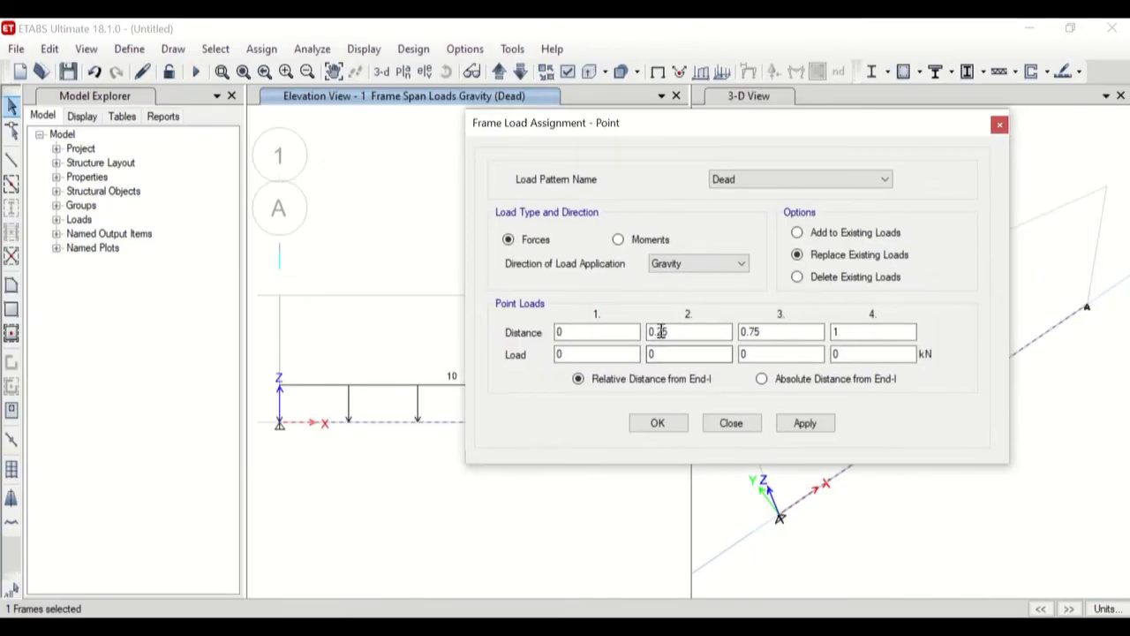
pyautogui.moveTo(656, 332); pyautogui.dragTo(740, 347)
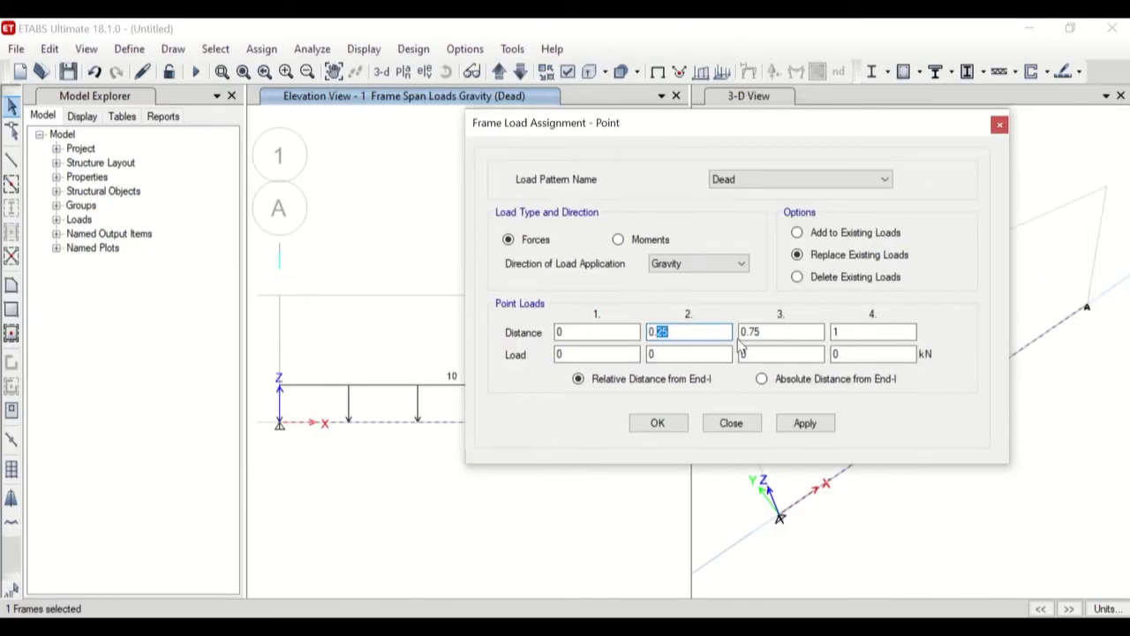
pyautogui.write('5')
pyautogui.click(663, 355)
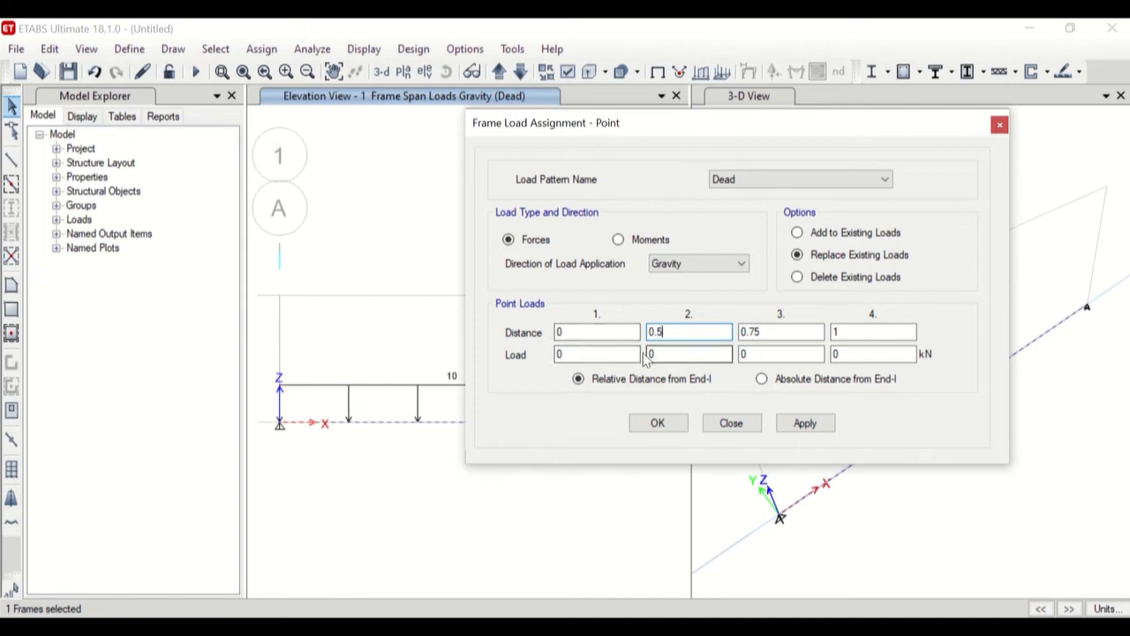
pyautogui.moveTo(663, 356); pyautogui.dragTo(636, 356)
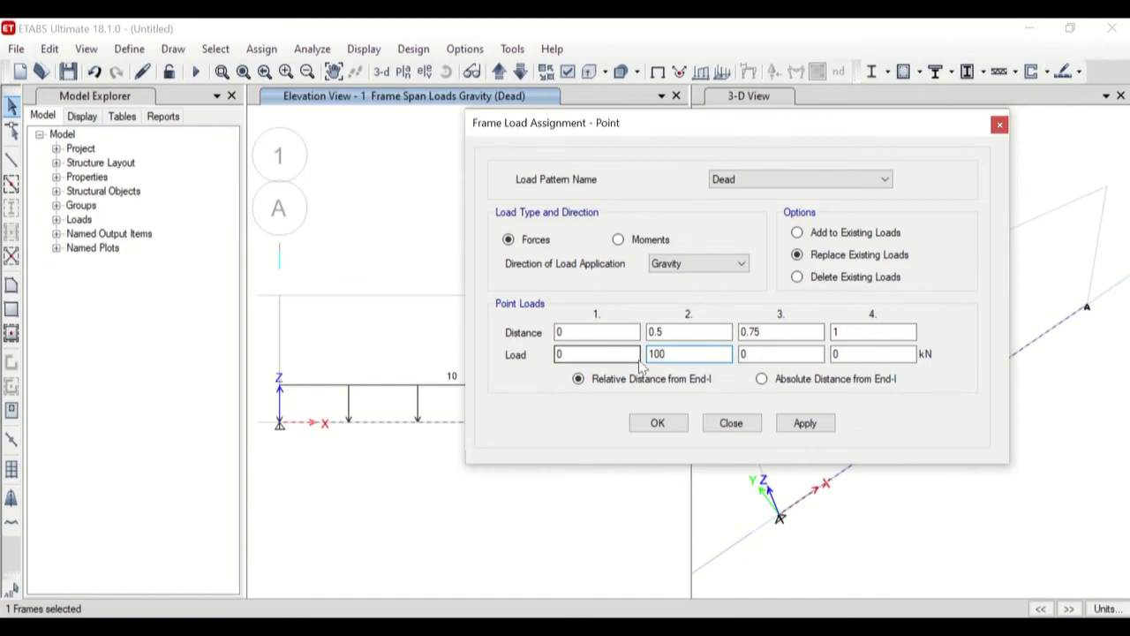
pyautogui.click(667, 431)
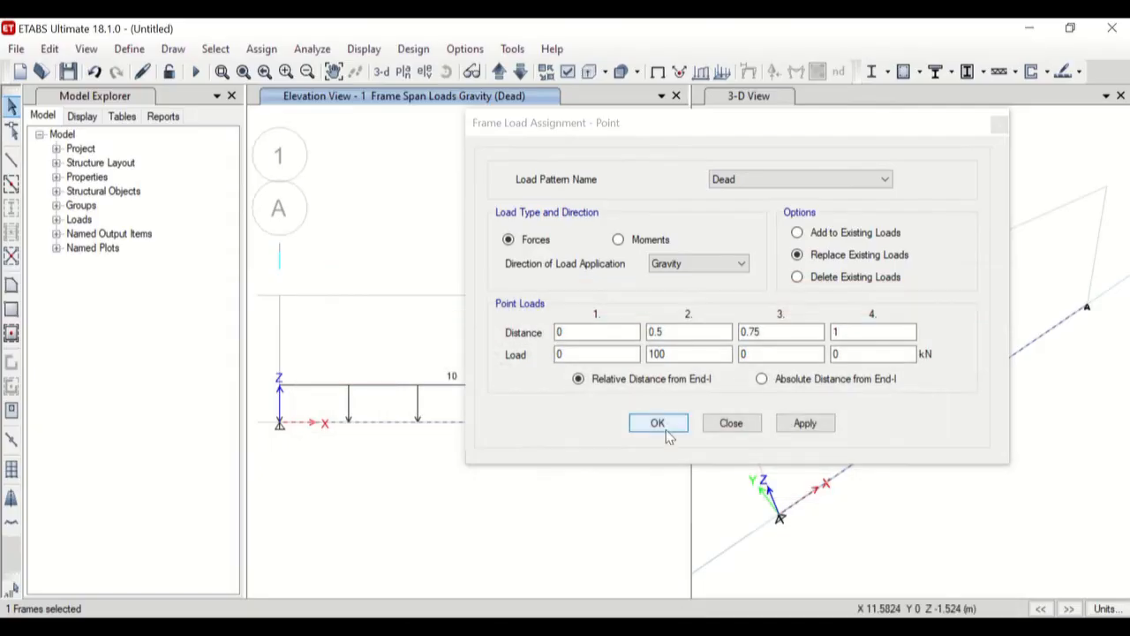
pyautogui.click(690, 353)
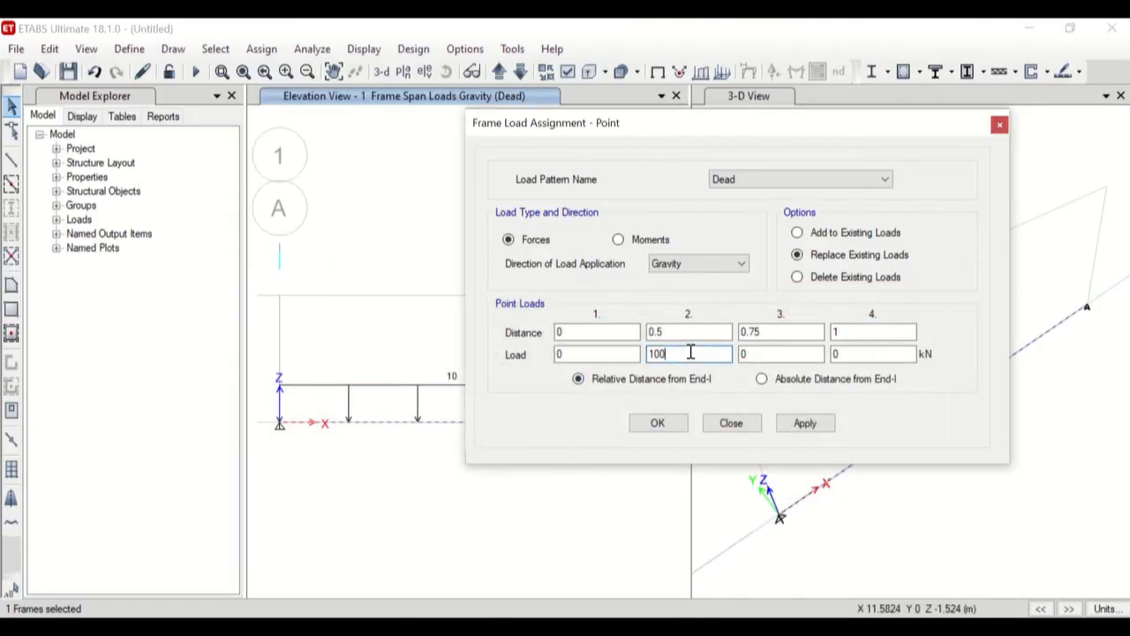
pyautogui.click(803, 424)
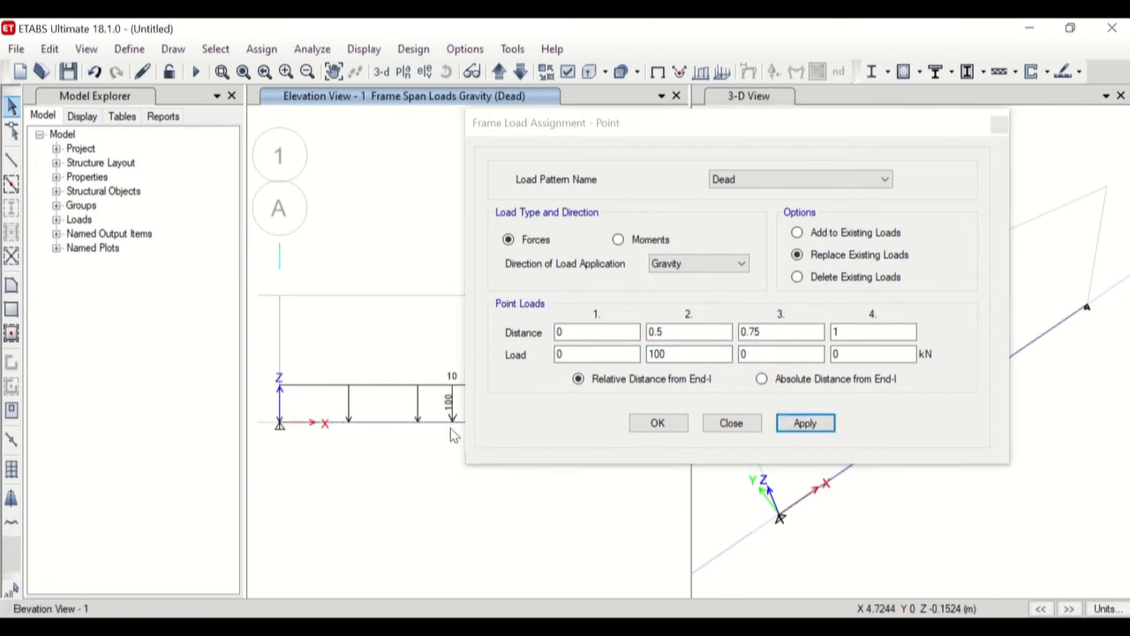
pyautogui.click(731, 424)
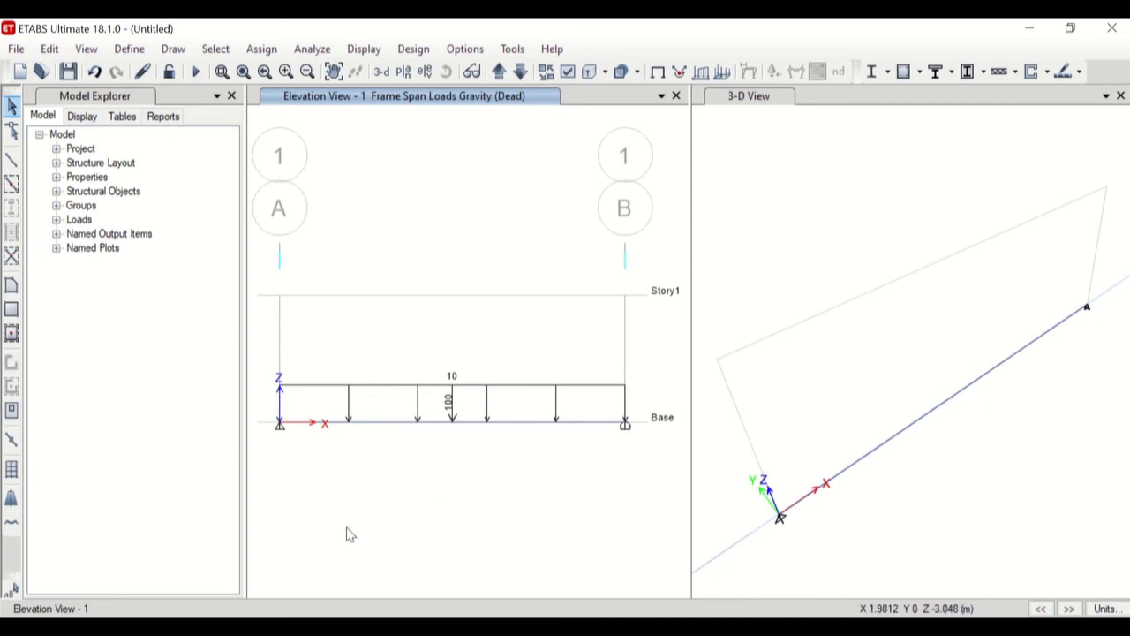
# Set the building's active degrees of freedom to XZ Plane, keeping only UX, UZ and RY active.
pyautogui.click(313, 48)
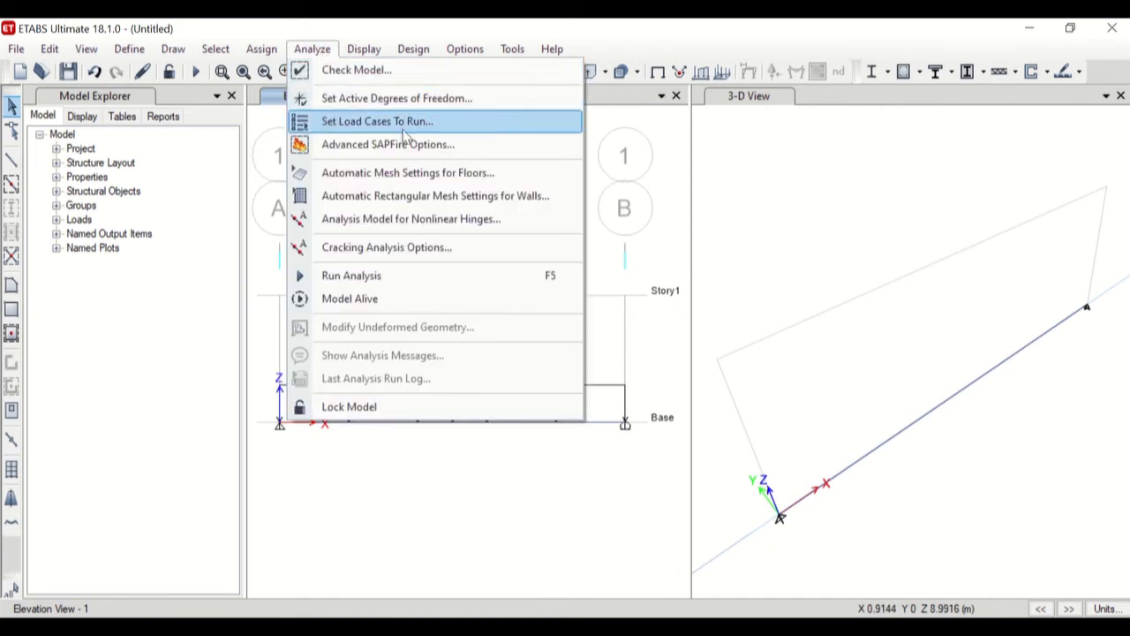
pyautogui.click(453, 103)
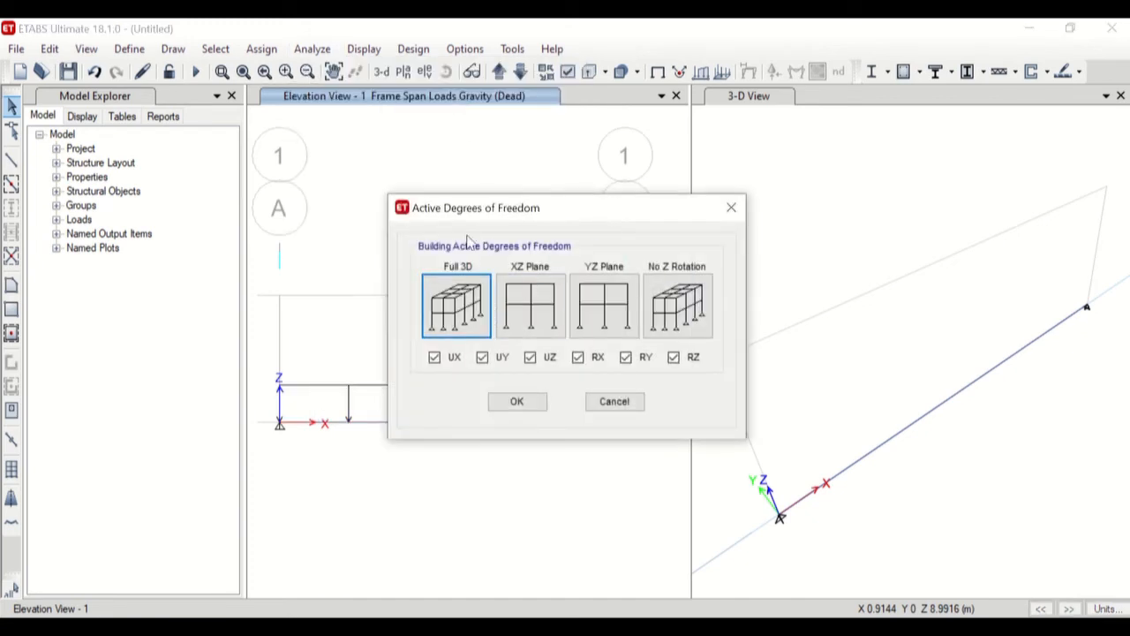
pyautogui.click(532, 322)
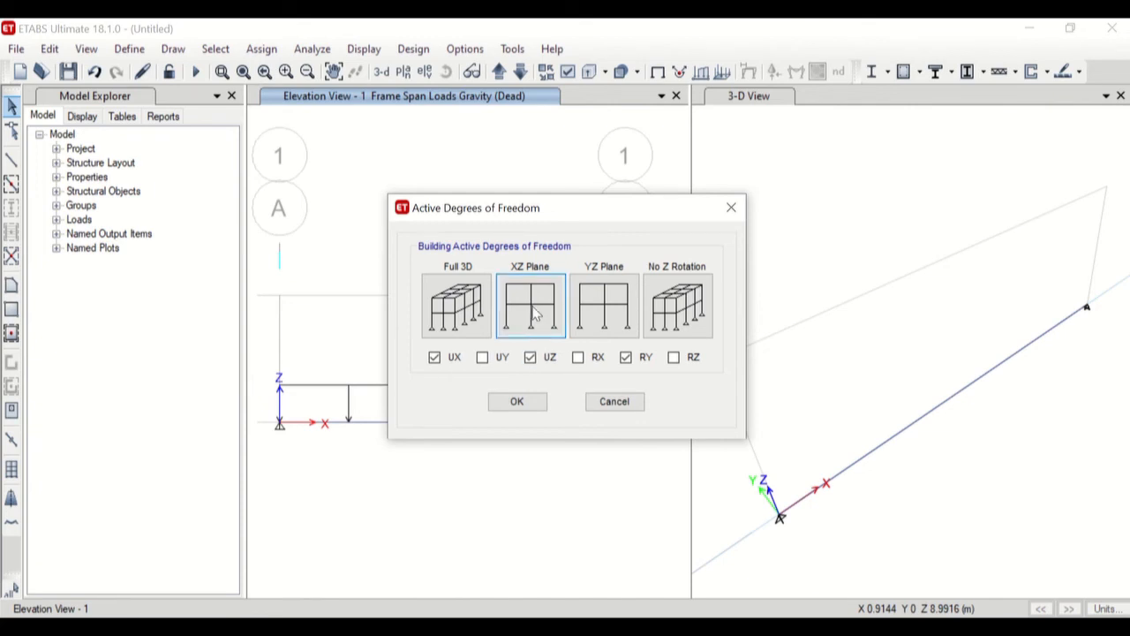
pyautogui.click(537, 404)
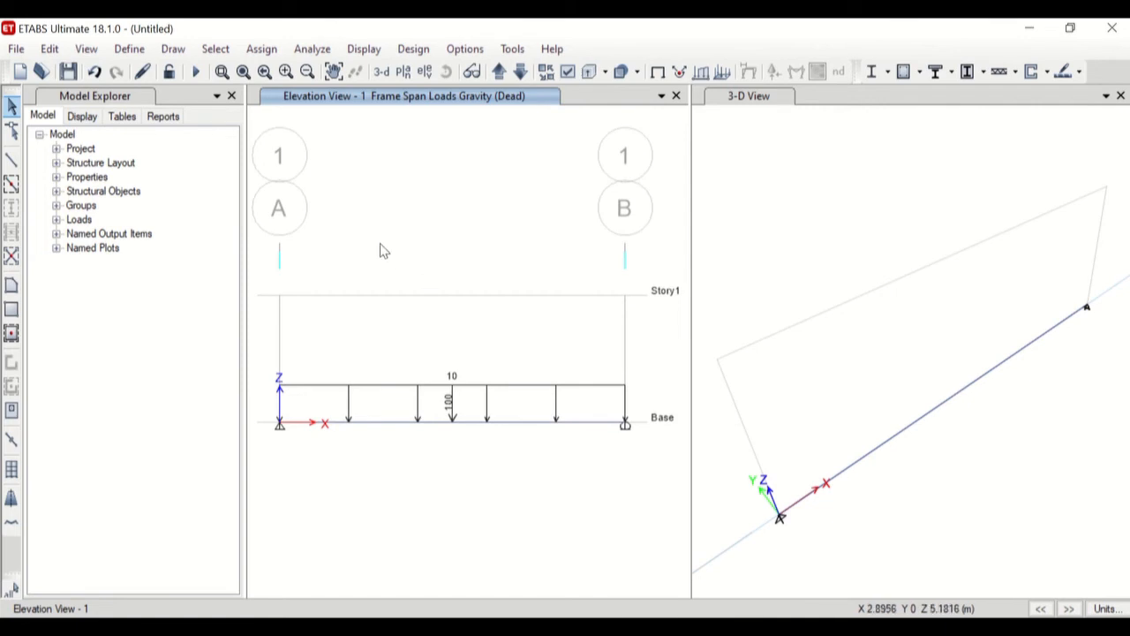
# Start the analysis run and create a folder named "latihaN ETABS" in the parent ANALISA STRUKTUR folder for the model file.
pyautogui.click(313, 49)
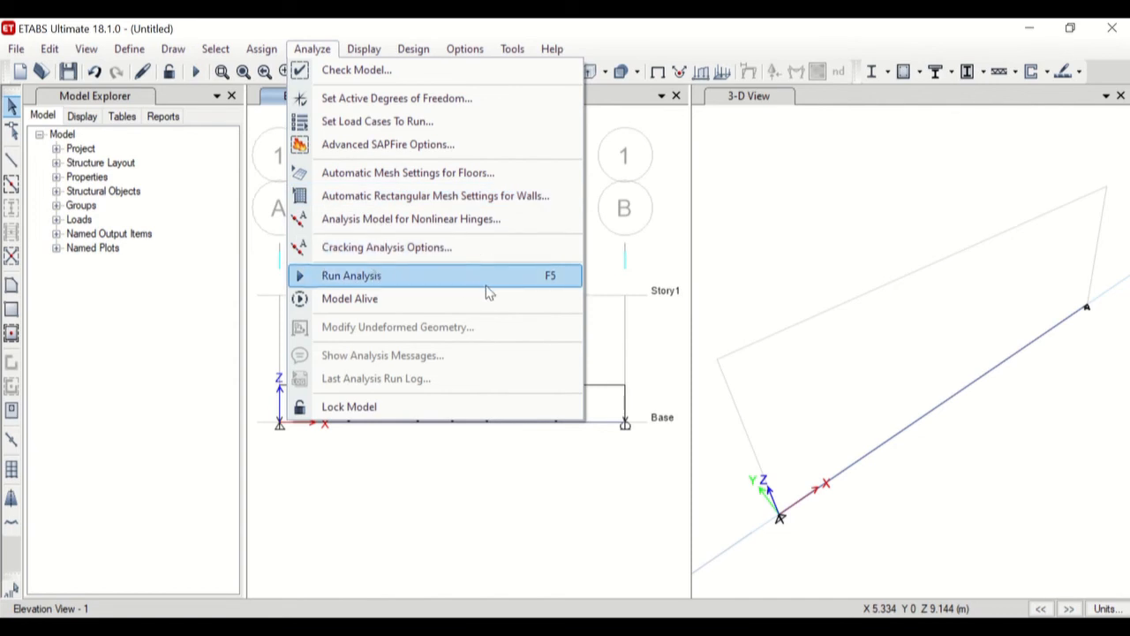
pyautogui.click(430, 504)
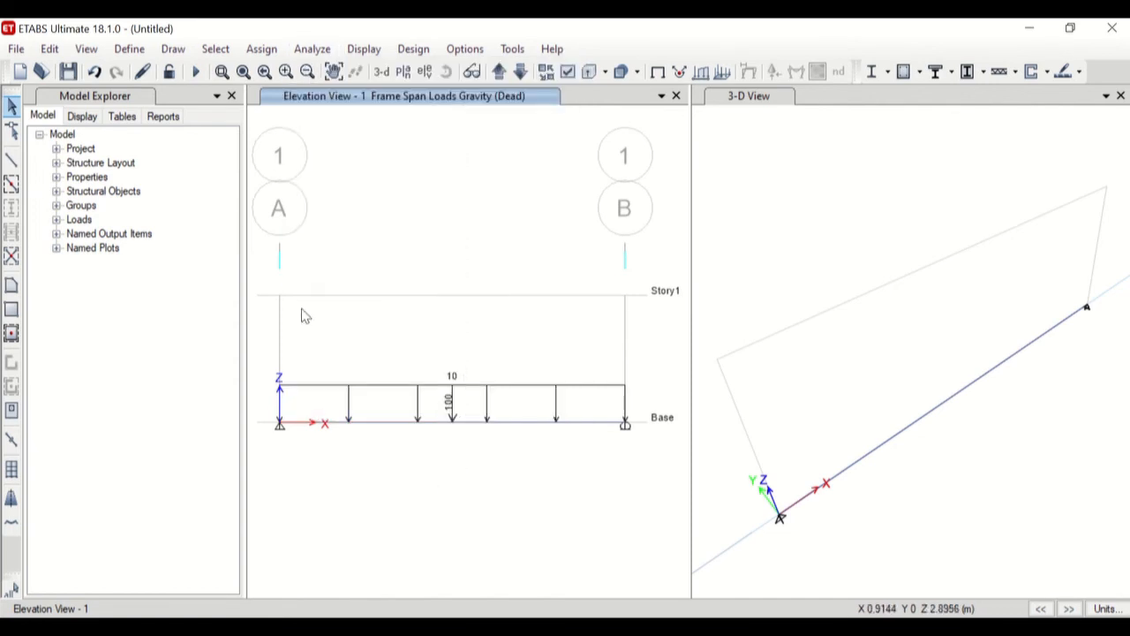
pyautogui.click(196, 75)
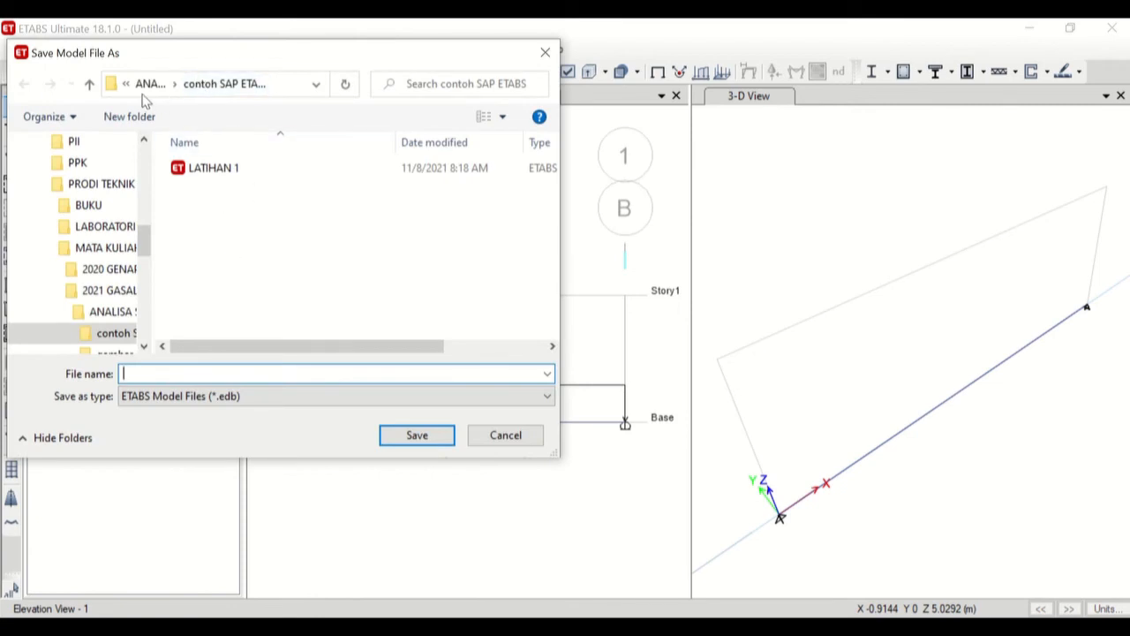
pyautogui.click(151, 87)
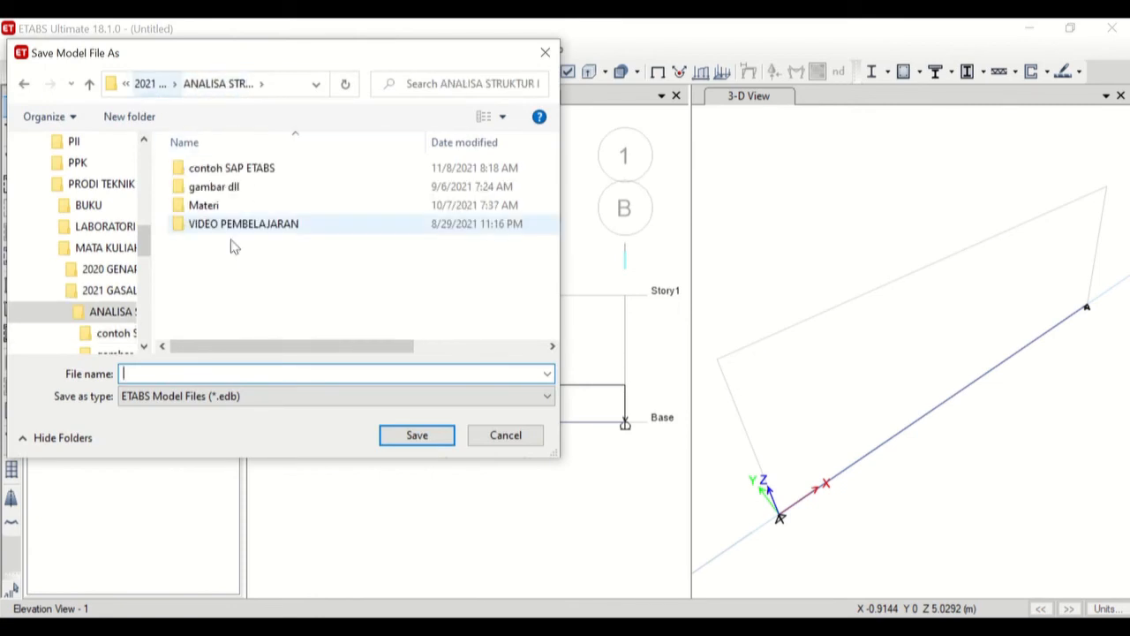
pyautogui.click(131, 116)
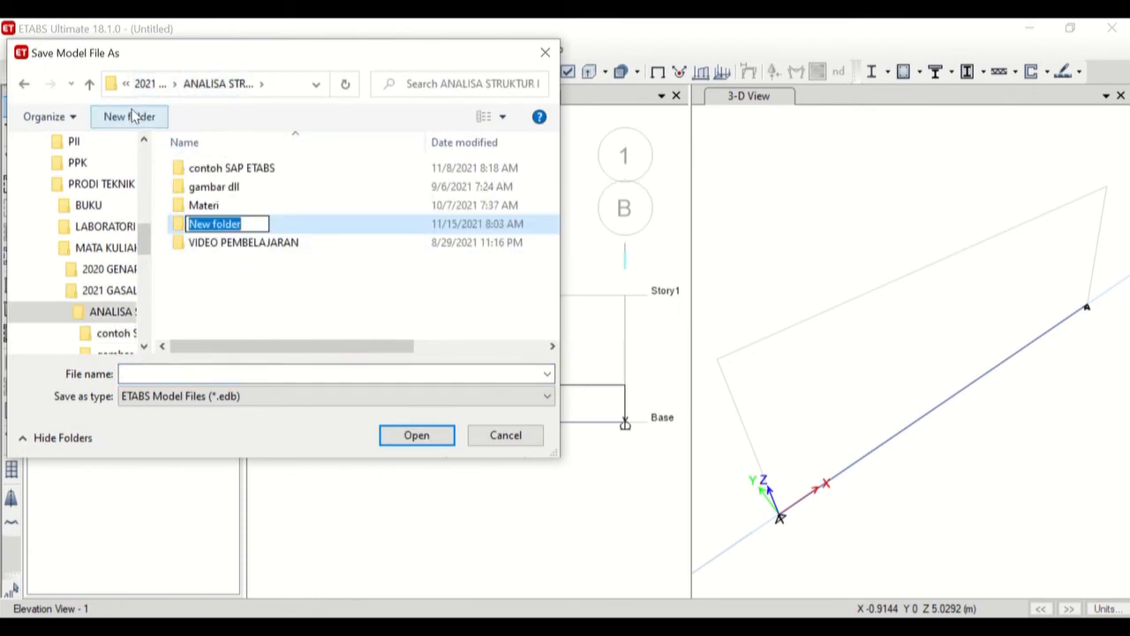
pyautogui.write('la')
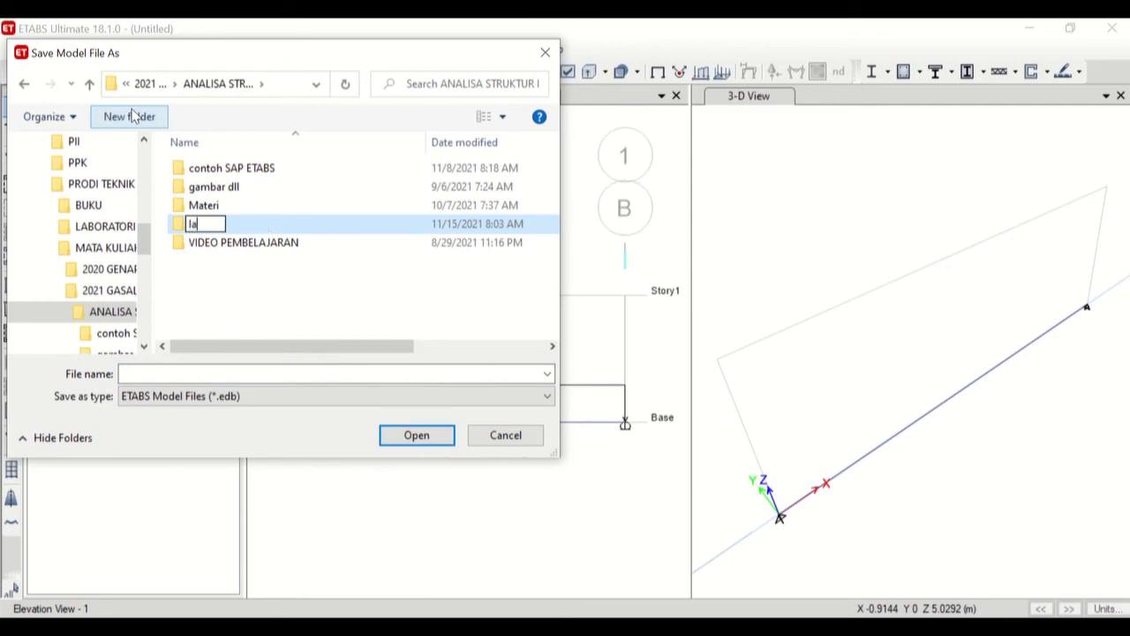
pyautogui.write('tihaN ETABS')
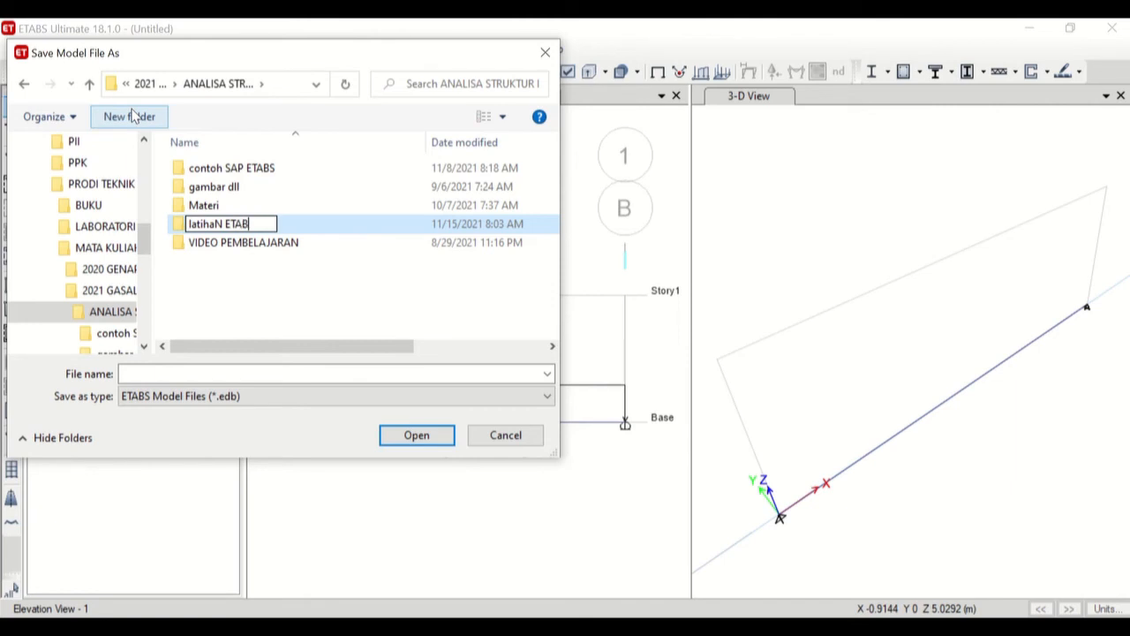
pyautogui.press('Return')
pyautogui.press('Return')
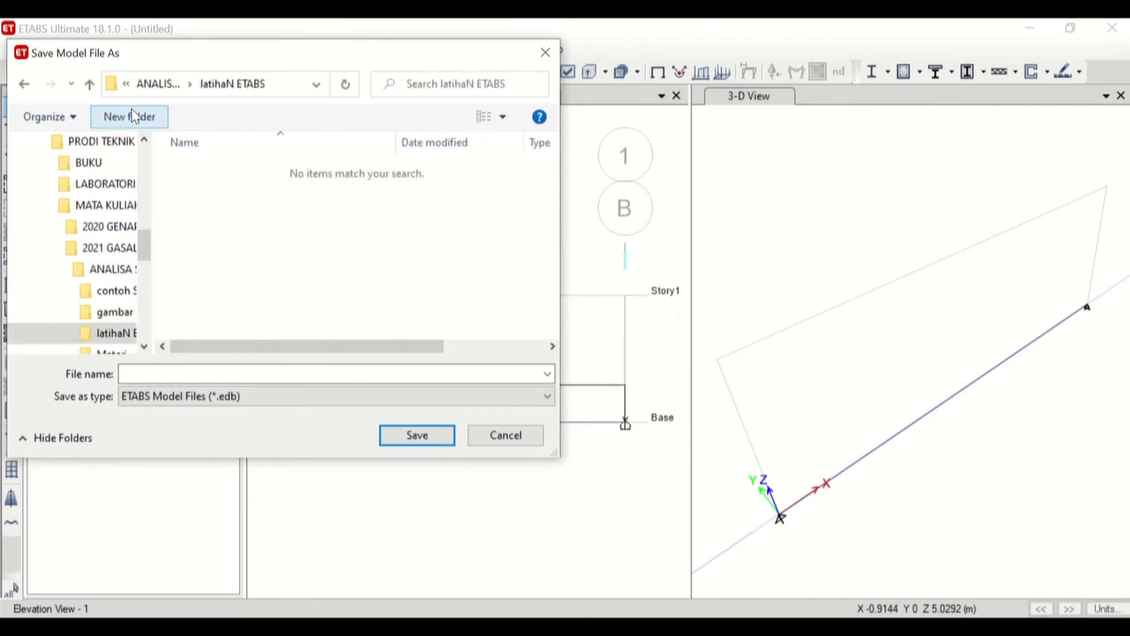
# Save the model as LATIHAN 1 in the new folder, let the analysis run and dismiss its messages.
pyautogui.click(141, 373)
pyautogui.write('LATIHAN 1')
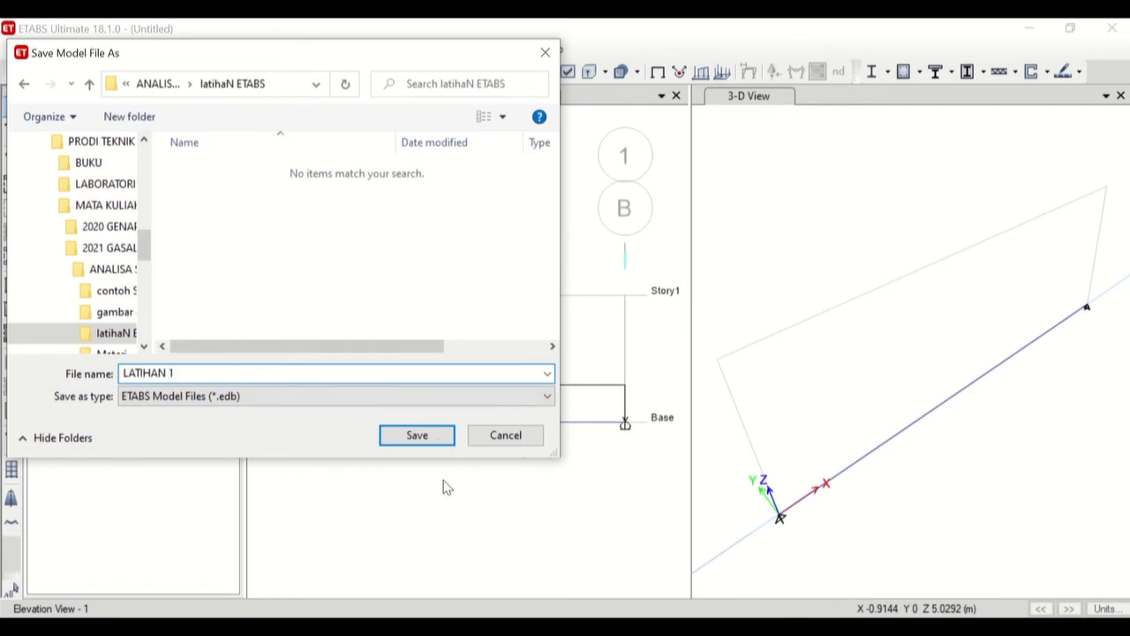
pyautogui.click(419, 436)
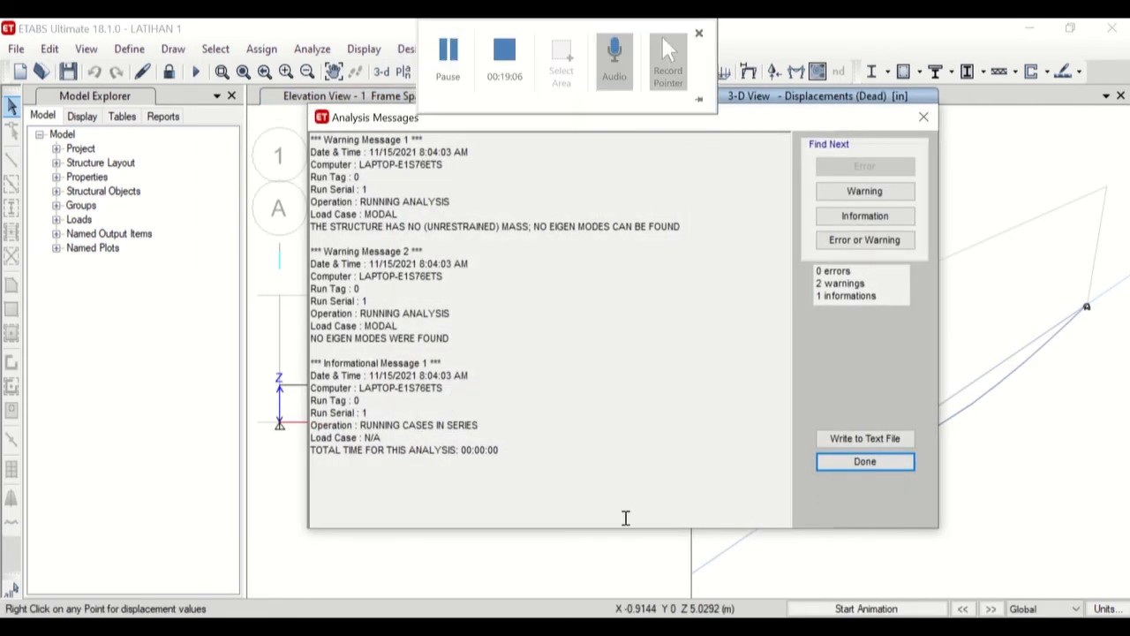
pyautogui.click(866, 463)
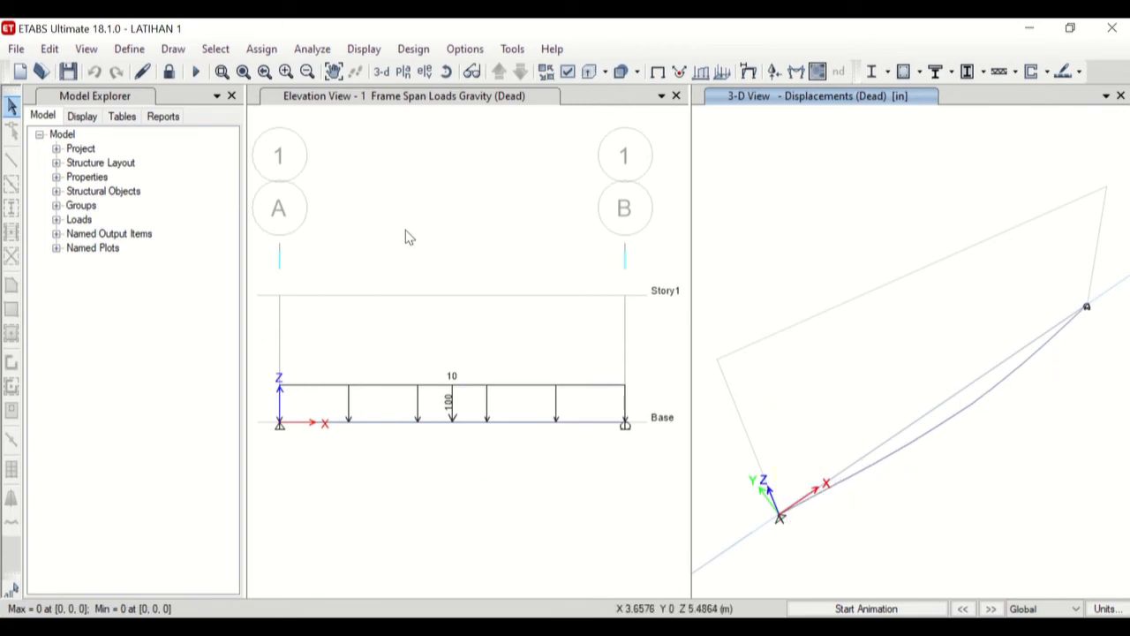
# Display the filled Moment 3-3 diagram for the Dead case in the elevation view, without values at controlling stations.
pyautogui.click(435, 181)
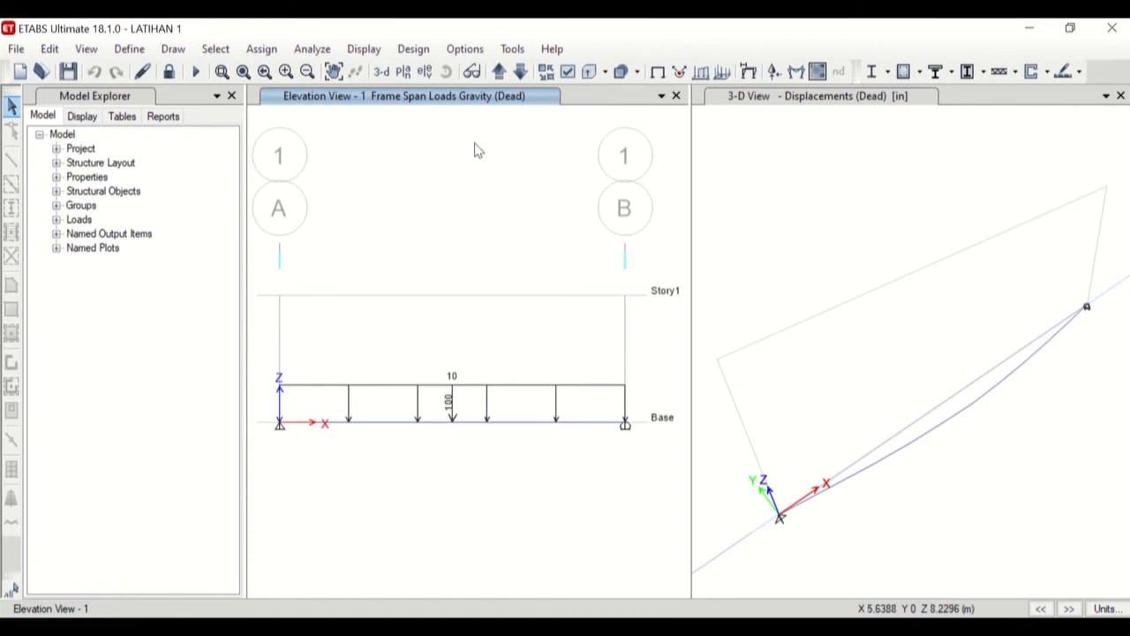
pyautogui.click(796, 78)
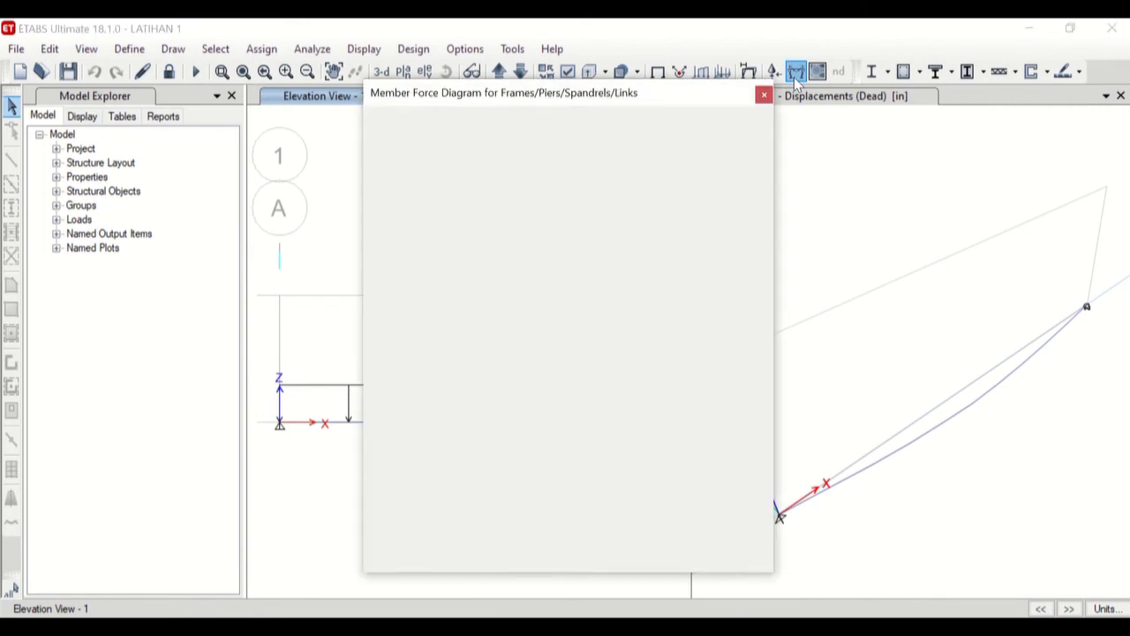
pyautogui.moveTo(550, 94); pyautogui.dragTo(881, 93)
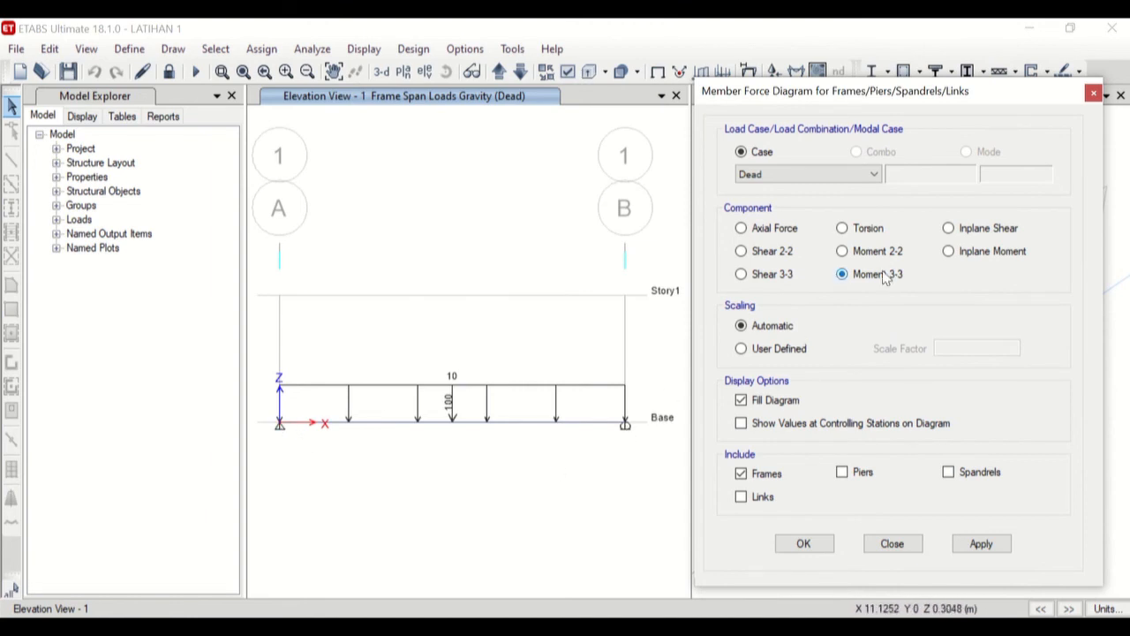
pyautogui.click(770, 426)
pyautogui.click(780, 402)
pyautogui.click(785, 400)
pyautogui.click(781, 425)
pyautogui.click(981, 543)
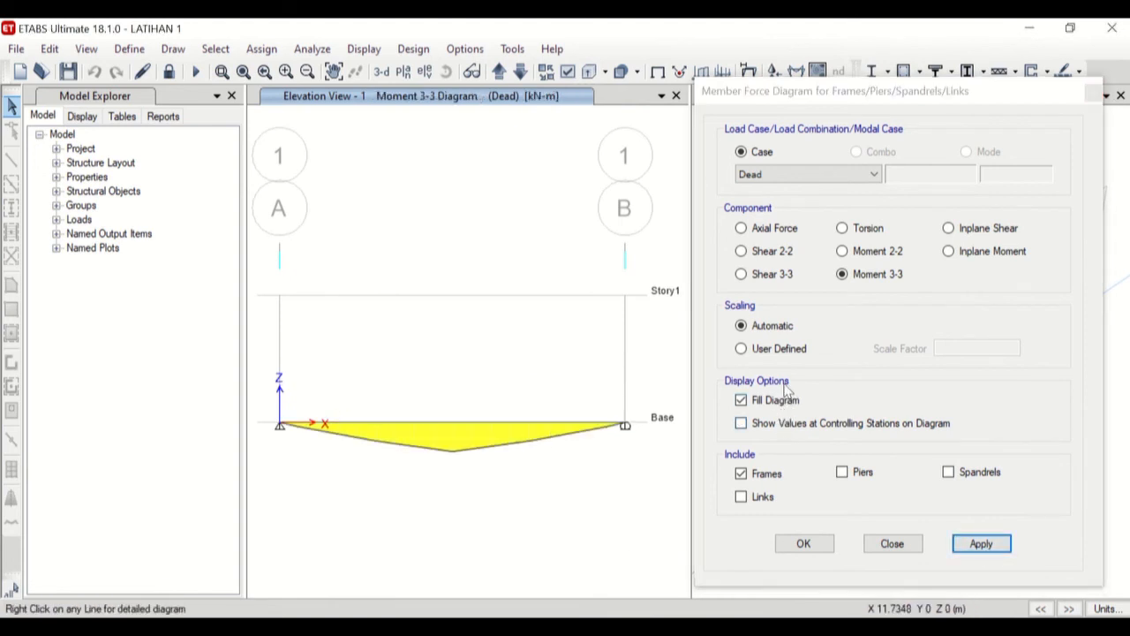
# Redisplay the Moment 3-3 diagram unfilled, with values shown at controlling stations.
pyautogui.click(766, 424)
pyautogui.click(773, 403)
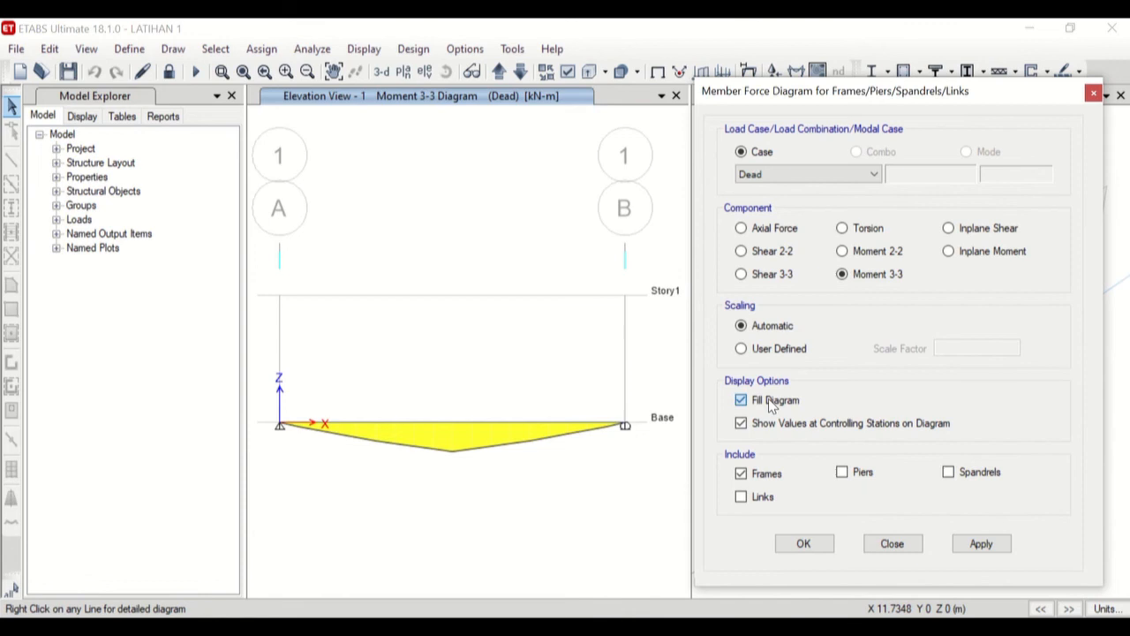
pyautogui.click(981, 543)
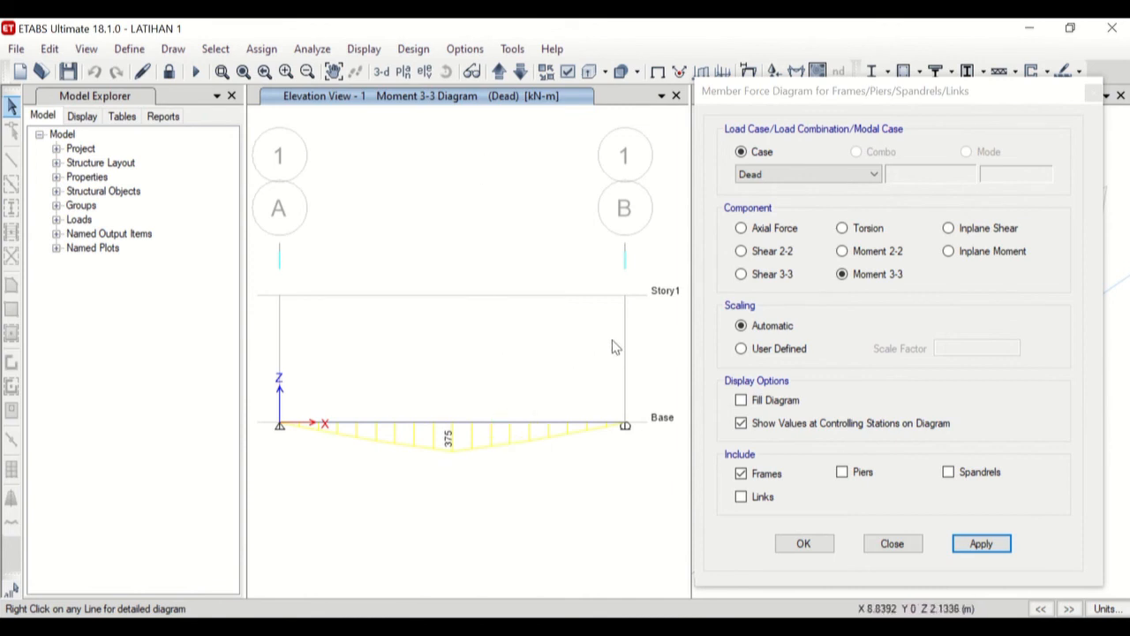
# Display the beam's Shear 2-2 and Axial Force diagrams for the Dead case in turn, and close the force diagram settings.
pyautogui.click(766, 255)
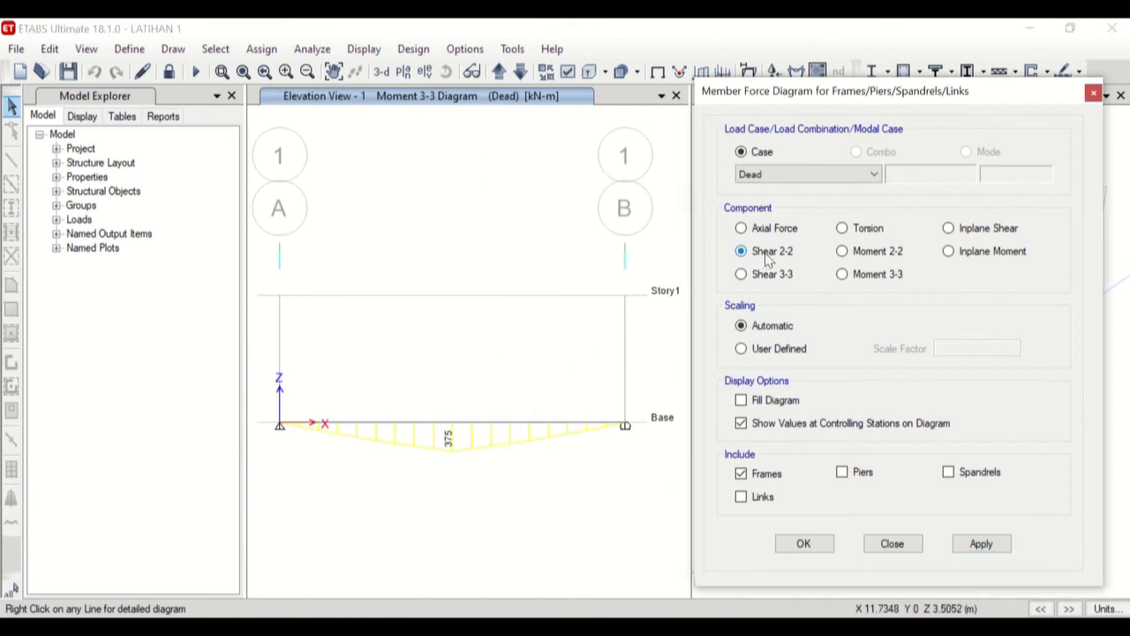
pyautogui.click(955, 543)
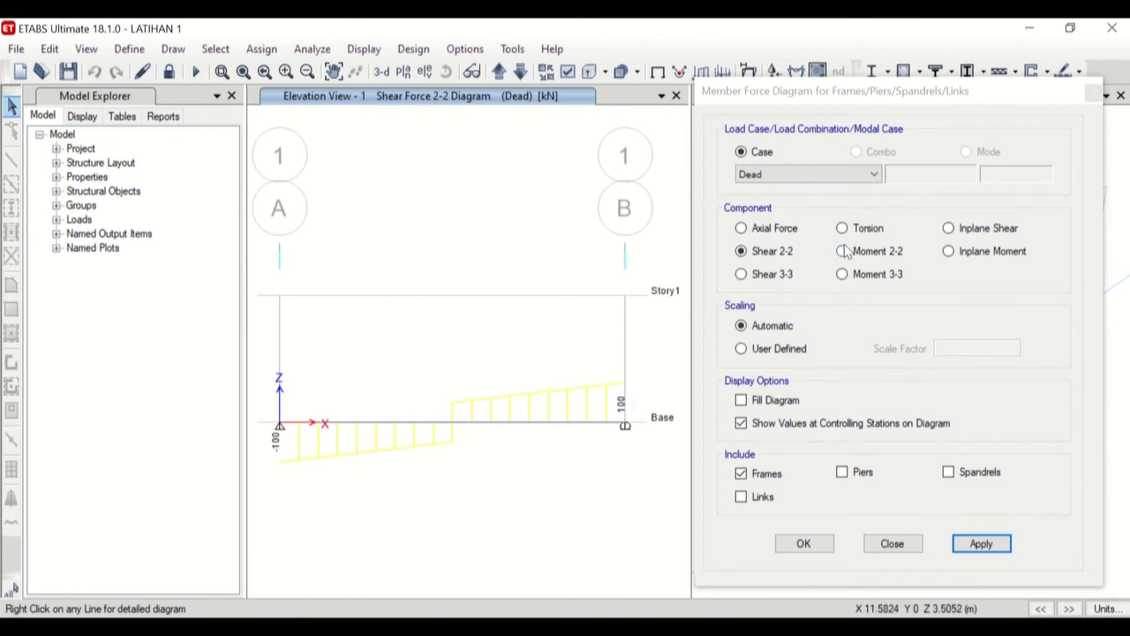
pyautogui.click(756, 233)
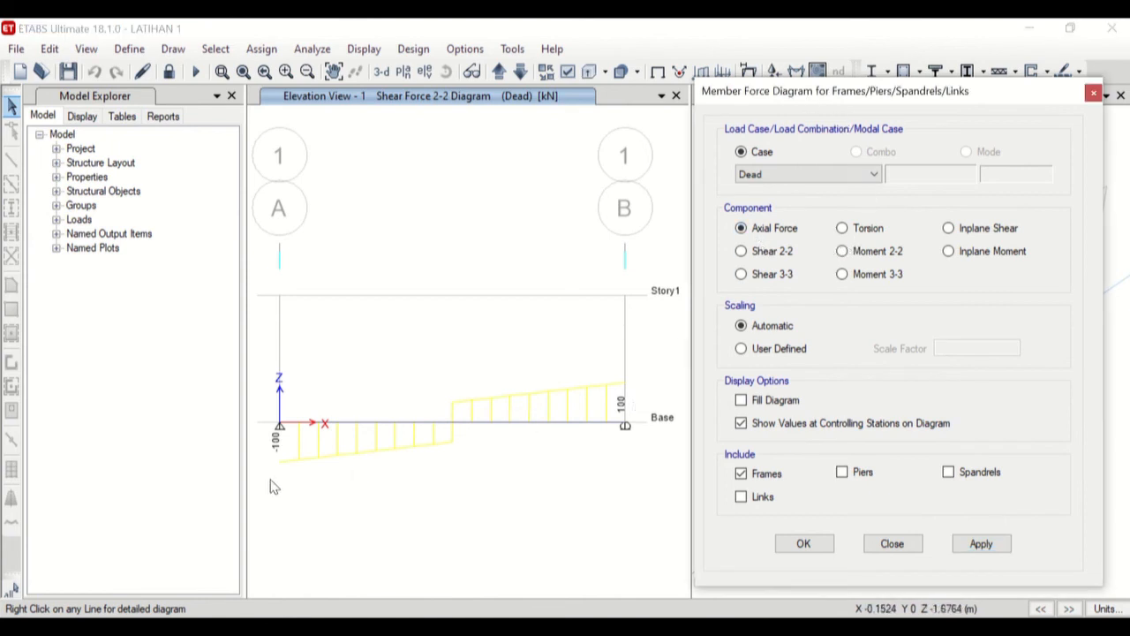
pyautogui.click(958, 548)
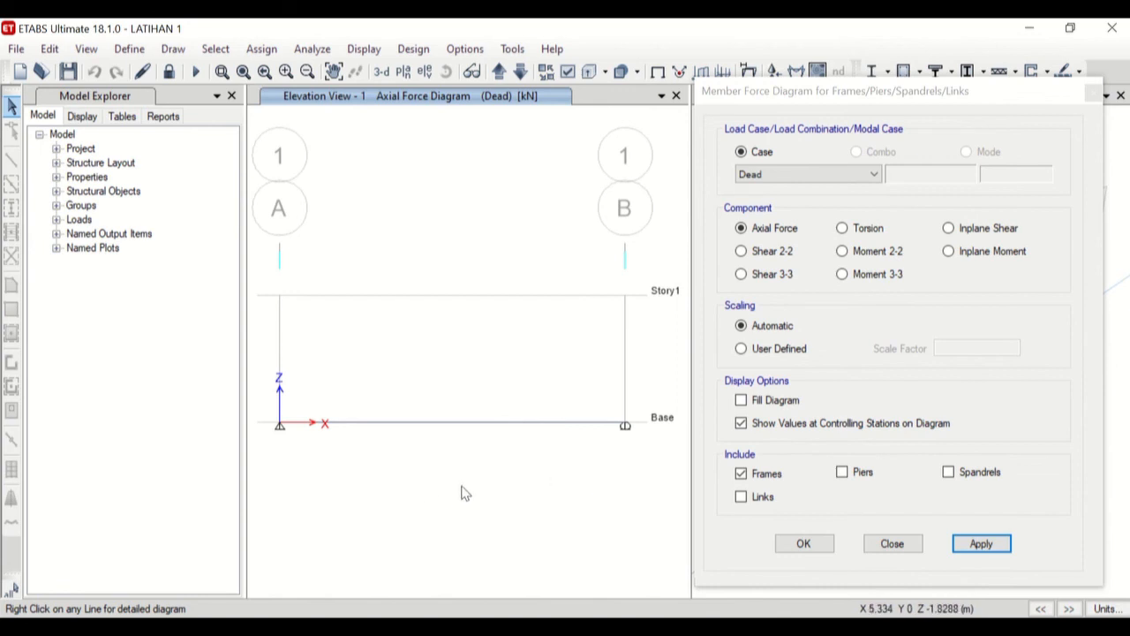
pyautogui.click(891, 543)
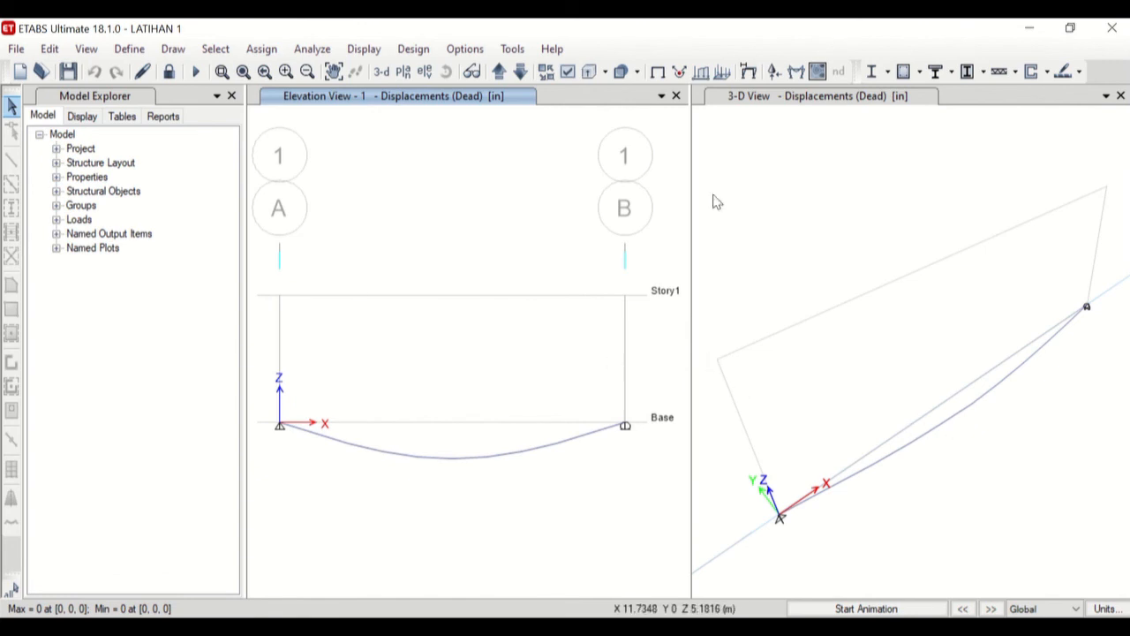
# Display the Dead case support reactions as arrows in the elevation view, with only the Fx and Fz components included.
pyautogui.click(774, 74)
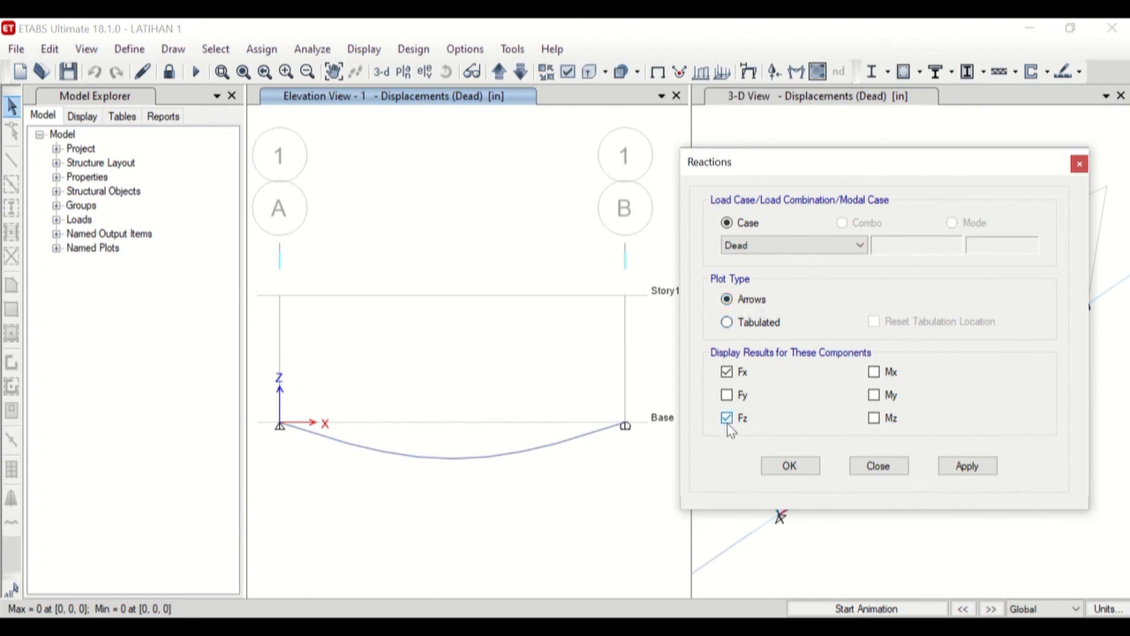
pyautogui.click(727, 371)
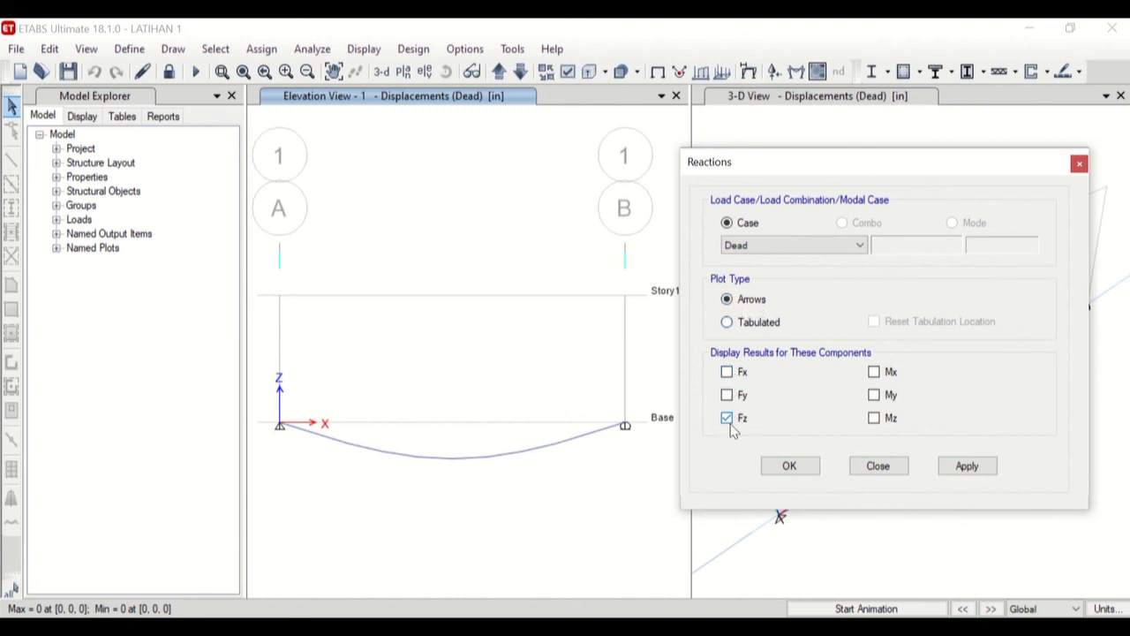
pyautogui.click(726, 372)
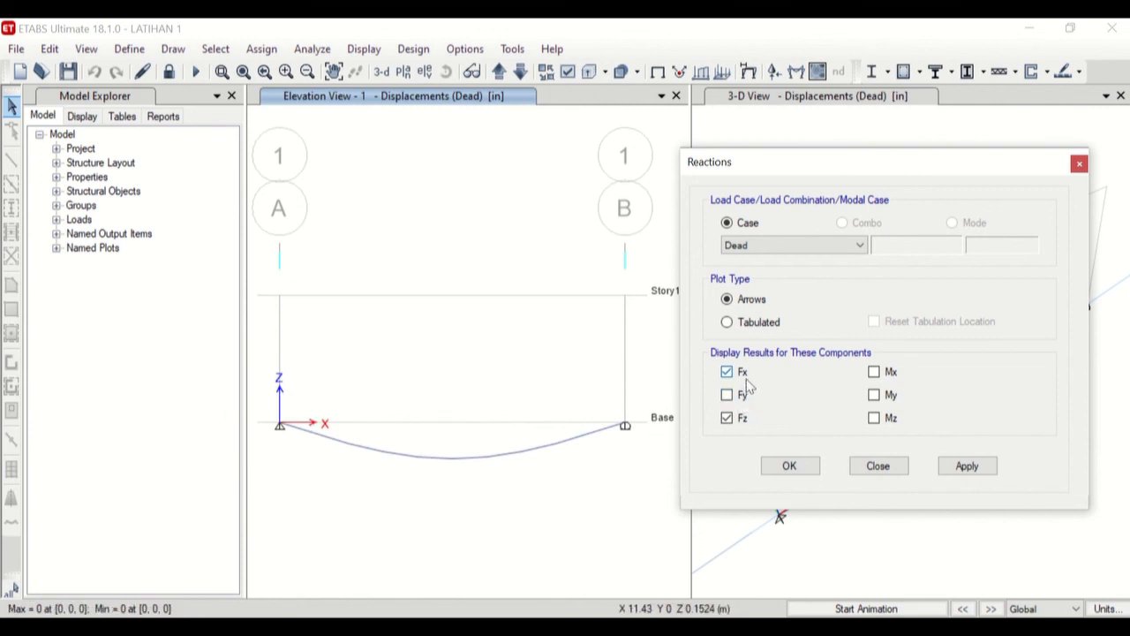
pyautogui.click(978, 468)
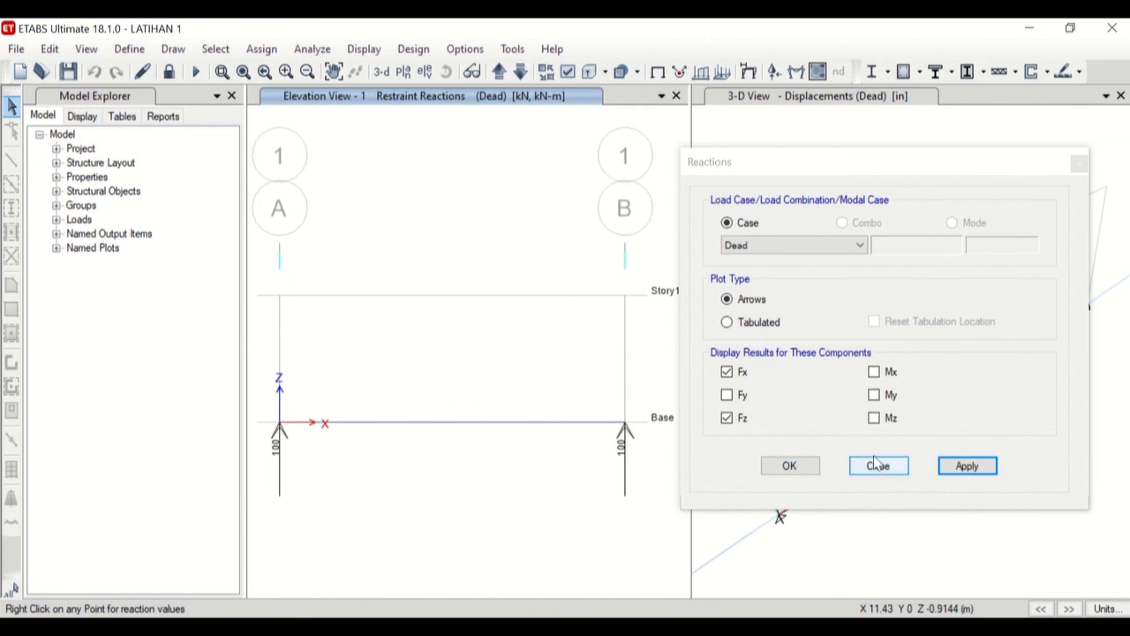
pyautogui.click(790, 466)
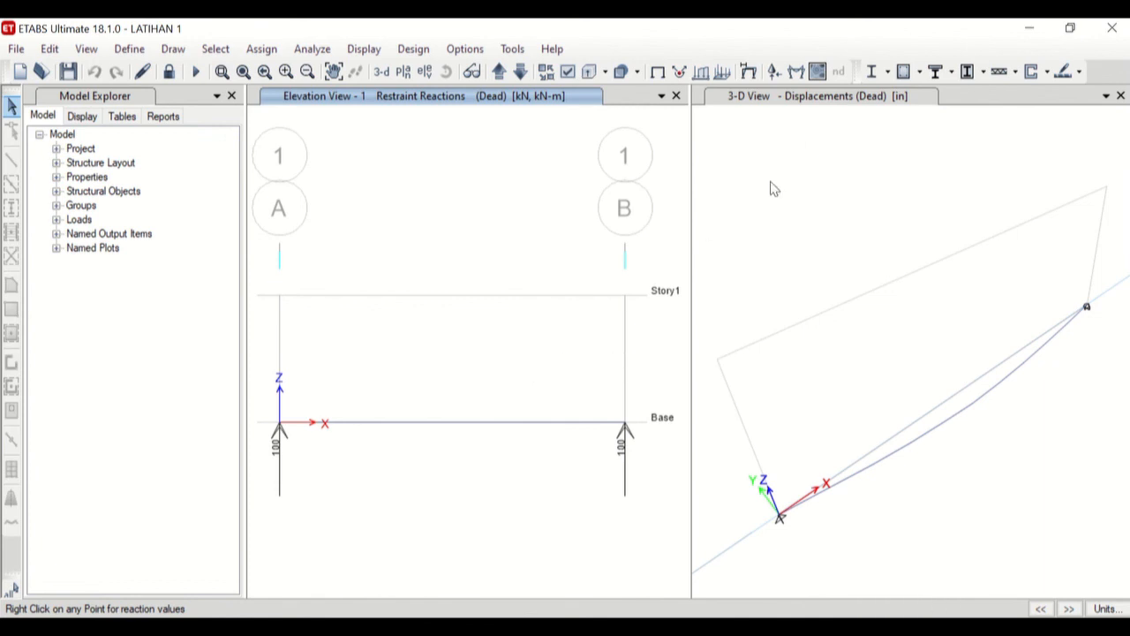
# Replace the reactions in the elevation view with the filled Moment 3-3 diagram for the Dead case.
pyautogui.click(794, 74)
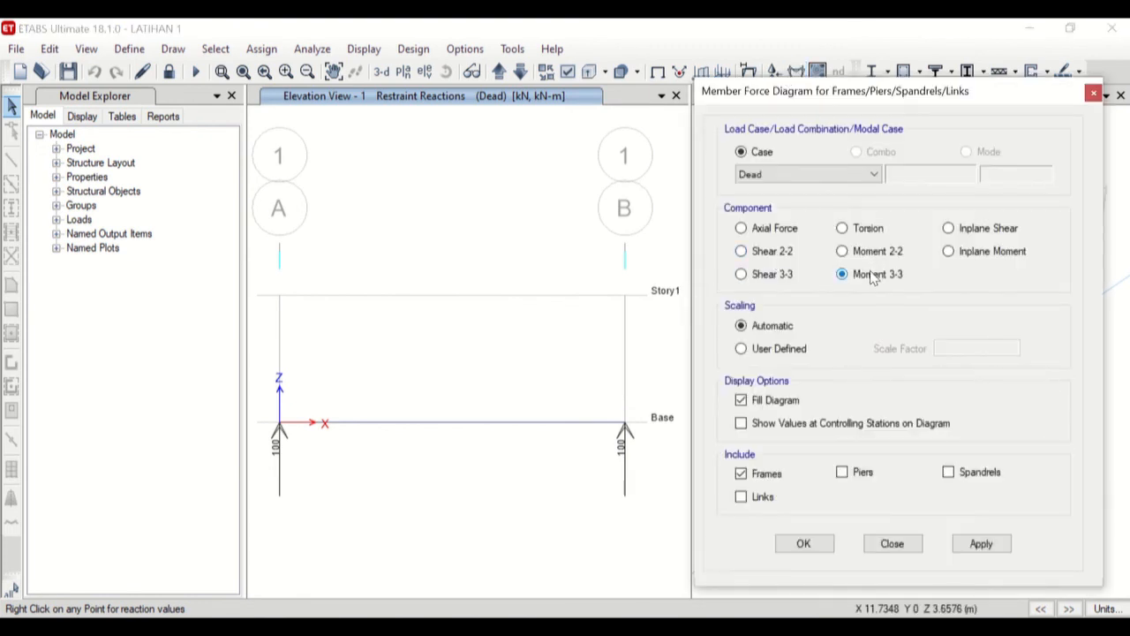
pyautogui.click(994, 548)
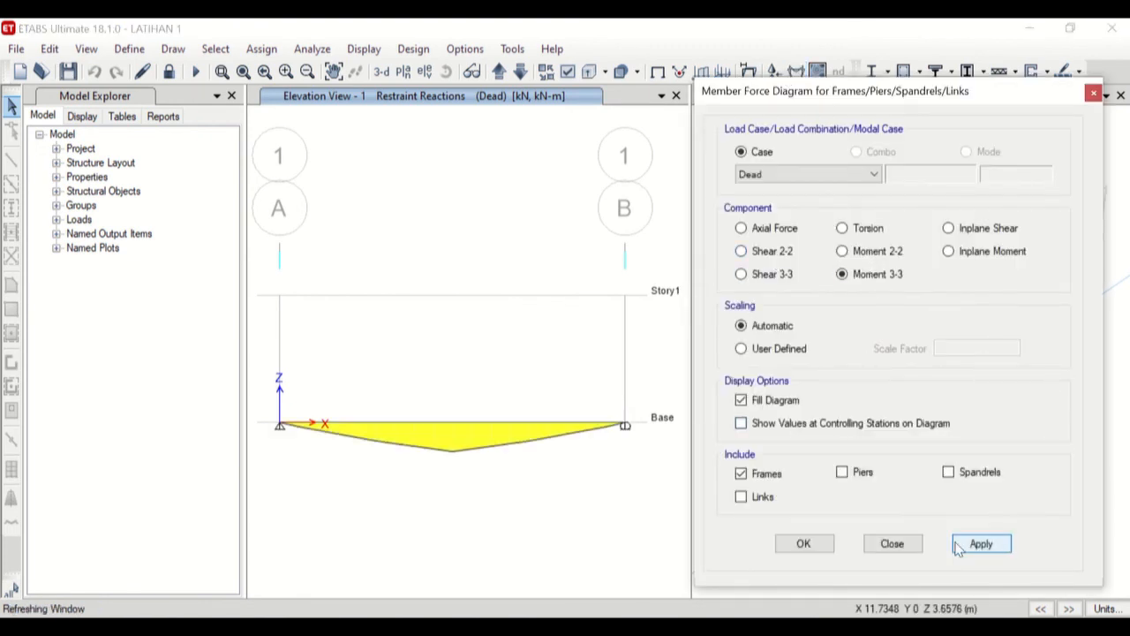
pyautogui.click(804, 544)
# Open the base beam's detailed force diagrams, examine shear, moment and deflection values between End-I and midspan, and close them.
pyautogui.moveTo(503, 425)
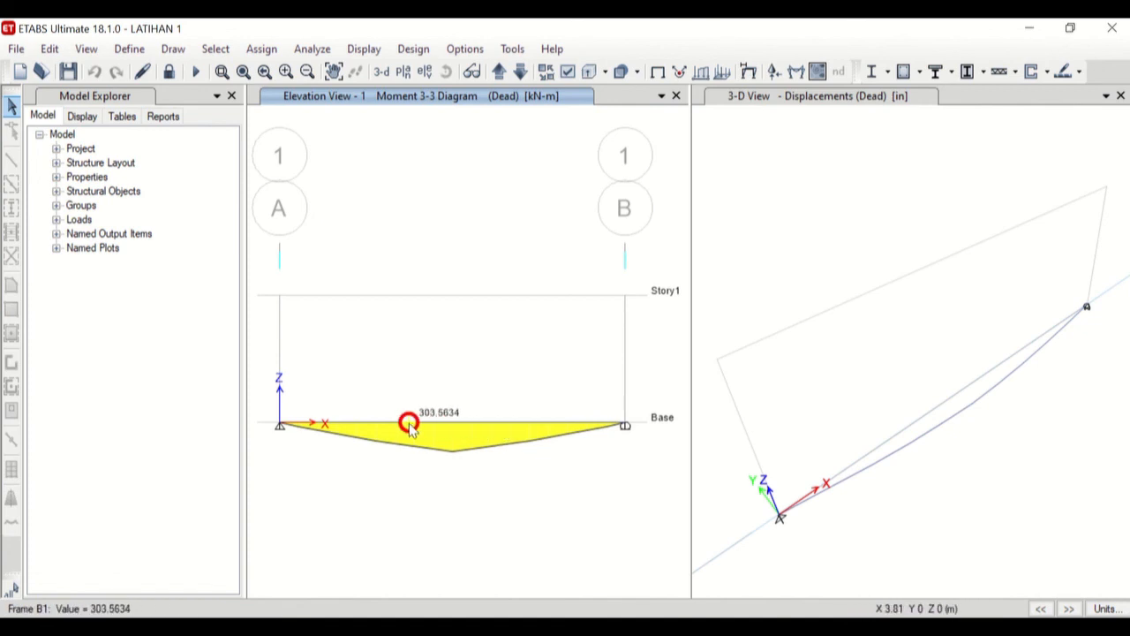
pyautogui.rightClick(468, 426)
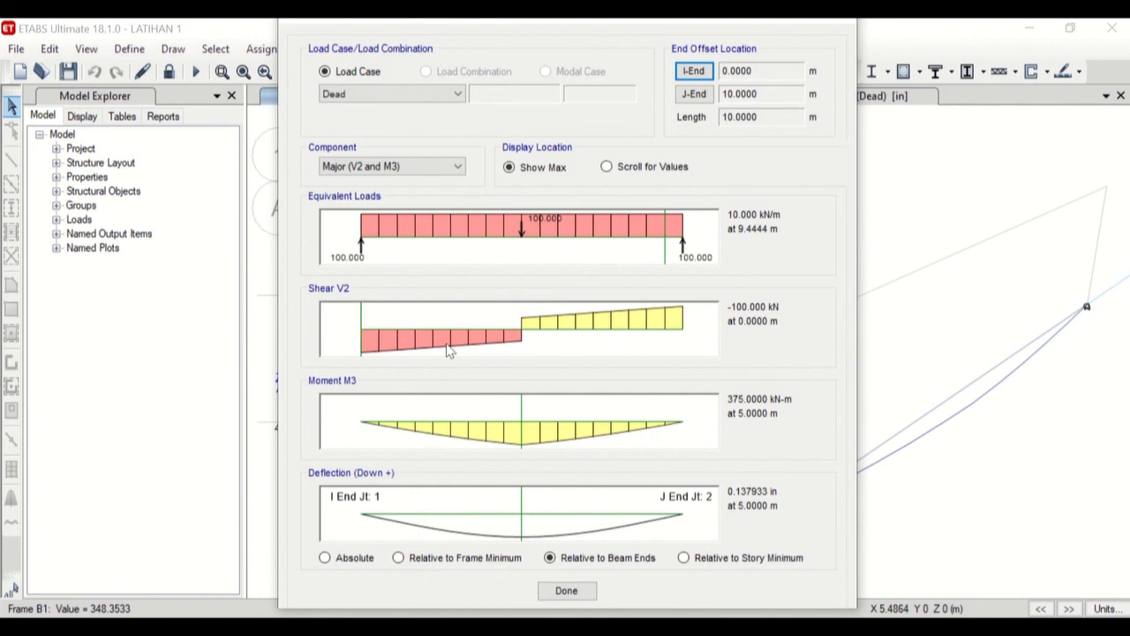
pyautogui.moveTo(371, 342)
pyautogui.mouseDown()
pyautogui.moveTo(689, 346)
pyautogui.moveTo(360, 354)
pyautogui.mouseUp()
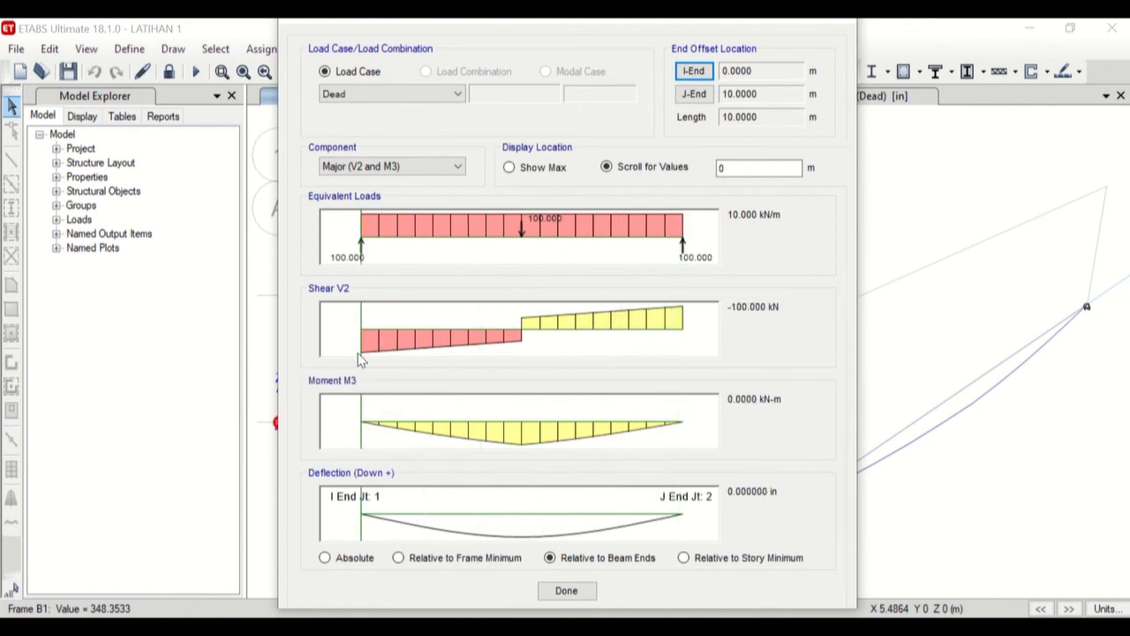
pyautogui.moveTo(365, 436); pyautogui.dragTo(521, 446)
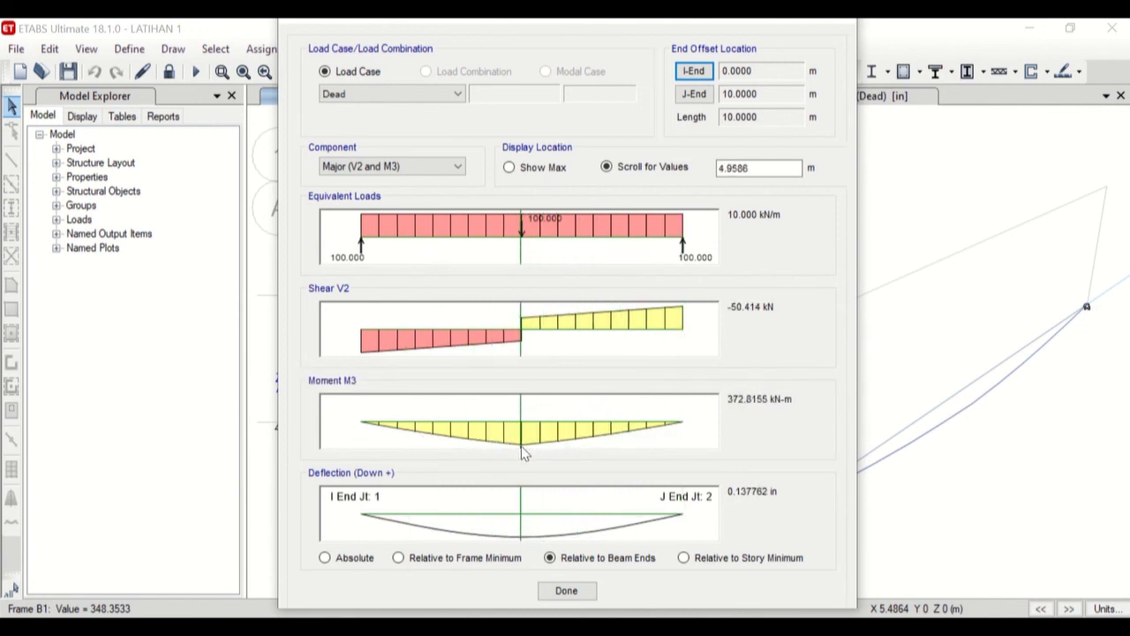
pyautogui.moveTo(519, 530); pyautogui.dragTo(353, 528)
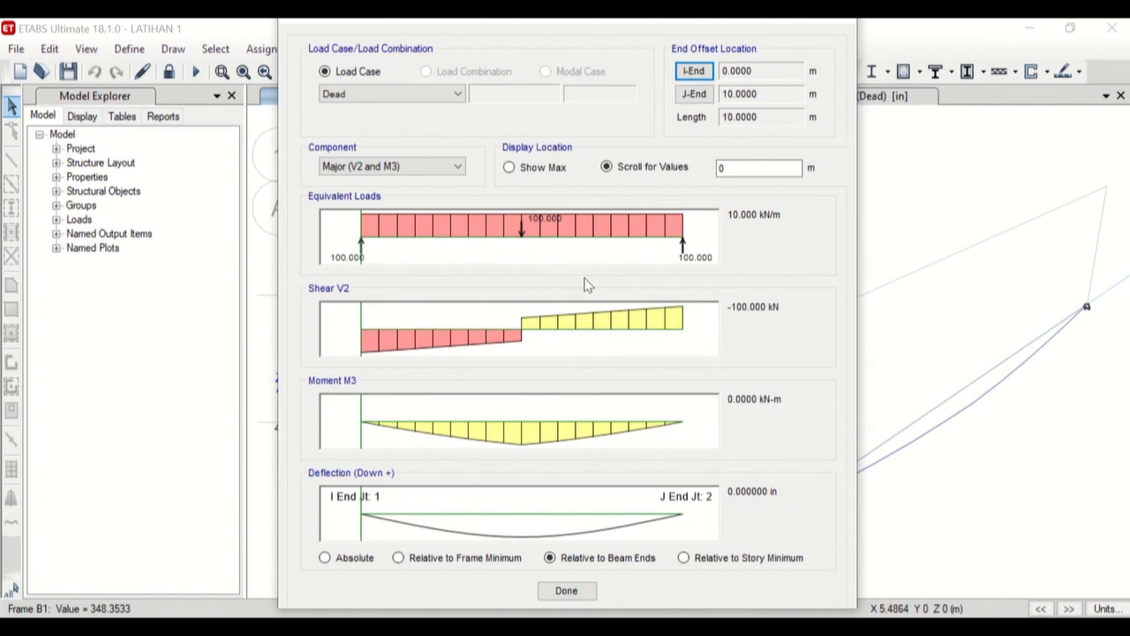
pyautogui.click(566, 590)
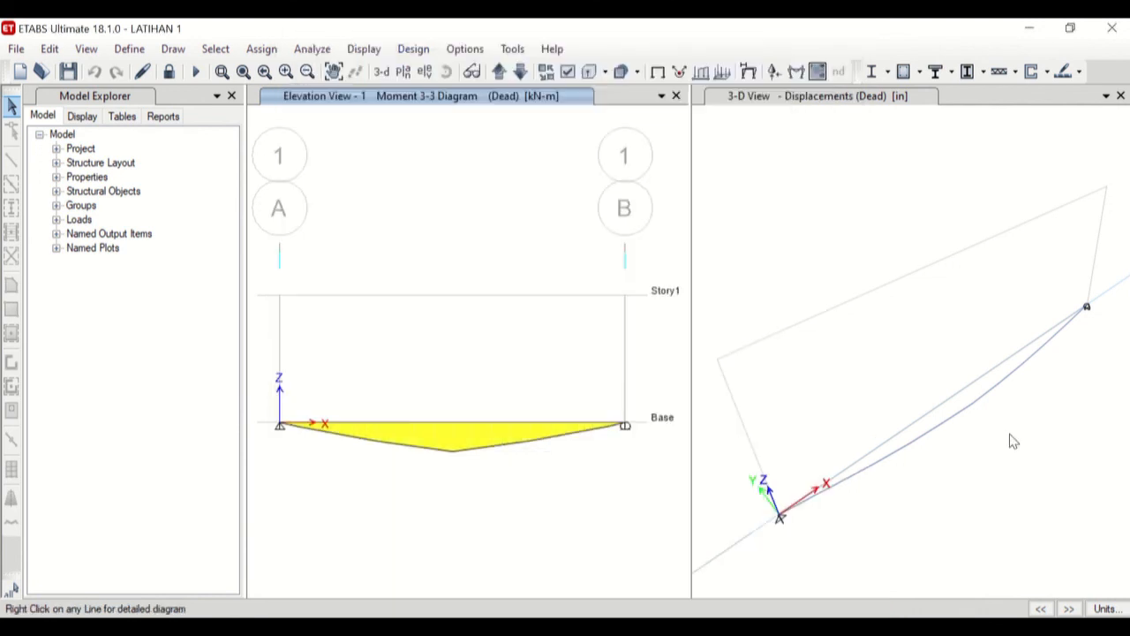